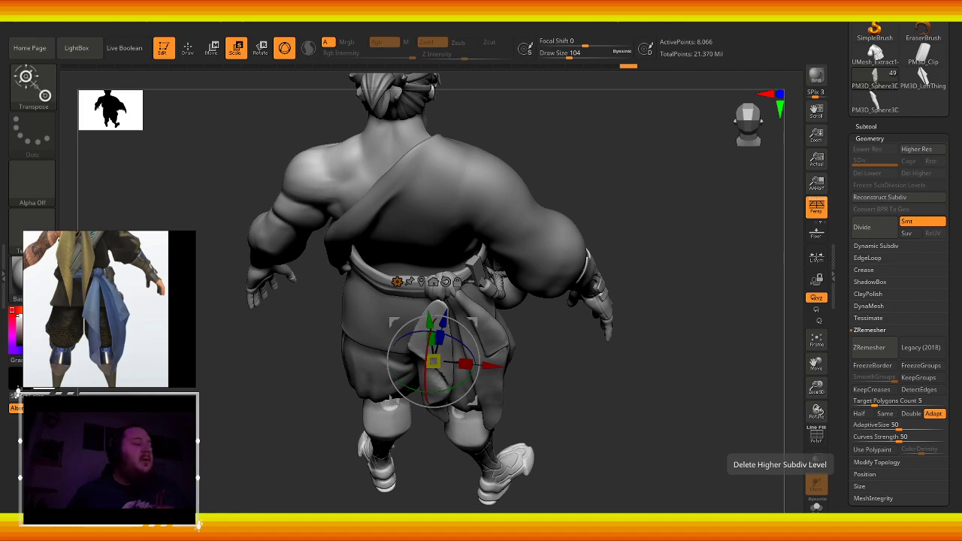
- Orbit to check the back cloth strip, then leave Transpose for Draw mode
{"action": "left_click_drag", "start_coordinate": [258, 421], "coordinate": [190, 118]}
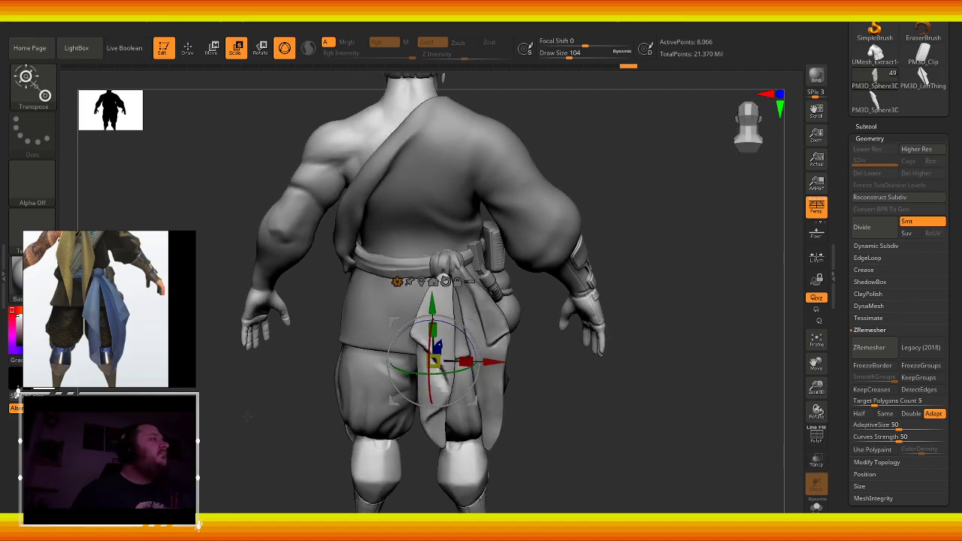
{"action": "key", "text": "q"}
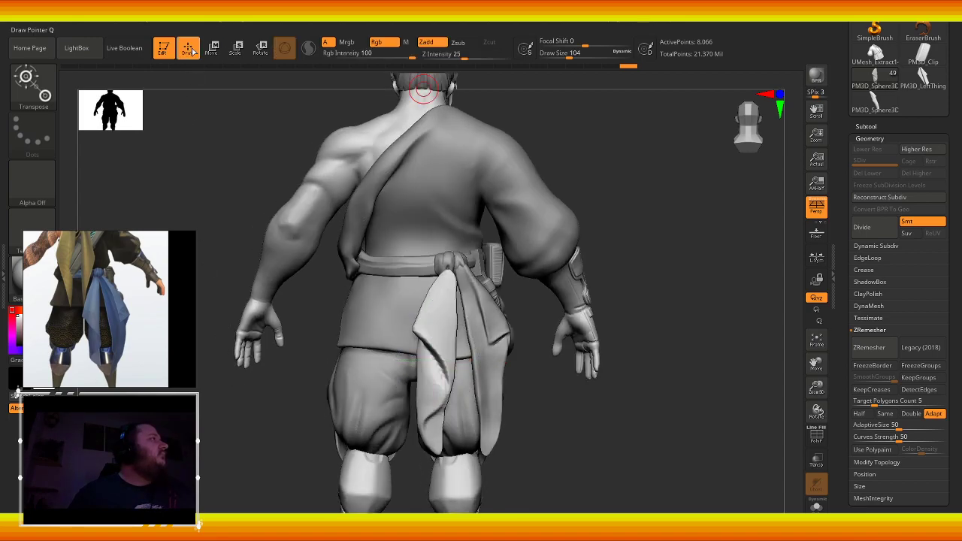
{"action": "left_click_drag", "start_coordinate": [275, 421], "coordinate": [353, 390]}
- Pick DamStandard, carve a first crease down the back cloth strip, and undo it
{"action": "key", "text": "b"}
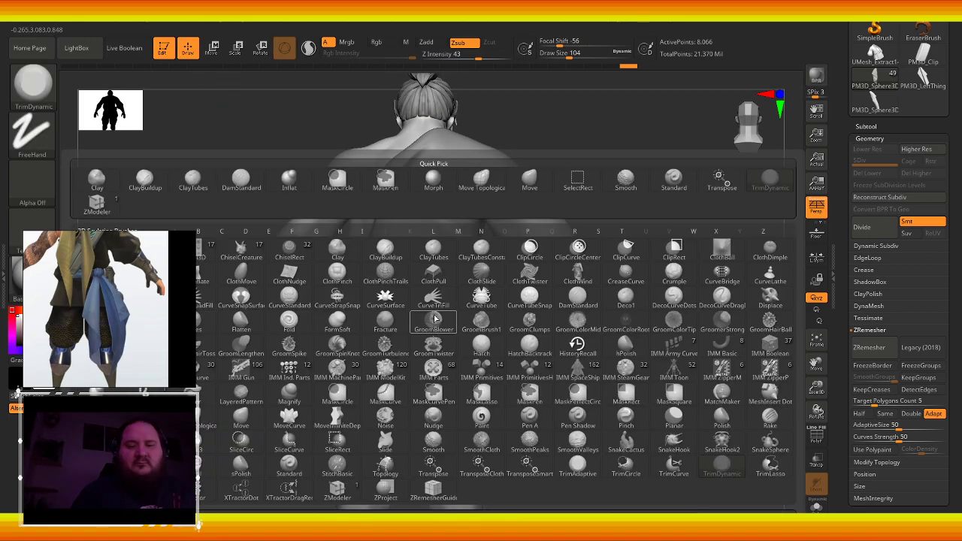
{"action": "key", "text": "d"}
{"action": "key", "text": "s"}
{"action": "left_click_drag", "start_coordinate": [310, 382], "coordinate": [423, 341]}
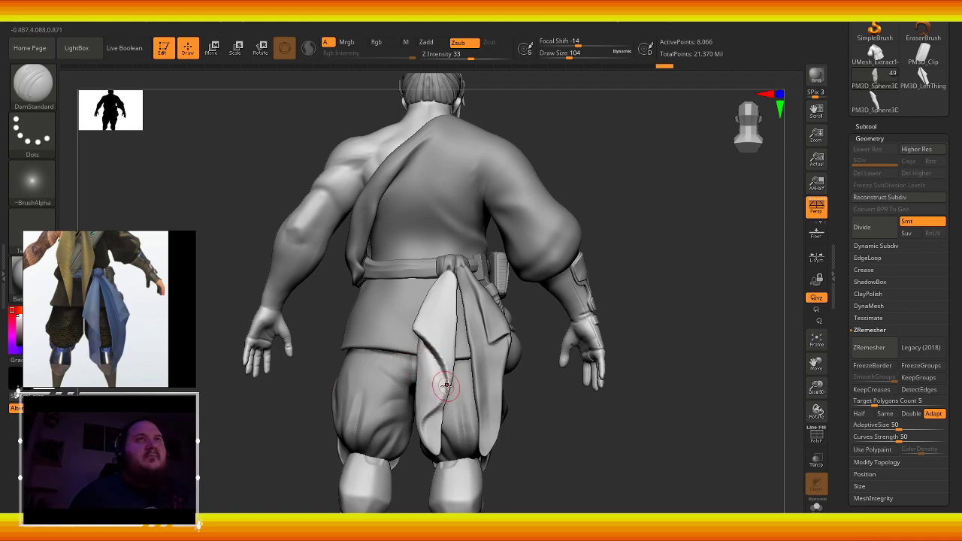
{"action": "left_click_drag", "start_coordinate": [441, 383], "coordinate": [443, 396]}
{"action": "mouse_move", "coordinate": [522, 443]}
{"action": "left_mouse_down"}
{"action": "mouse_move", "coordinate": [446, 376]}
{"action": "mouse_move", "coordinate": [436, 408]}
{"action": "mouse_move", "coordinate": [437, 366]}
{"action": "mouse_move", "coordinate": [435, 376]}
{"action": "left_mouse_up"}
{"action": "key", "text": "ctrl+z"}
- Recarve creases down the strip, replacing a rough one, and add short ones near its bottom
{"action": "right_click_drag", "start_coordinate": [333, 415], "coordinate": [408, 410]}
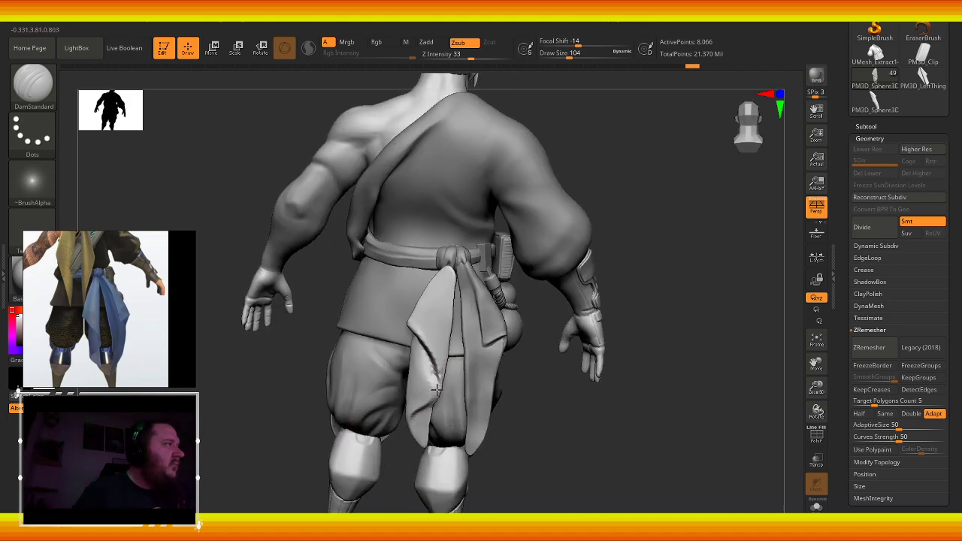
{"action": "left_click_drag", "start_coordinate": [436, 397], "coordinate": [440, 364]}
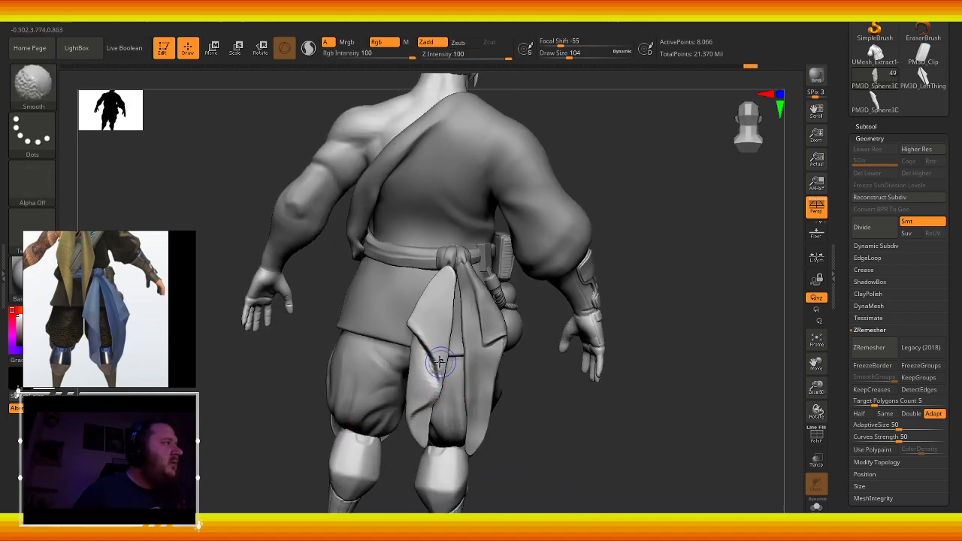
{"action": "key", "text": "ctrl+z"}
{"action": "key", "text": "ctrl+z"}
{"action": "key", "text": "ctrl+z"}
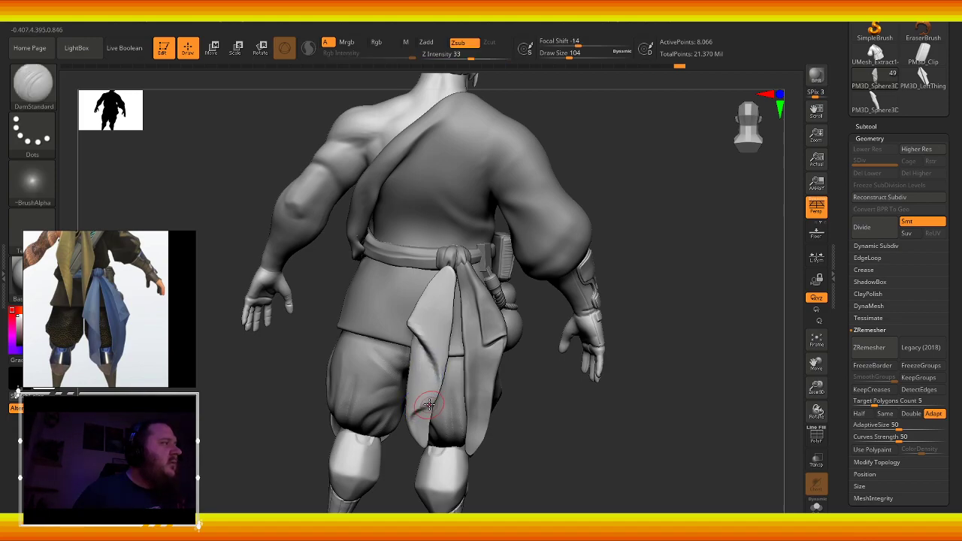
{"action": "left_click_drag", "start_coordinate": [429, 397], "coordinate": [427, 415]}
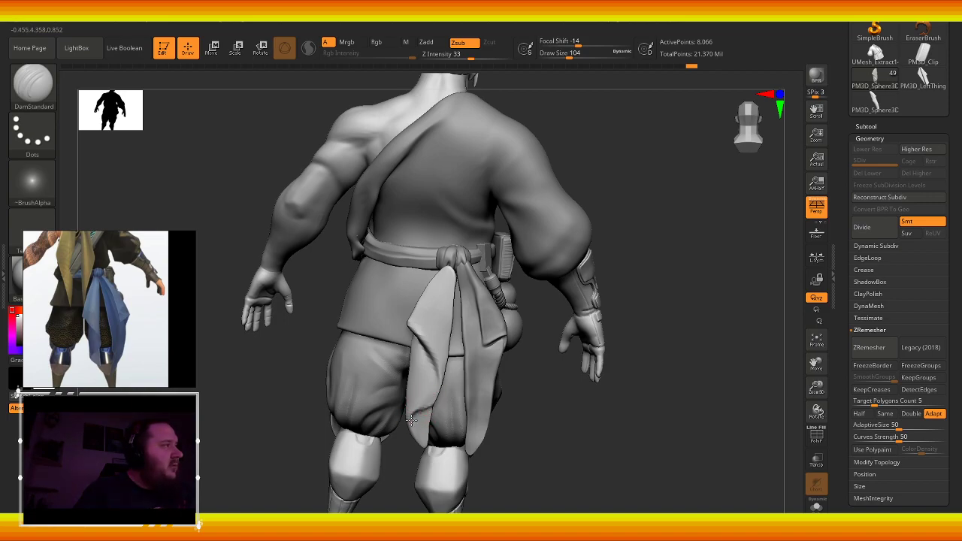
{"action": "mouse_move", "coordinate": [416, 420]}
{"action": "left_mouse_down"}
{"action": "mouse_move", "coordinate": [403, 444]}
{"action": "mouse_move", "coordinate": [418, 413]}
{"action": "left_mouse_up"}
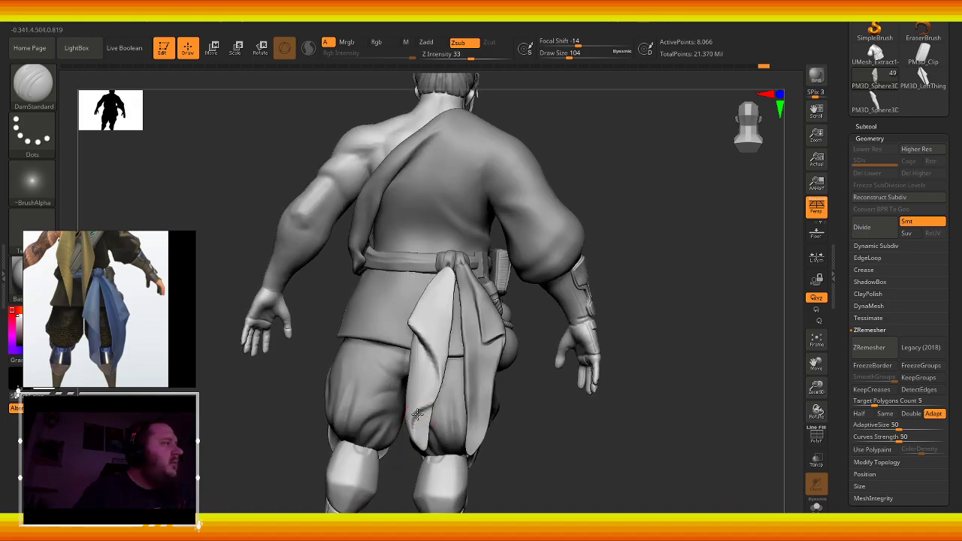
{"action": "mouse_move", "coordinate": [410, 440]}
{"action": "left_mouse_down"}
{"action": "mouse_move", "coordinate": [419, 346]}
{"action": "mouse_move", "coordinate": [435, 387]}
{"action": "left_mouse_up"}
{"action": "left_click_drag", "start_coordinate": [308, 394], "coordinate": [406, 369]}
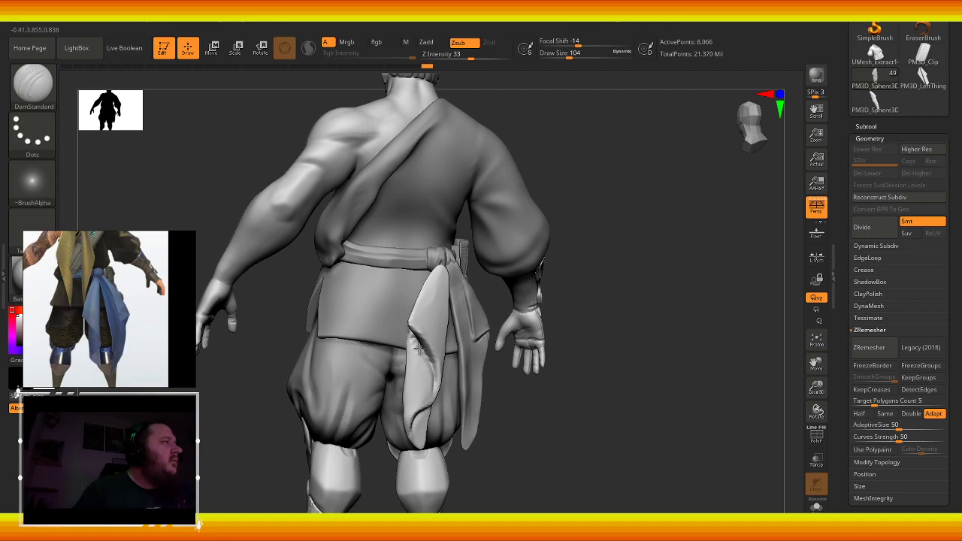
{"action": "left_click_drag", "start_coordinate": [533, 418], "coordinate": [485, 334]}
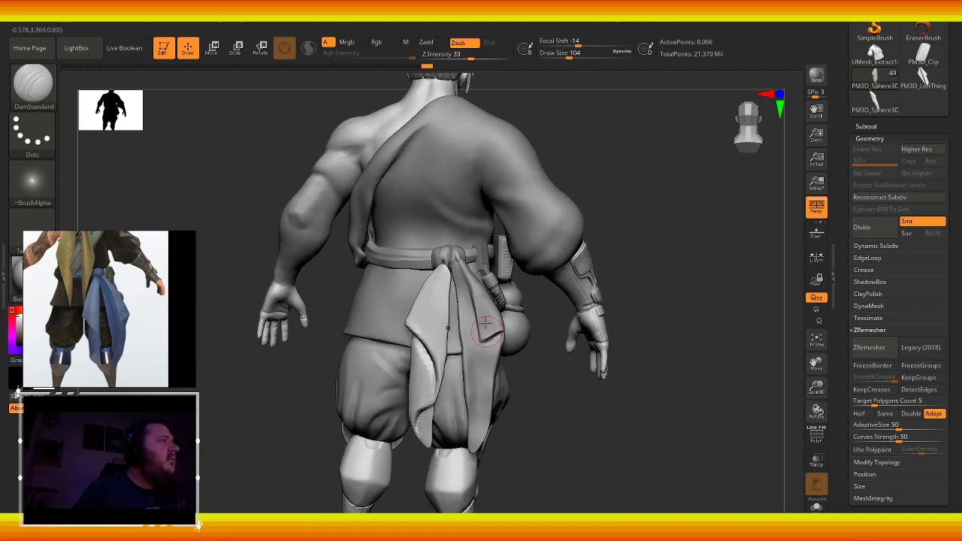
- Select the second cloth strip, carve creases down its length and right edge, then smooth them
{"action": "left_click", "coordinate": [457, 279], "text": "alt"}
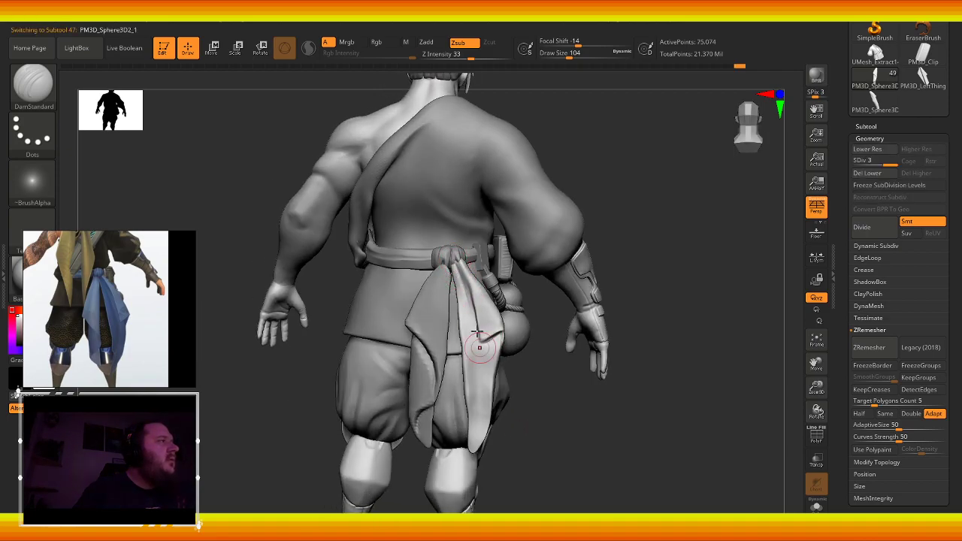
{"action": "left_click_drag", "start_coordinate": [460, 284], "coordinate": [475, 439]}
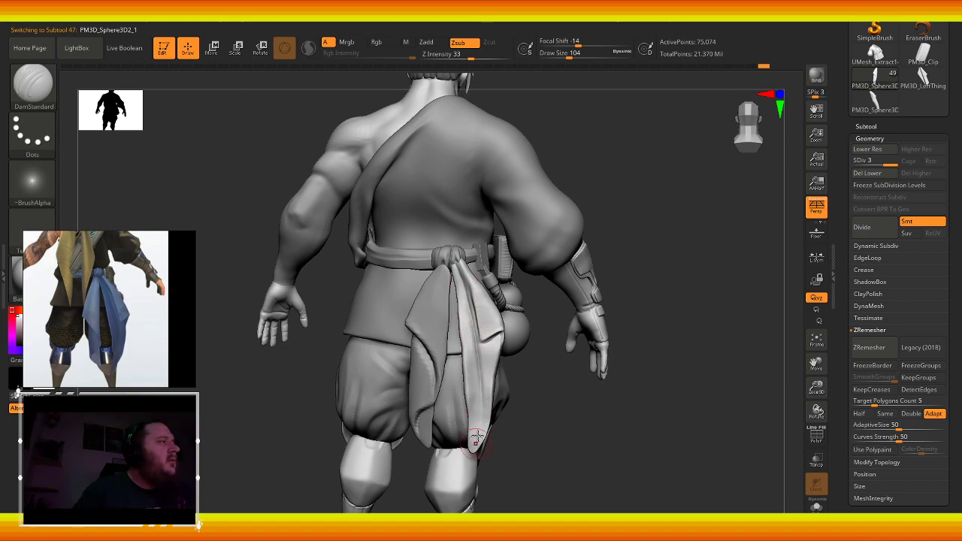
{"action": "left_click_drag", "start_coordinate": [468, 320], "coordinate": [472, 449]}
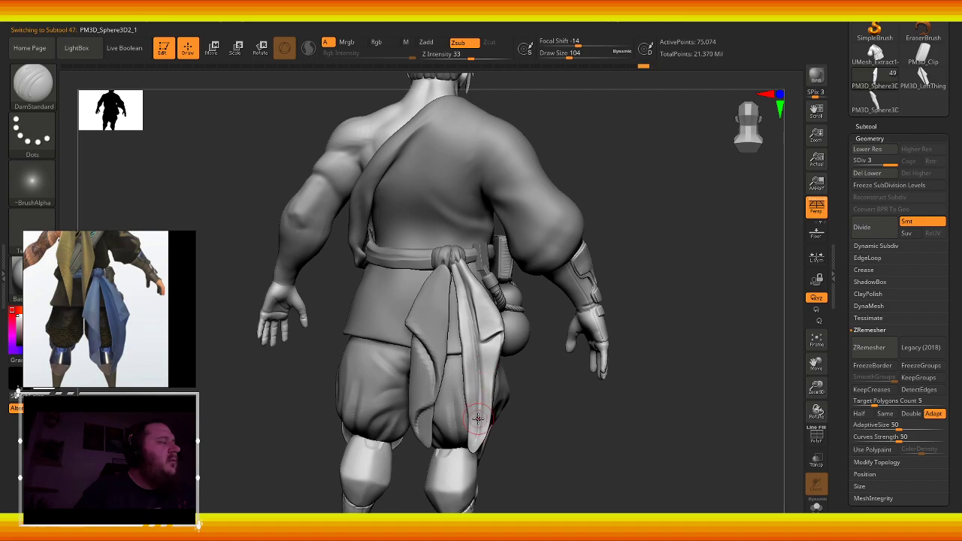
{"action": "key", "text": "shift"}
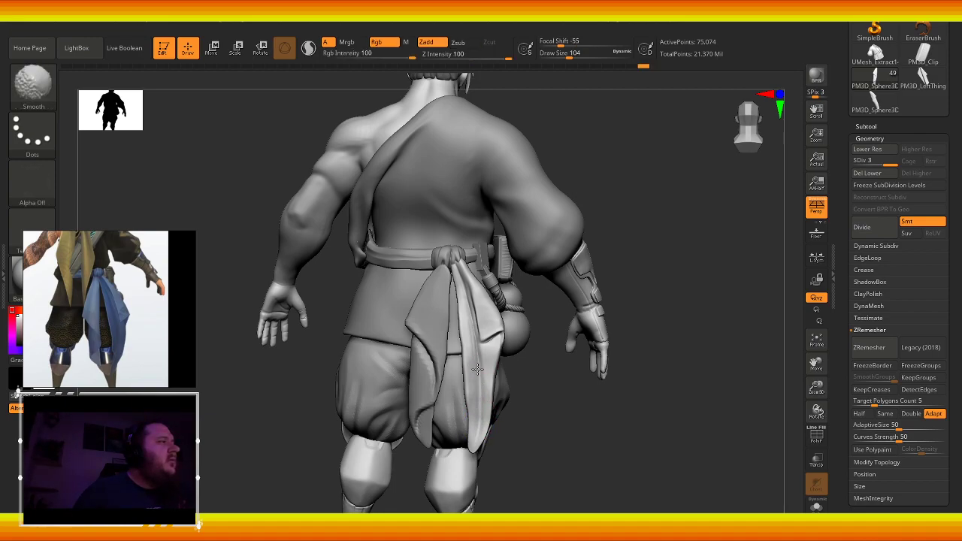
{"action": "mouse_move", "coordinate": [316, 353]}
{"action": "left_mouse_down"}
{"action": "mouse_move", "coordinate": [343, 262]}
{"action": "mouse_move", "coordinate": [464, 334]}
{"action": "mouse_move", "coordinate": [386, 275]}
{"action": "mouse_move", "coordinate": [408, 298]}
{"action": "left_mouse_up"}
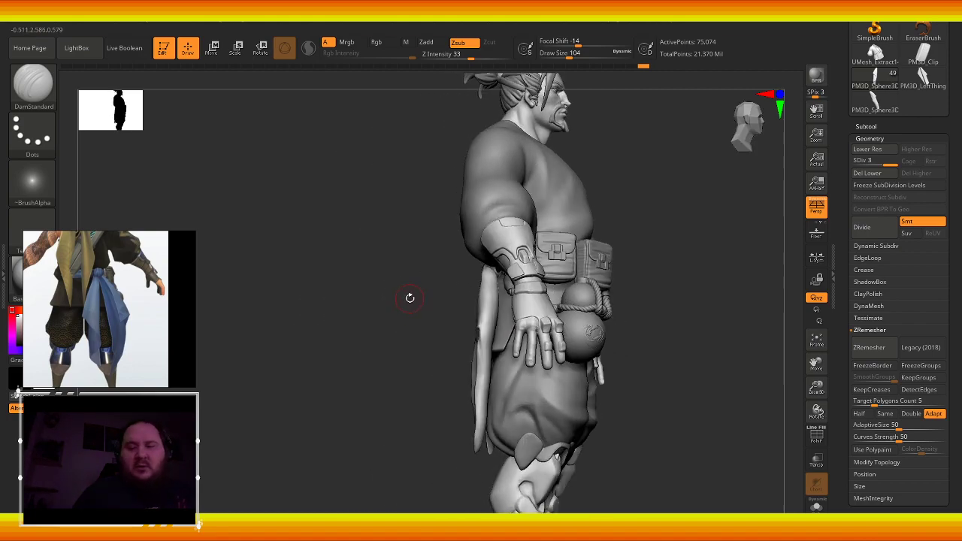
- Select TrimDynamic and orbit to inspect the back cloth, the hip gourd and the belt pouches
{"action": "key", "text": "b"}
{"action": "key", "text": "t"}
{"action": "key", "text": "d"}
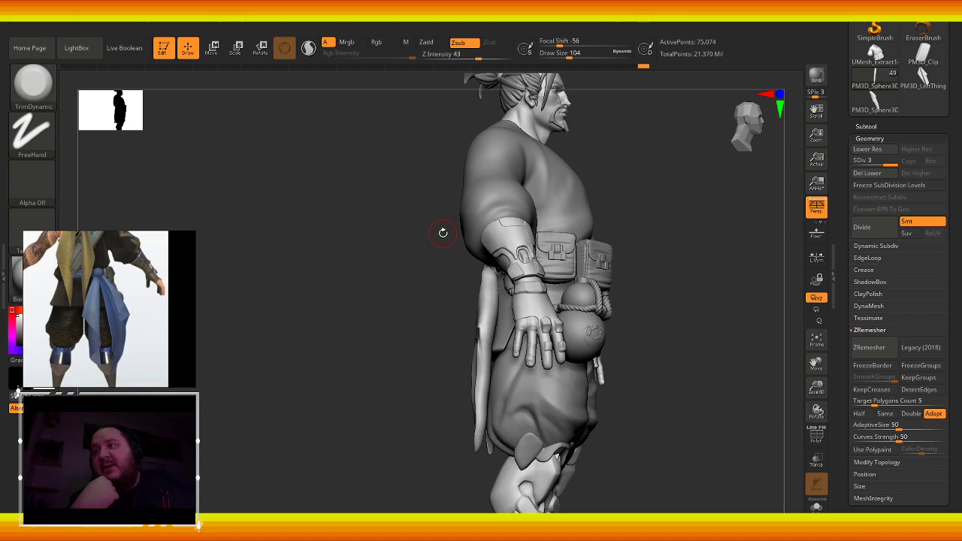
{"action": "mouse_move", "coordinate": [399, 360]}
{"action": "left_mouse_down"}
{"action": "mouse_move", "coordinate": [413, 335]}
{"action": "mouse_move", "coordinate": [408, 307]}
{"action": "mouse_move", "coordinate": [449, 318]}
{"action": "mouse_move", "coordinate": [389, 291]}
{"action": "mouse_move", "coordinate": [451, 293]}
{"action": "left_mouse_up"}
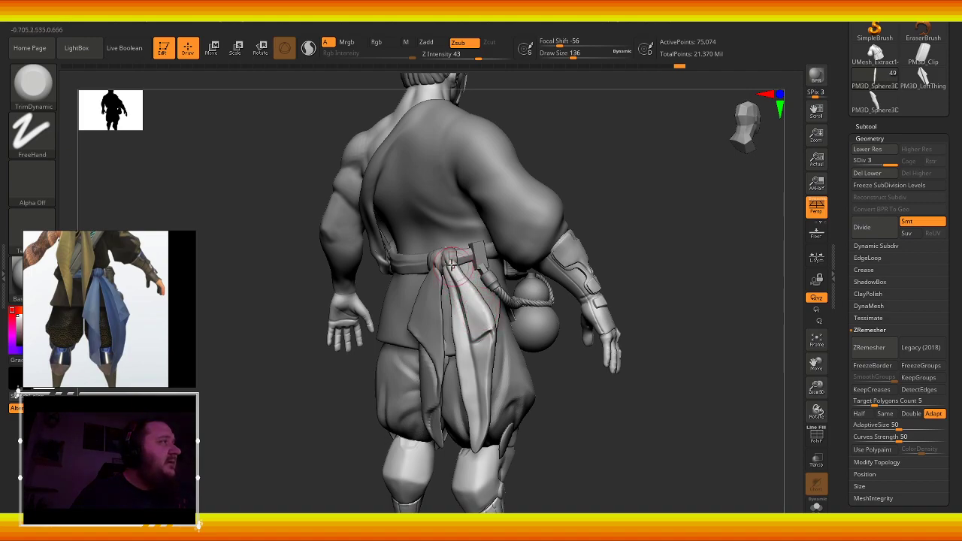
{"action": "mouse_move", "coordinate": [459, 273]}
{"action": "left_mouse_down"}
{"action": "mouse_move", "coordinate": [266, 292]}
{"action": "mouse_move", "coordinate": [450, 304]}
{"action": "left_mouse_up"}
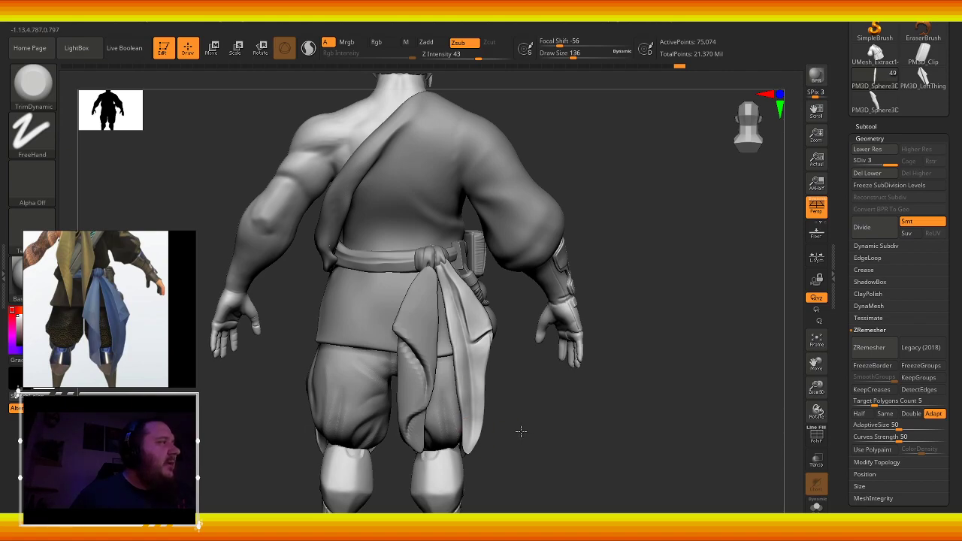
{"action": "left_click_drag", "start_coordinate": [476, 438], "coordinate": [466, 331]}
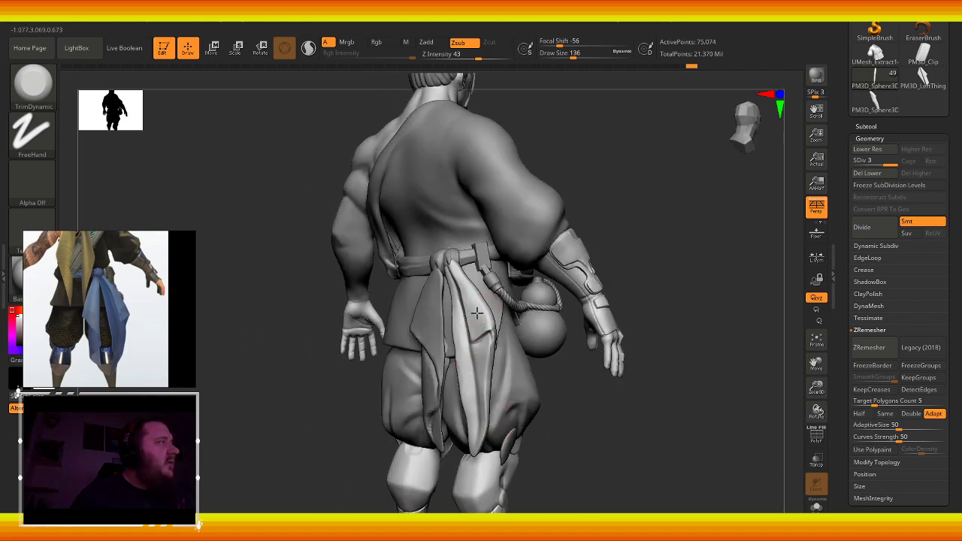
{"action": "left_click_drag", "start_coordinate": [352, 276], "coordinate": [453, 352]}
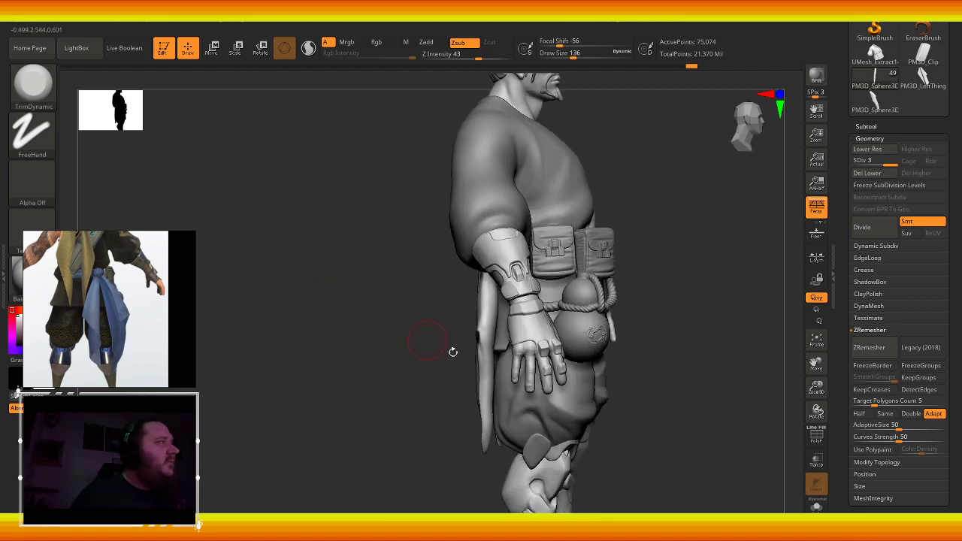
- Review the head, torso and belt from several angles, ending on a straight back view
{"action": "left_click_drag", "start_coordinate": [456, 307], "coordinate": [478, 274]}
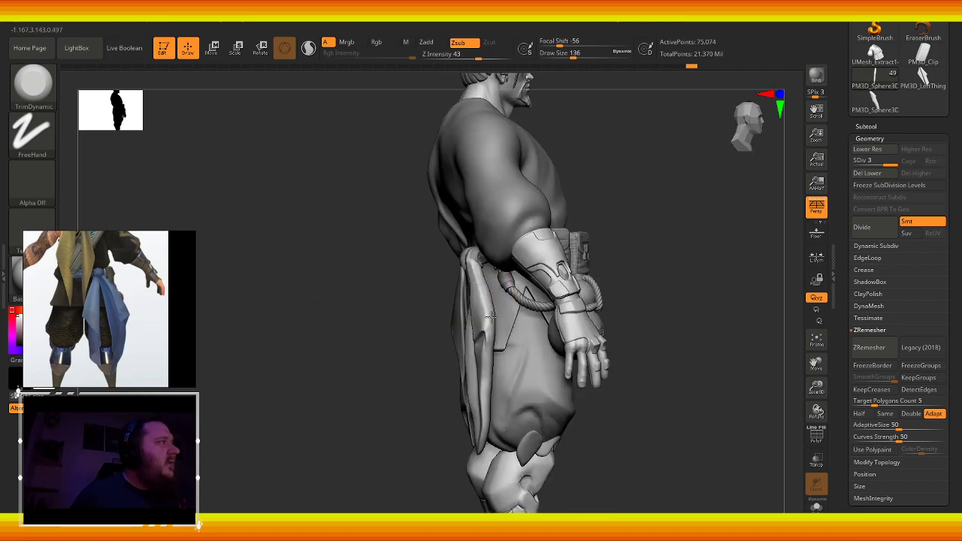
{"action": "mouse_move", "coordinate": [375, 311]}
{"action": "left_mouse_down"}
{"action": "mouse_move", "coordinate": [439, 336]}
{"action": "mouse_move", "coordinate": [481, 421]}
{"action": "left_mouse_up"}
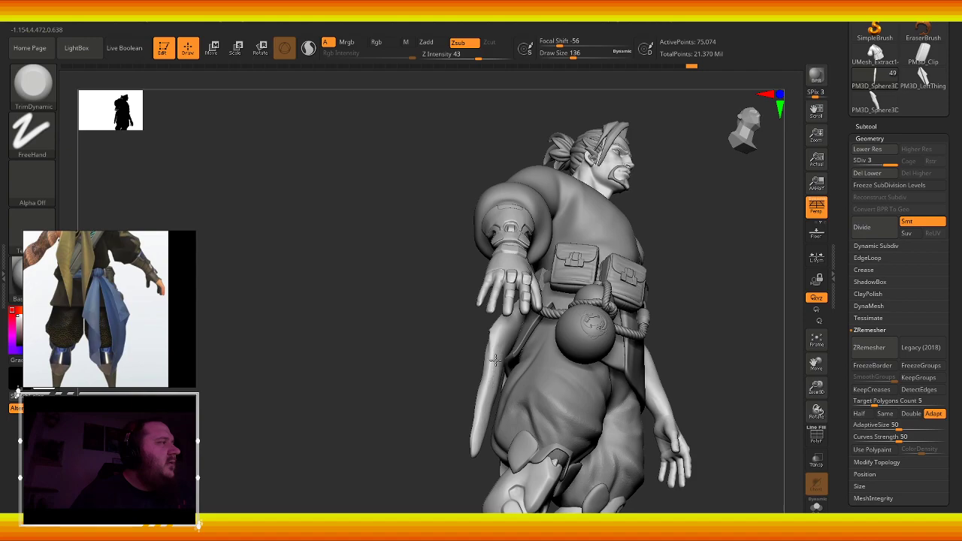
{"action": "left_click_drag", "start_coordinate": [440, 333], "coordinate": [481, 342]}
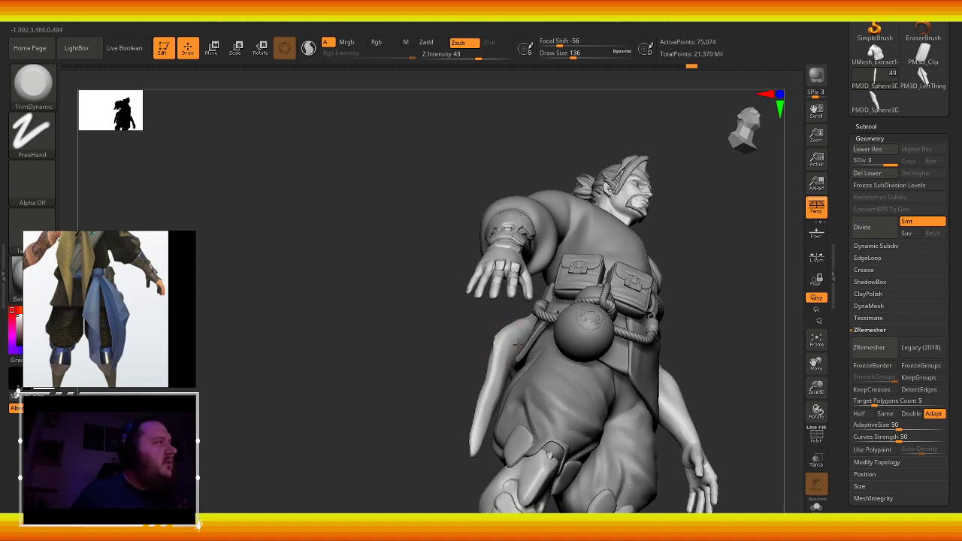
{"action": "mouse_move", "coordinate": [525, 323]}
{"action": "right_mouse_down"}
{"action": "mouse_move", "coordinate": [506, 301]}
{"action": "mouse_move", "coordinate": [507, 347]}
{"action": "right_mouse_up"}
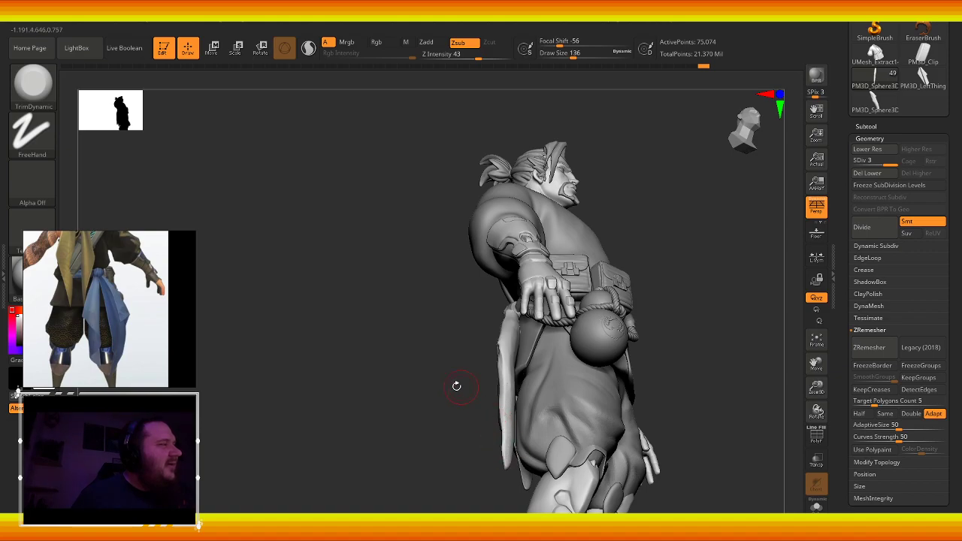
{"action": "right_click_drag", "start_coordinate": [456, 386], "coordinate": [517, 412]}
{"action": "mouse_move", "coordinate": [420, 337]}
{"action": "right_mouse_down"}
{"action": "mouse_move", "coordinate": [460, 321]}
{"action": "mouse_move", "coordinate": [496, 364]}
{"action": "right_mouse_up"}
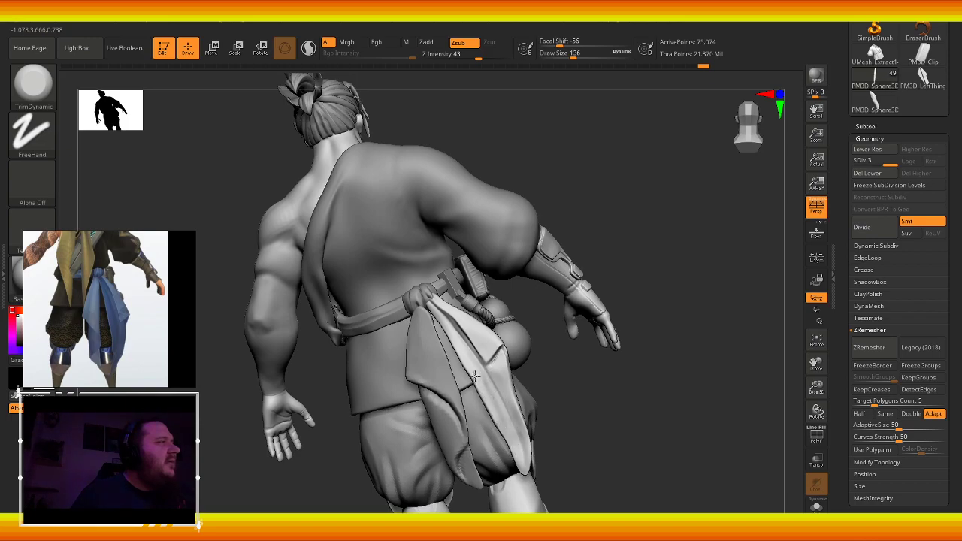
{"action": "key", "text": "shift"}
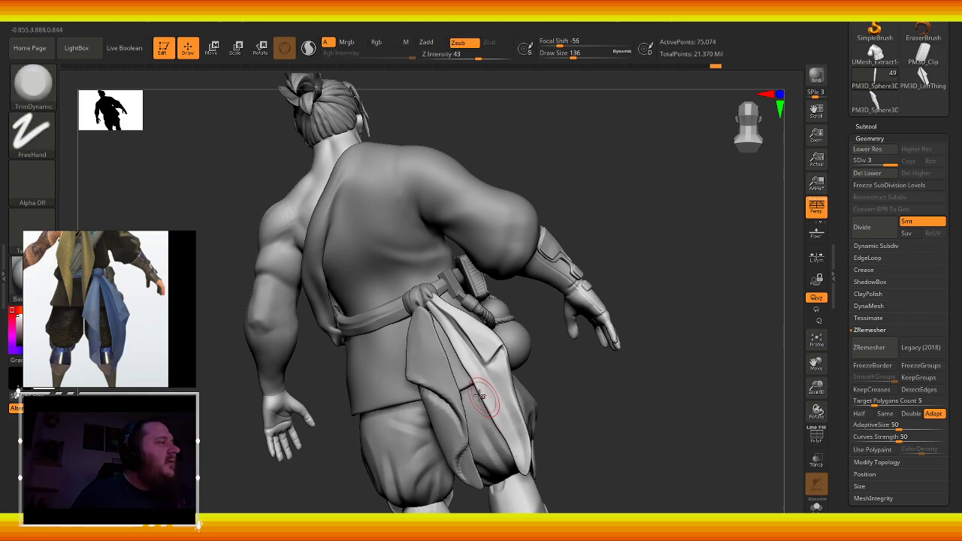
{"action": "right_click_drag", "start_coordinate": [573, 421], "coordinate": [538, 403], "text": "shift"}
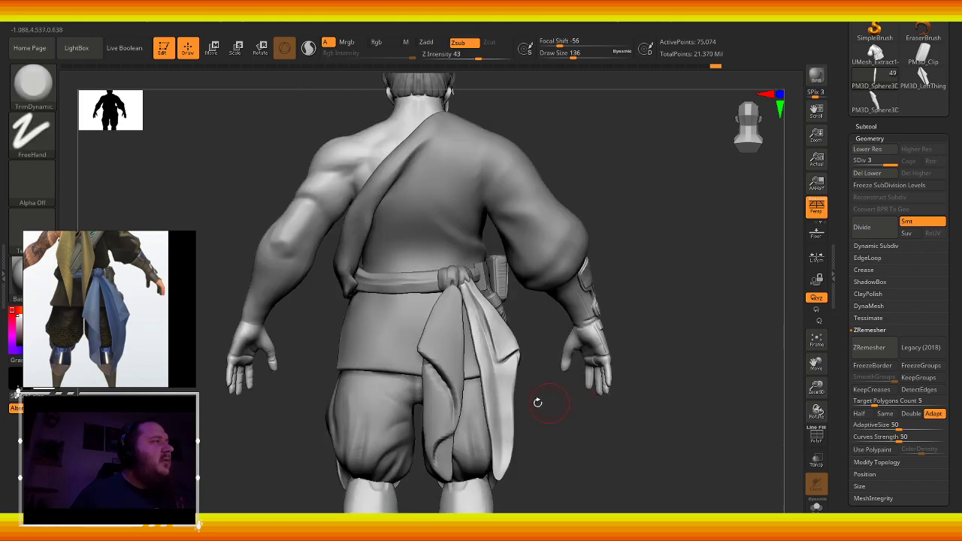
- Select the back cloth flap, subdivide it twice, and shrink the brush
{"action": "left_click", "coordinate": [441, 406], "text": "alt"}
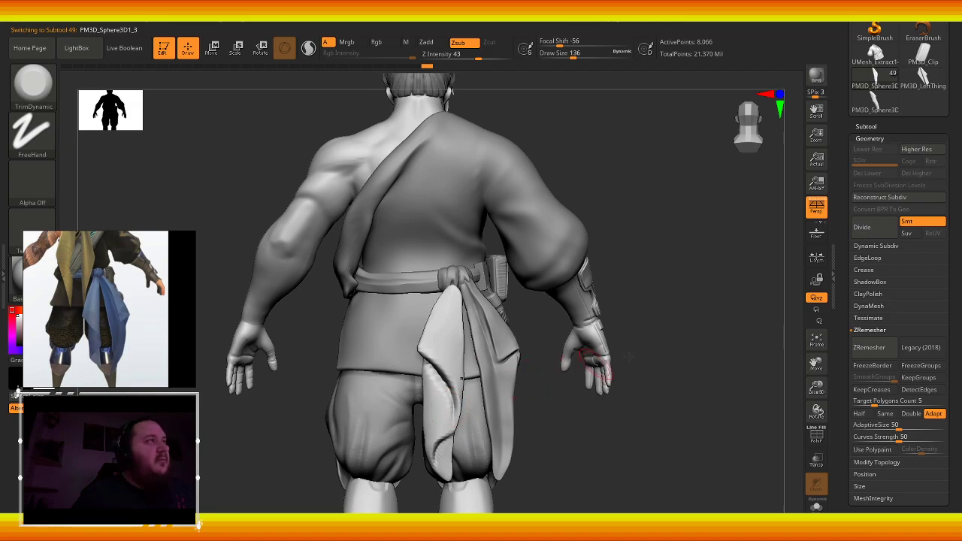
{"action": "left_click", "coordinate": [866, 228]}
{"action": "left_click", "coordinate": [869, 232]}
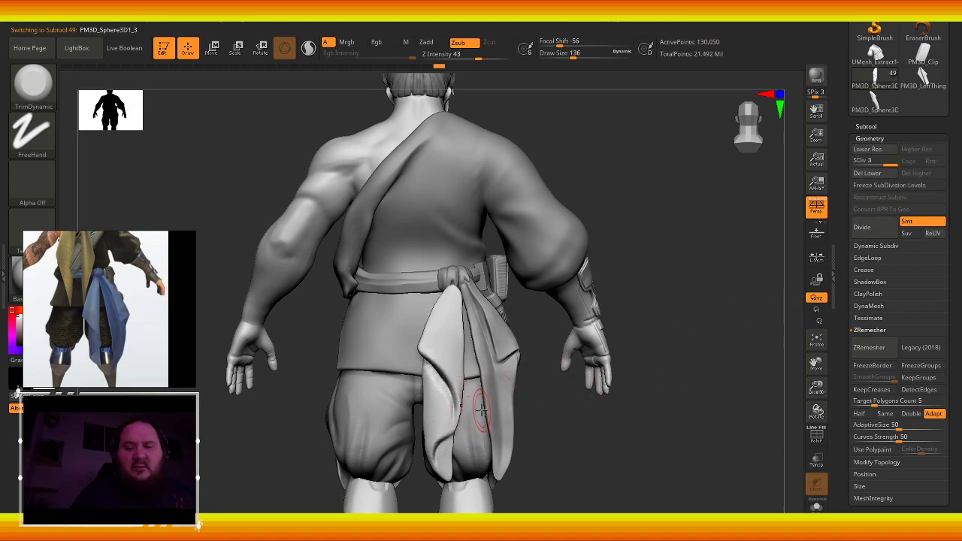
{"action": "key", "text": "b"}
{"action": "key", "text": "Escape"}
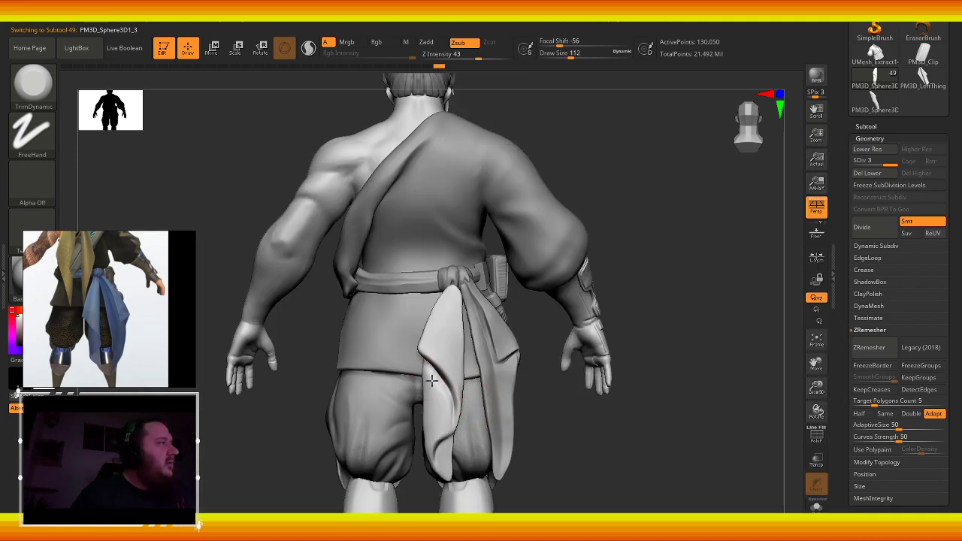
{"action": "key", "text": "bracketleft"}
{"action": "key", "text": "bracketleft"}
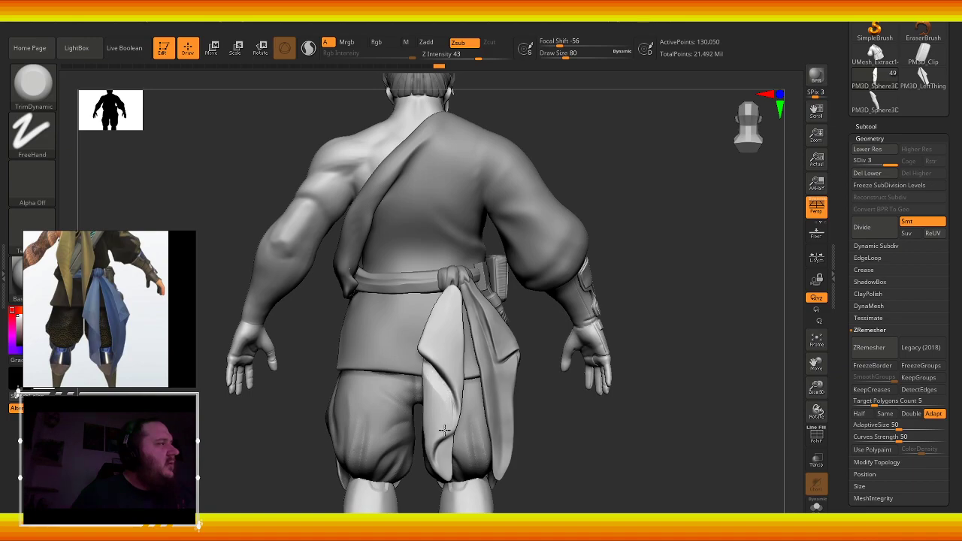
- Trim the hanging flap's surface flatter with a smaller brush and smooth it
{"action": "left_click_drag", "start_coordinate": [543, 468], "coordinate": [441, 446]}
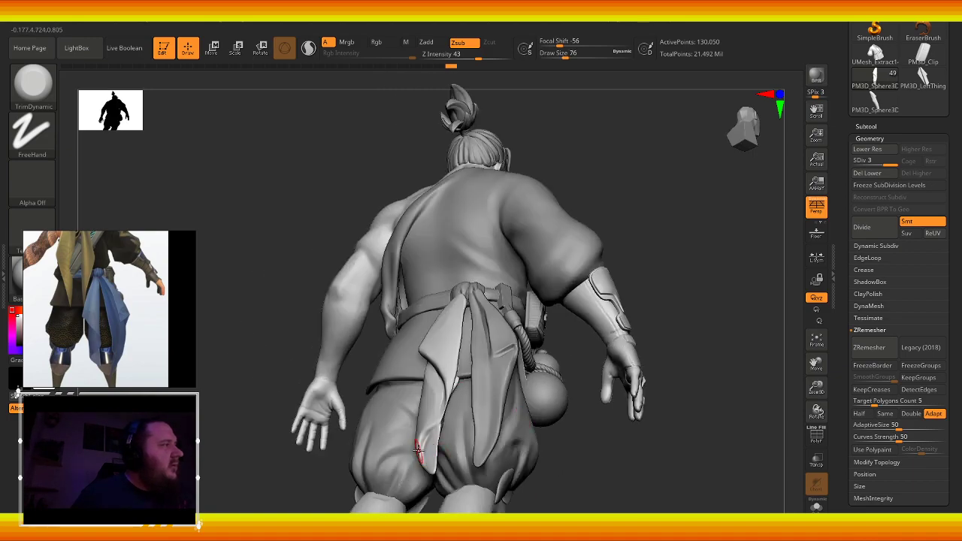
{"action": "key", "text": "bracketleft"}
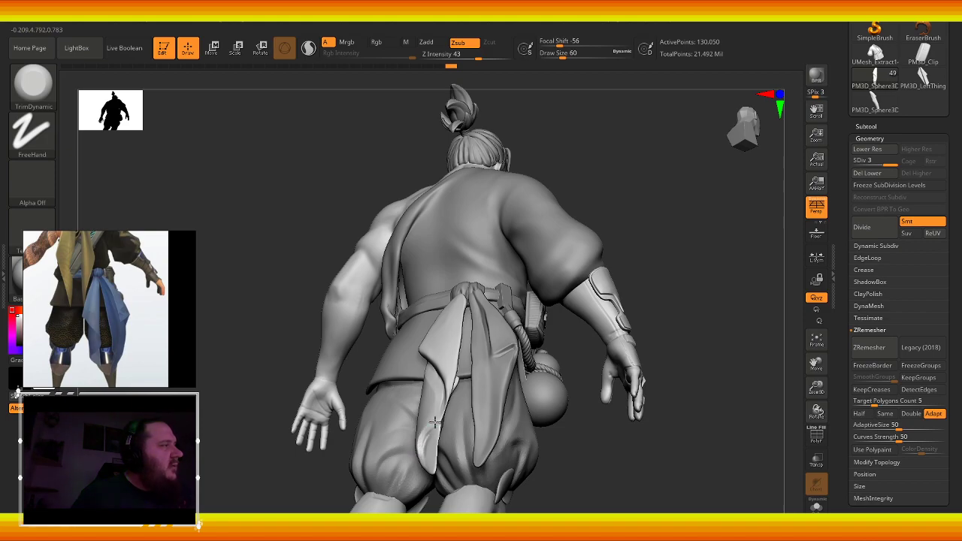
{"action": "left_click_drag", "start_coordinate": [435, 423], "coordinate": [410, 369]}
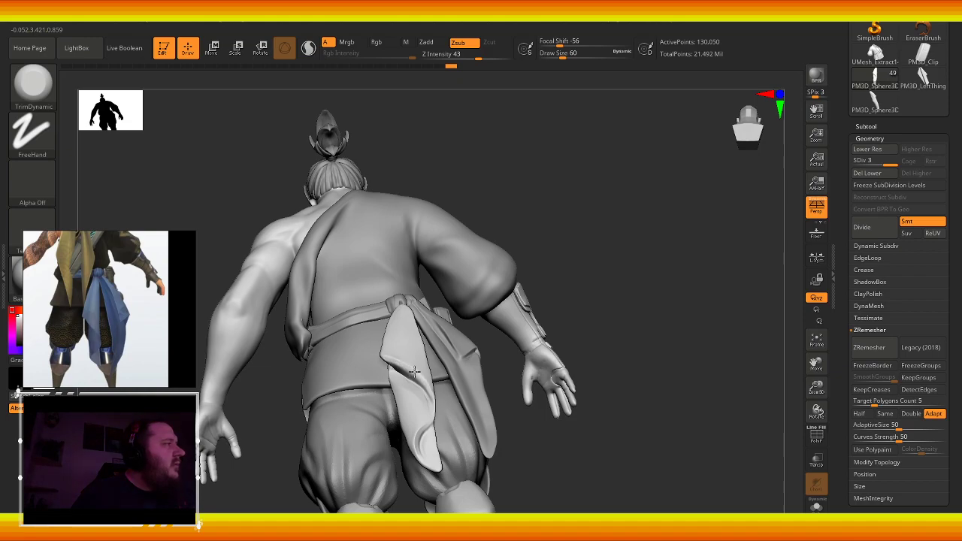
{"action": "left_click_drag", "start_coordinate": [414, 371], "coordinate": [449, 426]}
{"action": "left_click_drag", "start_coordinate": [519, 459], "coordinate": [428, 408]}
{"action": "key", "text": "shift"}
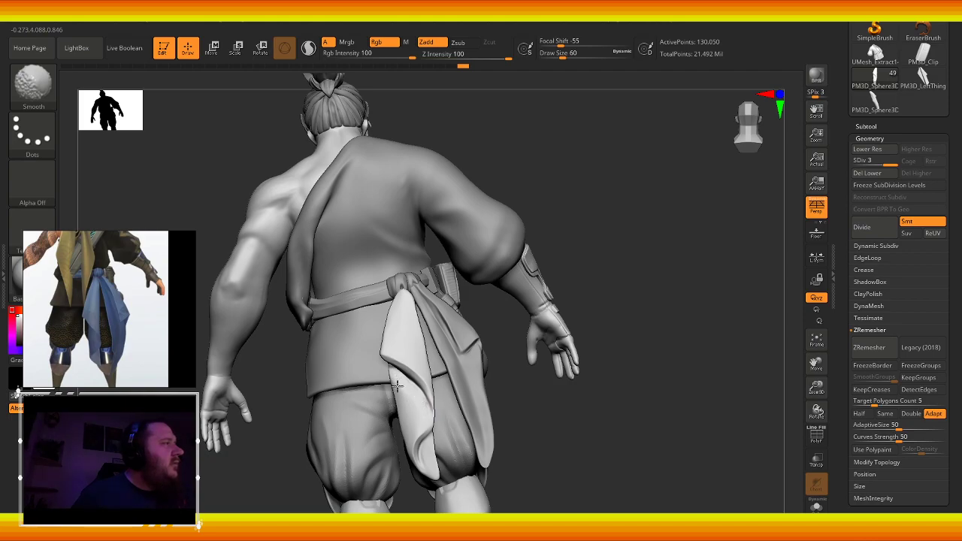
{"action": "left_click_drag", "start_coordinate": [485, 348], "coordinate": [625, 429], "text": "shift"}
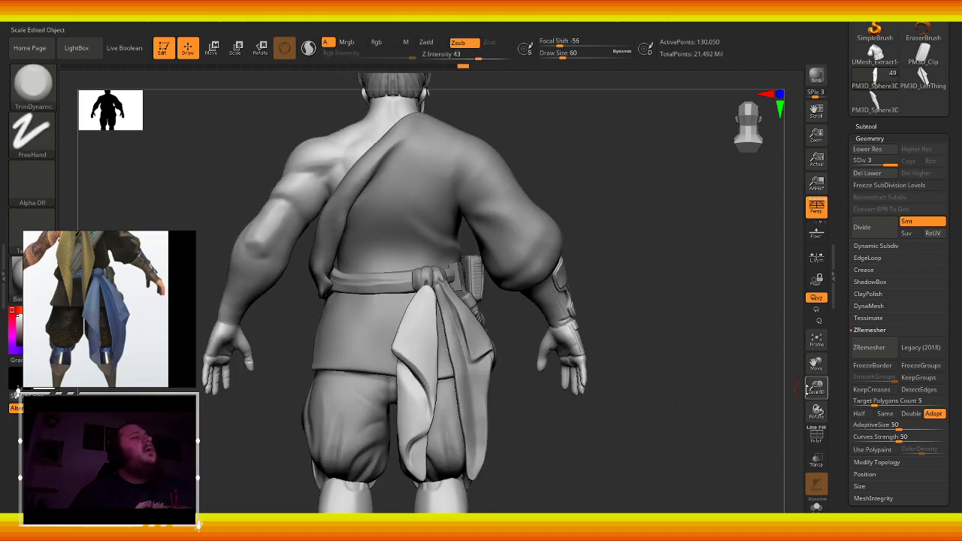
- Zoom out to review the whole body from behind, then zoom in on the back and pants
{"action": "left_click_drag", "start_coordinate": [809, 390], "coordinate": [619, 457]}
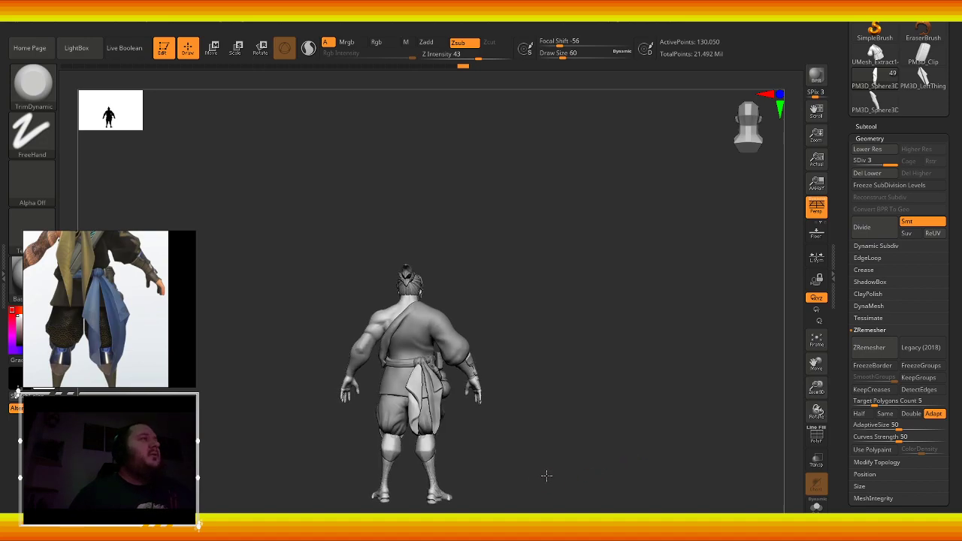
{"action": "mouse_move", "coordinate": [546, 475]}
{"action": "left_mouse_down"}
{"action": "mouse_move", "coordinate": [531, 469]}
{"action": "mouse_move", "coordinate": [546, 462]}
{"action": "mouse_move", "coordinate": [445, 406]}
{"action": "left_mouse_up"}
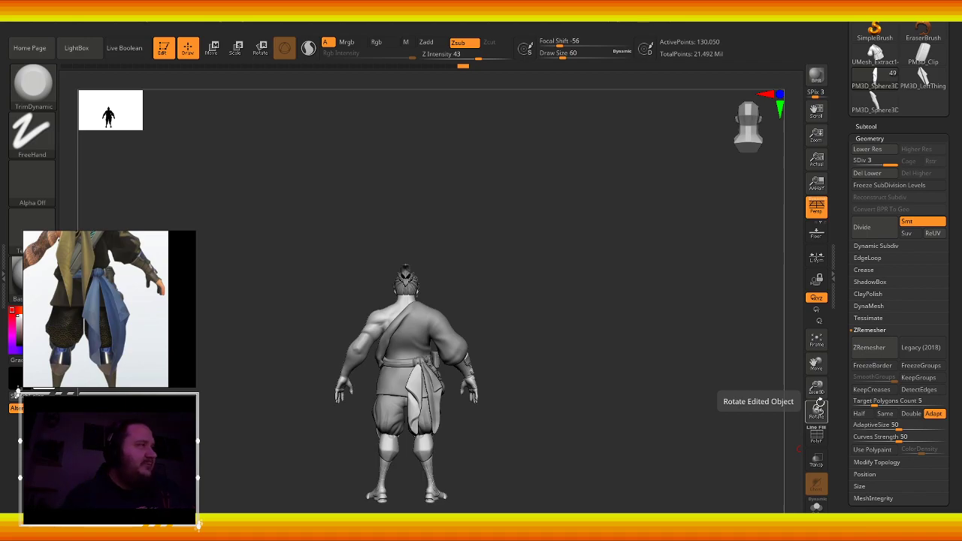
{"action": "mouse_move", "coordinate": [526, 440]}
{"action": "left_mouse_down"}
{"action": "mouse_move", "coordinate": [516, 458]}
{"action": "mouse_move", "coordinate": [549, 436]}
{"action": "mouse_move", "coordinate": [591, 460]}
{"action": "mouse_move", "coordinate": [590, 447]}
{"action": "mouse_move", "coordinate": [601, 453]}
{"action": "mouse_move", "coordinate": [605, 445]}
{"action": "mouse_move", "coordinate": [583, 458]}
{"action": "mouse_move", "coordinate": [572, 437]}
{"action": "left_mouse_up"}
{"action": "mouse_move", "coordinate": [332, 443]}
{"action": "left_mouse_down"}
{"action": "mouse_move", "coordinate": [339, 462]}
{"action": "mouse_move", "coordinate": [365, 466]}
{"action": "mouse_move", "coordinate": [362, 444]}
{"action": "mouse_move", "coordinate": [599, 433]}
{"action": "left_mouse_up"}
{"action": "left_click_drag", "start_coordinate": [817, 387], "coordinate": [817, 353]}
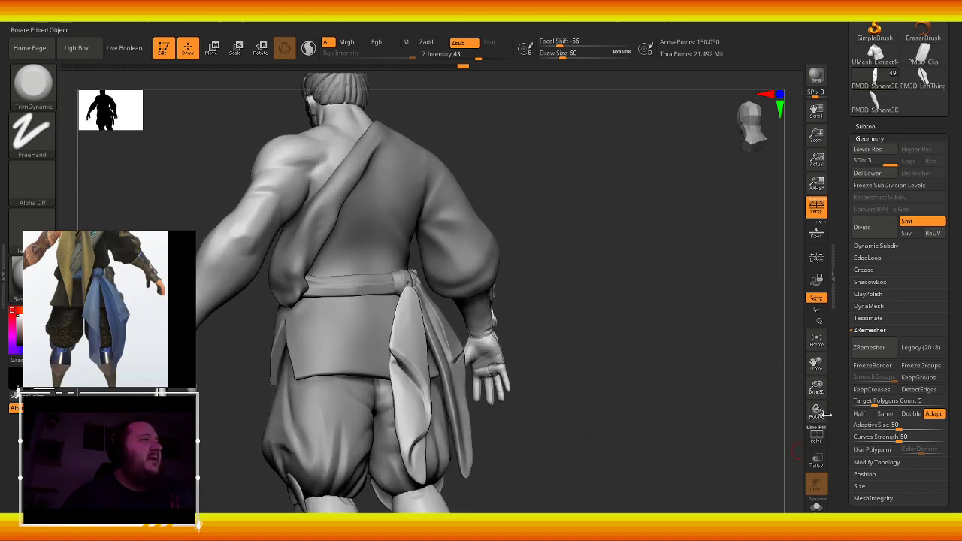
{"action": "mouse_move", "coordinate": [670, 391]}
{"action": "left_mouse_down"}
{"action": "mouse_move", "coordinate": [528, 419]}
{"action": "mouse_move", "coordinate": [562, 459]}
{"action": "left_mouse_up"}
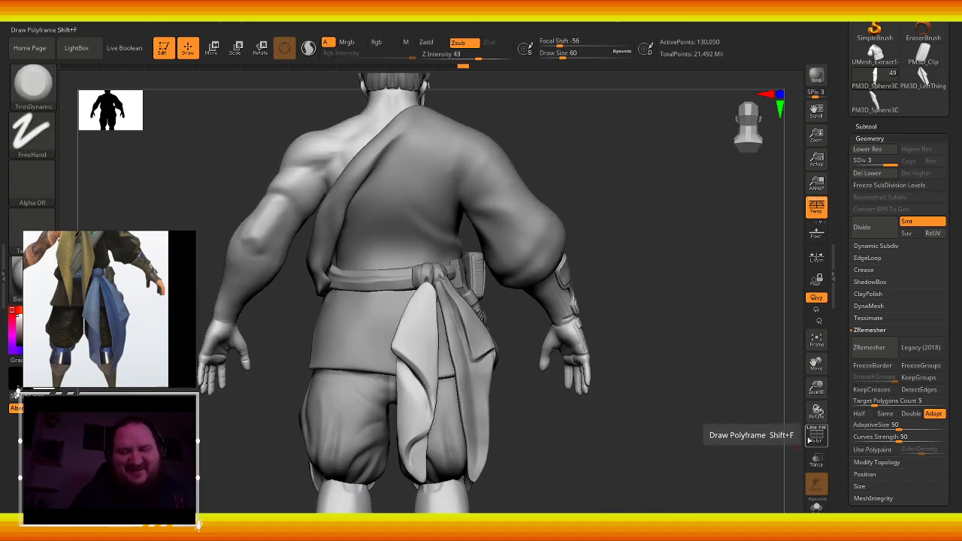
- Switch to the Move brush at a larger size and pull the cloth flap's tip into place
{"action": "key", "text": "b"}
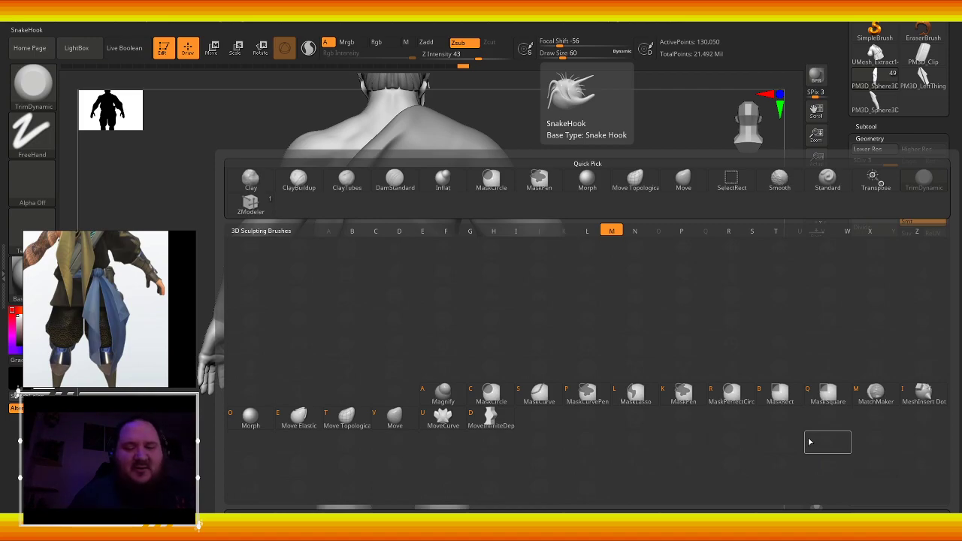
{"action": "key", "text": "v"}
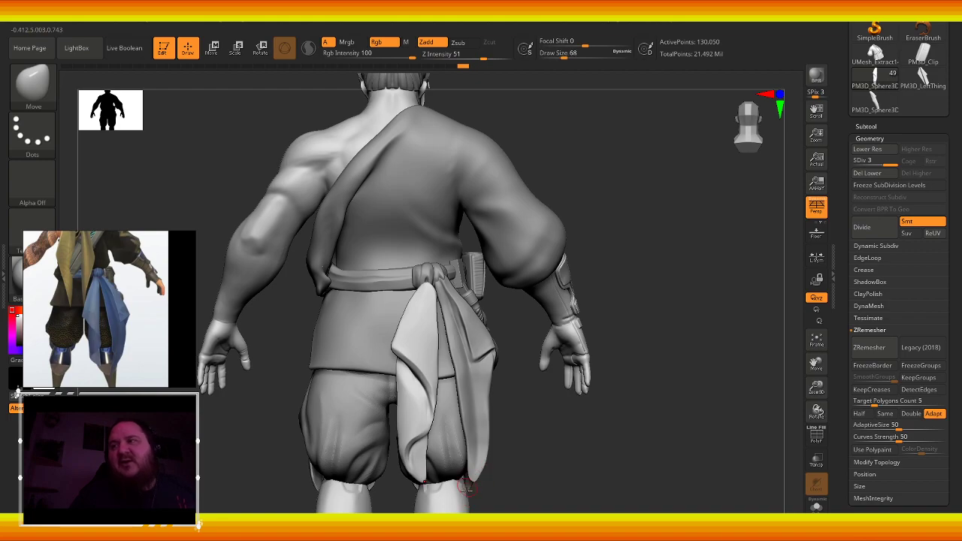
{"action": "key", "text": "bracketright"}
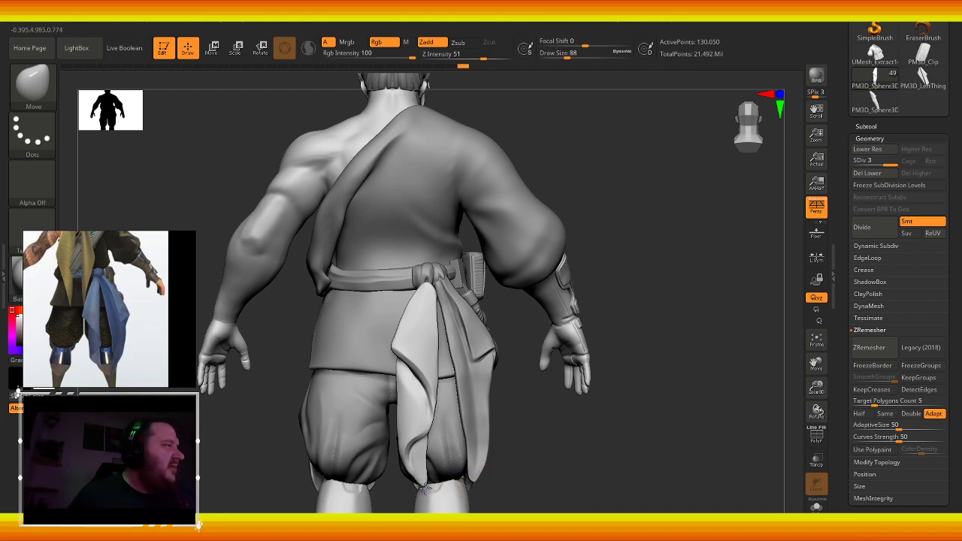
{"action": "left_click_drag", "start_coordinate": [423, 498], "coordinate": [413, 482]}
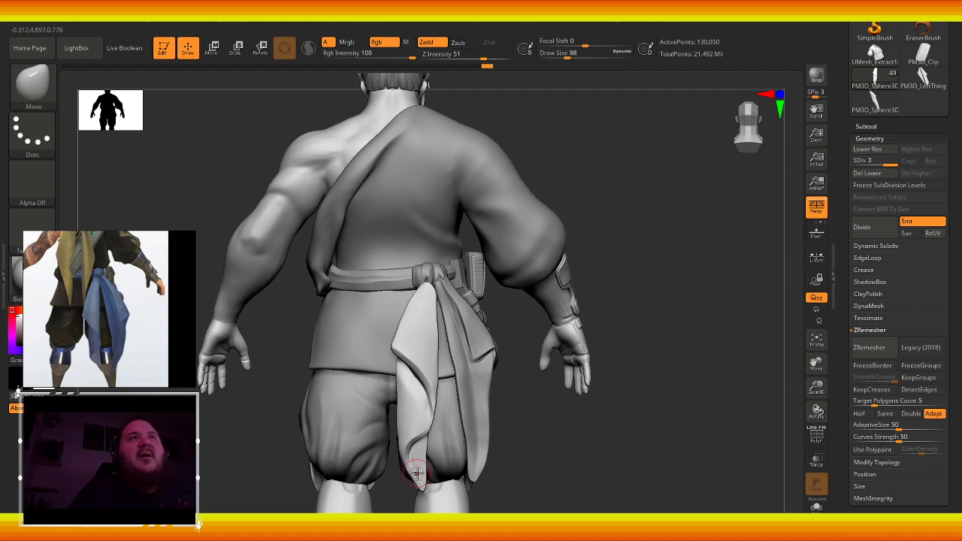
{"action": "key", "text": "bracketright"}
{"action": "key", "text": "bracketright"}
{"action": "key", "text": "bracketright"}
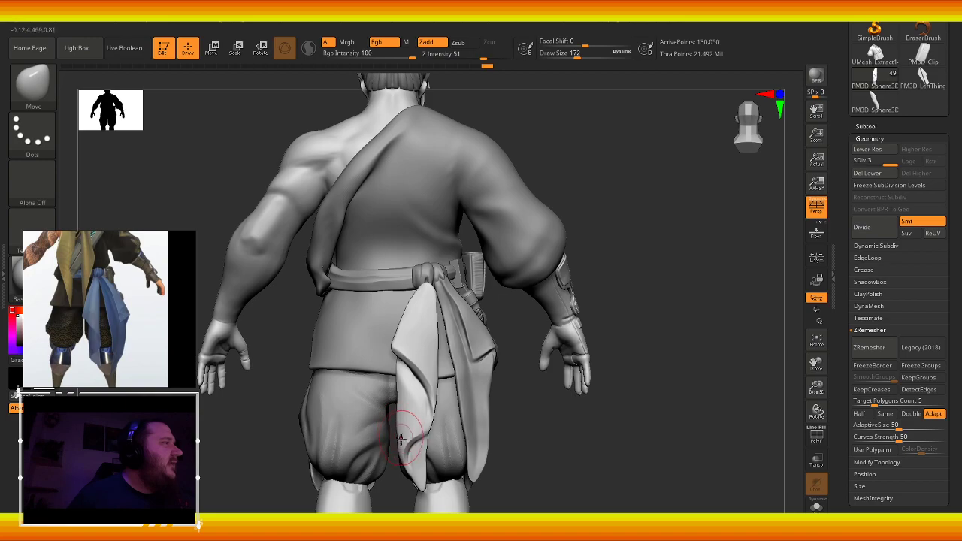
{"action": "key", "text": "bracketright"}
- Push the flap up toward the belt knot, reshape its left edge, and reselect DamStandard
{"action": "key", "text": "bracketright"}
{"action": "left_click_drag", "start_coordinate": [421, 344], "coordinate": [439, 384]}
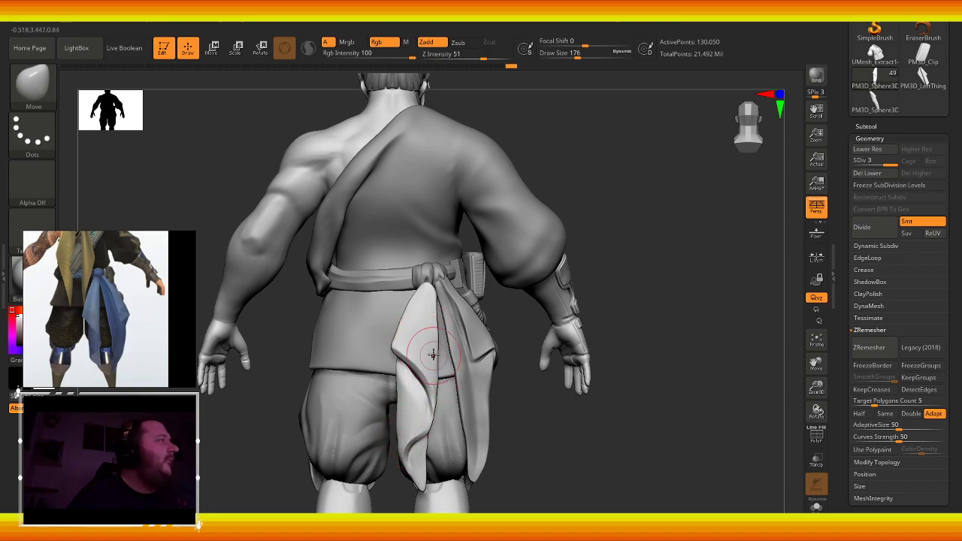
{"action": "key", "text": "bracketright"}
{"action": "key", "text": "bracketright"}
{"action": "key", "text": "bracketright"}
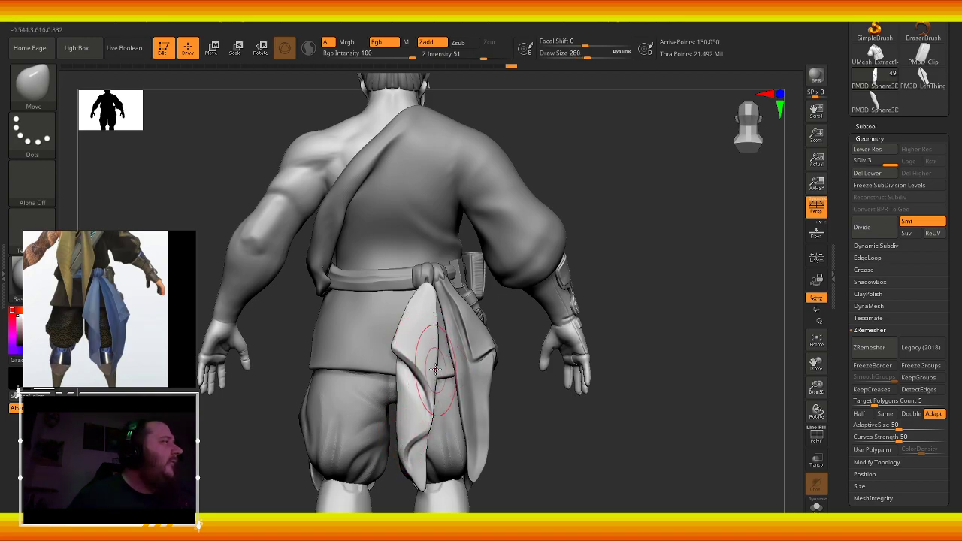
{"action": "left_click_drag", "start_coordinate": [438, 353], "coordinate": [431, 290]}
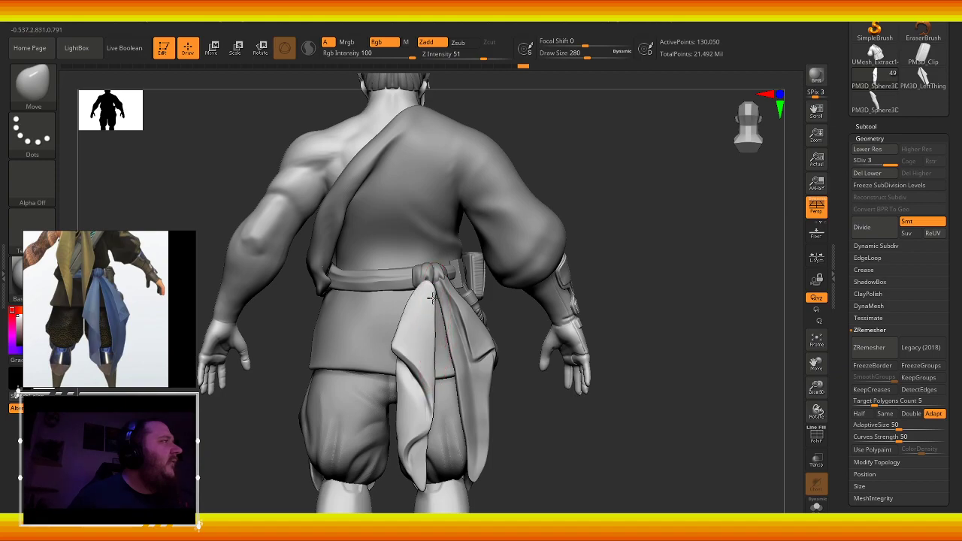
{"action": "left_click_drag", "start_coordinate": [401, 344], "coordinate": [395, 349]}
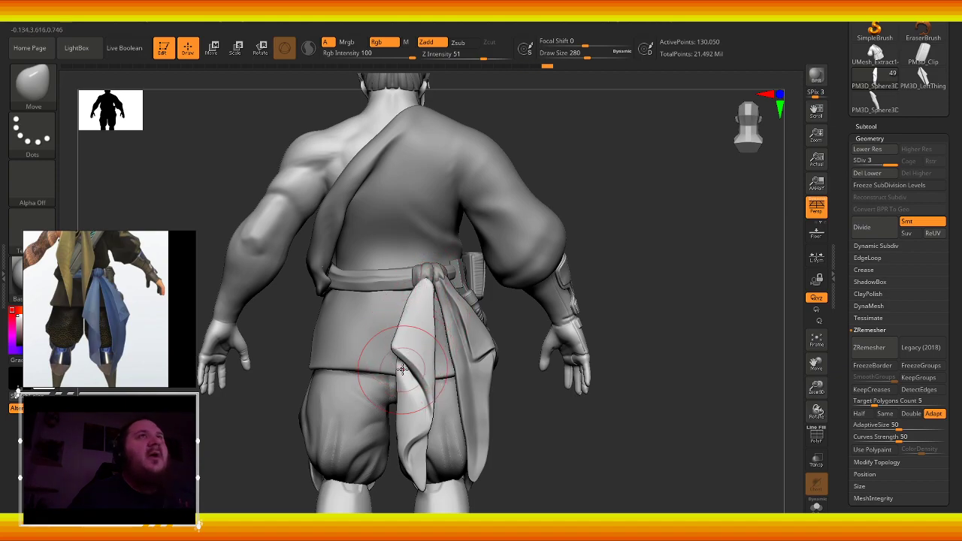
{"action": "key", "text": "bracketleft"}
{"action": "key", "text": "bracketleft"}
{"action": "key", "text": "bracketleft"}
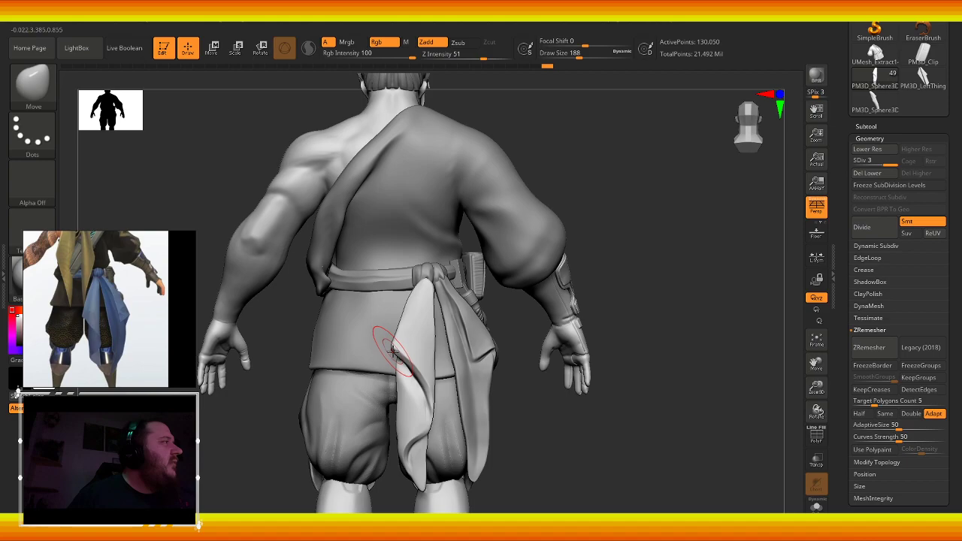
{"action": "left_click_drag", "start_coordinate": [393, 351], "coordinate": [407, 372]}
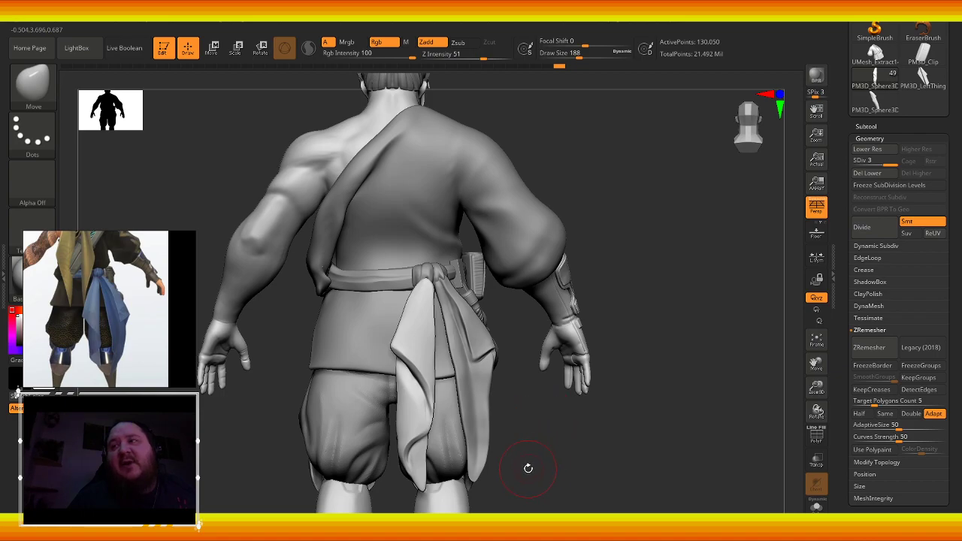
{"action": "mouse_move", "coordinate": [530, 457]}
{"action": "left_mouse_down"}
{"action": "mouse_move", "coordinate": [531, 366]}
{"action": "mouse_move", "coordinate": [503, 275]}
{"action": "mouse_move", "coordinate": [492, 271]}
{"action": "mouse_move", "coordinate": [528, 296]}
{"action": "mouse_move", "coordinate": [516, 270]}
{"action": "mouse_move", "coordinate": [516, 342]}
{"action": "mouse_move", "coordinate": [508, 358]}
{"action": "mouse_move", "coordinate": [509, 290]}
{"action": "mouse_move", "coordinate": [516, 311]}
{"action": "mouse_move", "coordinate": [490, 298]}
{"action": "mouse_move", "coordinate": [474, 404]}
{"action": "mouse_move", "coordinate": [376, 308]}
{"action": "left_mouse_up"}
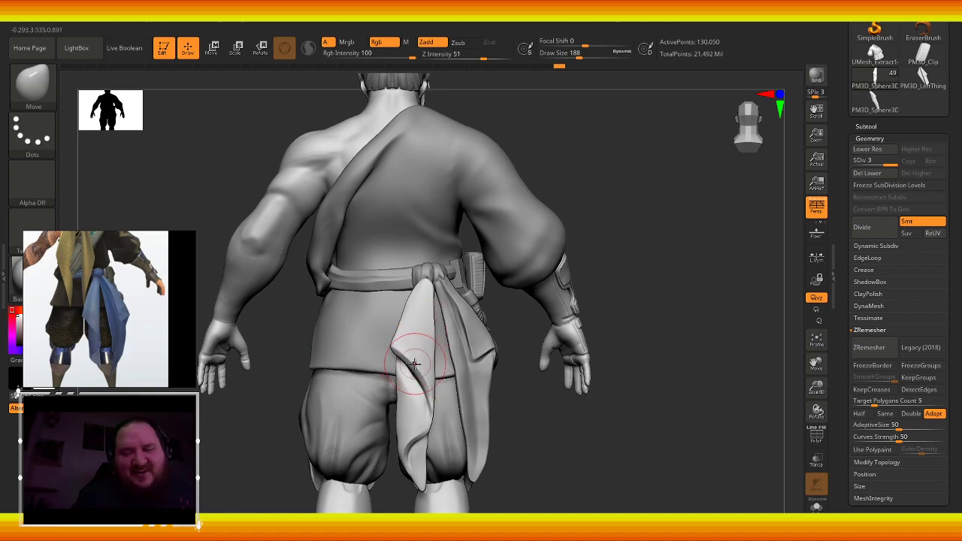
{"action": "key", "text": "b"}
{"action": "key", "text": "d"}
{"action": "key", "text": "s"}
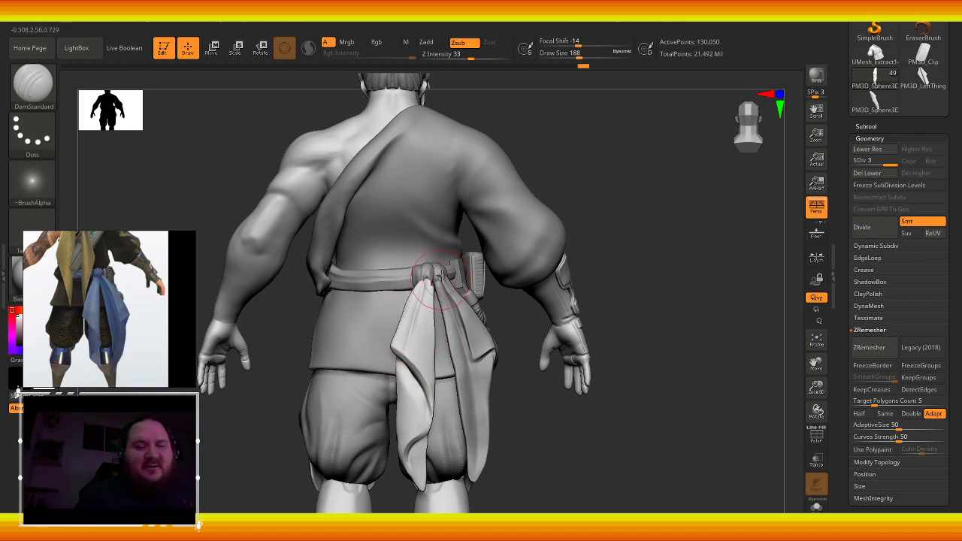
- Crease and smooth the cloth at the belt knot, then select and crease the right-hand flap
{"action": "key", "text": "ctrl"}
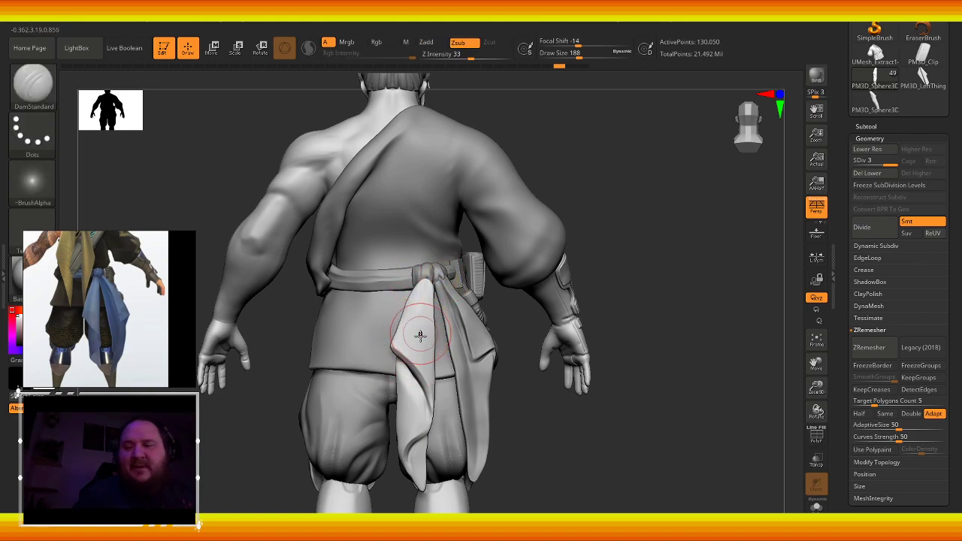
{"action": "right_click_drag", "start_coordinate": [501, 313], "coordinate": [443, 280]}
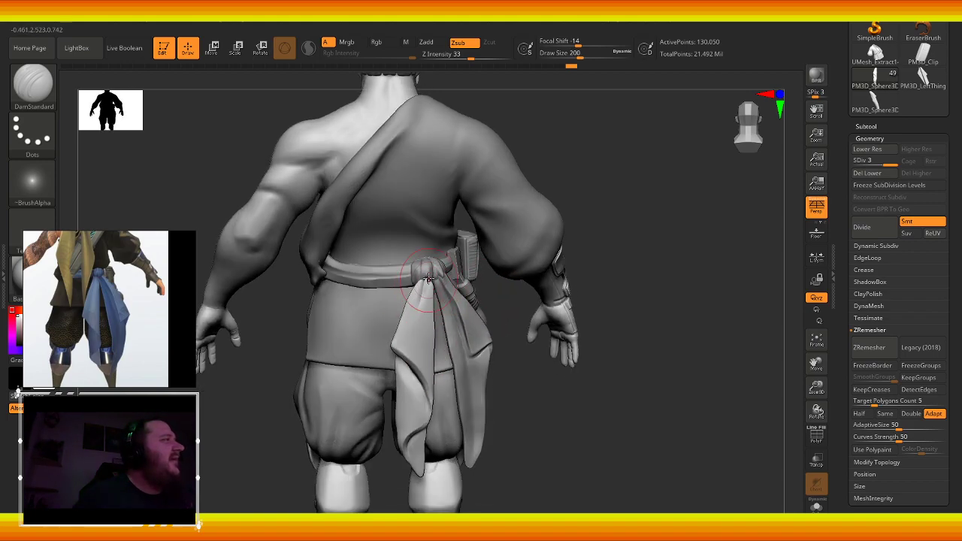
{"action": "left_click_drag", "start_coordinate": [428, 279], "coordinate": [418, 312]}
{"action": "key", "text": "shift"}
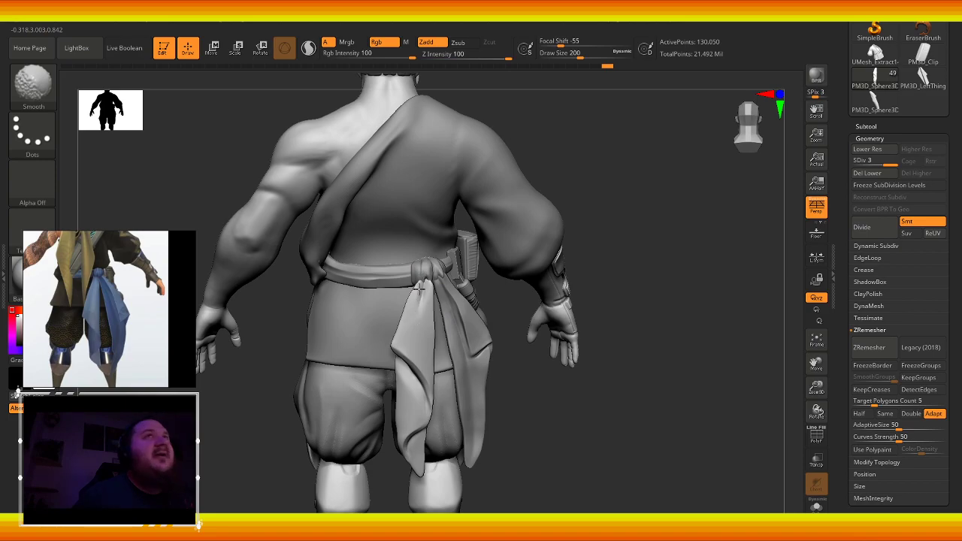
{"action": "left_click_drag", "start_coordinate": [539, 453], "coordinate": [513, 378]}
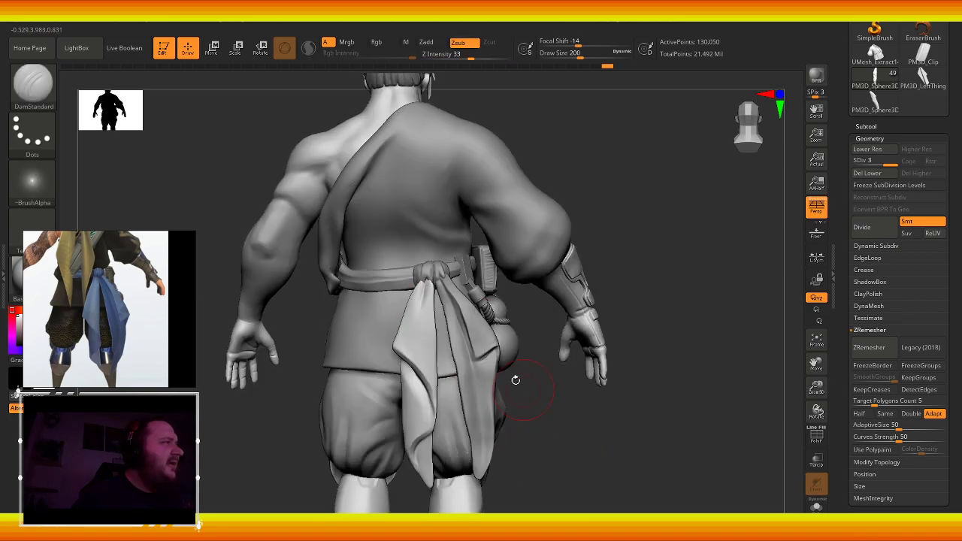
{"action": "left_click", "coordinate": [460, 322], "text": "alt"}
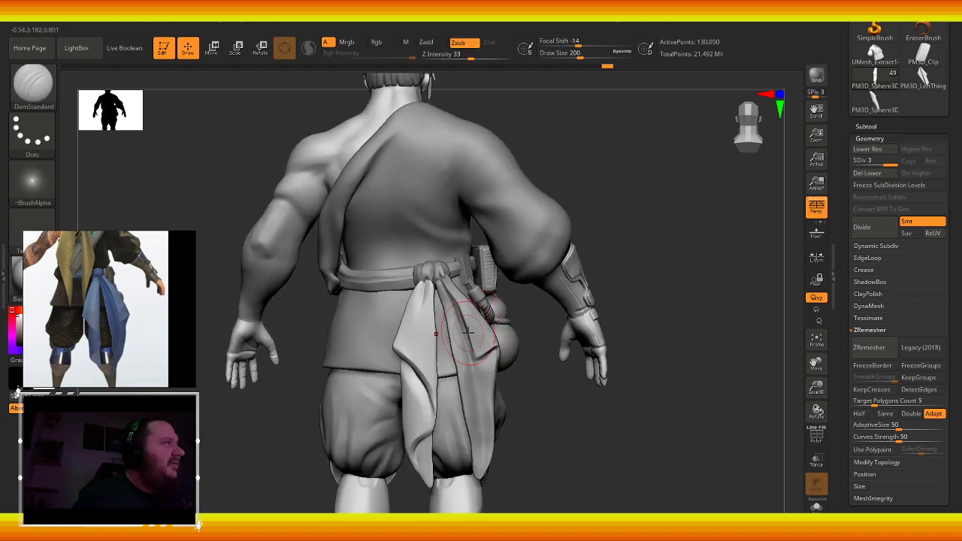
{"action": "mouse_move", "coordinate": [459, 322]}
{"action": "left_mouse_down"}
{"action": "mouse_move", "coordinate": [446, 297]}
{"action": "mouse_move", "coordinate": [459, 316]}
{"action": "mouse_move", "coordinate": [479, 470]}
{"action": "mouse_move", "coordinate": [485, 436]}
{"action": "left_mouse_up"}
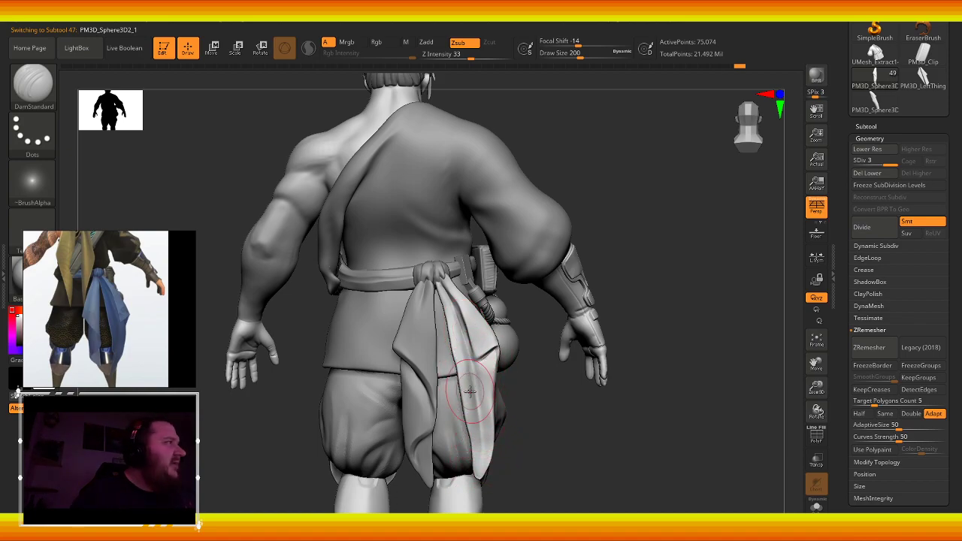
- Carve gathered folds into the belt knot and a short crease up the loincloth
{"action": "key", "text": "shift"}
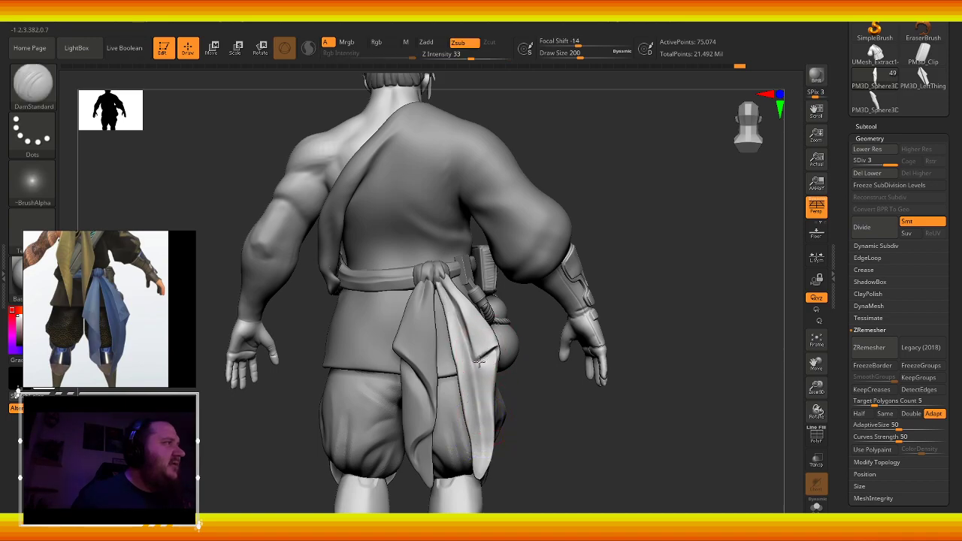
{"action": "mouse_move", "coordinate": [530, 401]}
{"action": "left_mouse_down"}
{"action": "mouse_move", "coordinate": [486, 363]}
{"action": "mouse_move", "coordinate": [496, 354]}
{"action": "left_mouse_up"}
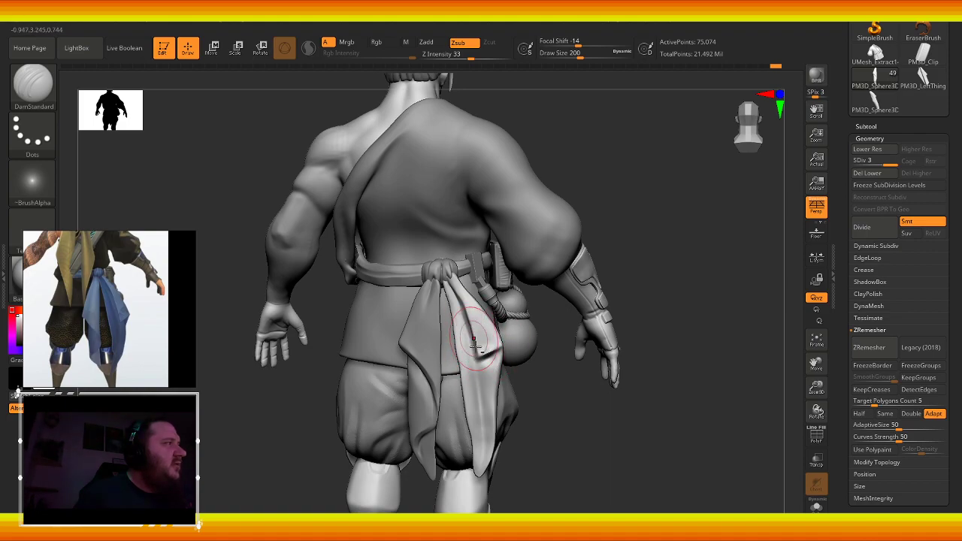
{"action": "left_click_drag", "start_coordinate": [437, 261], "coordinate": [475, 457]}
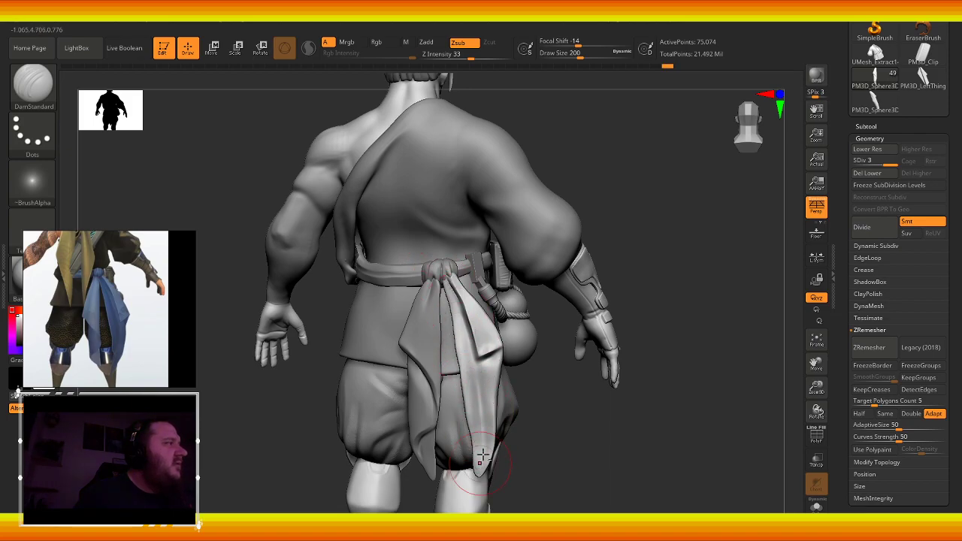
{"action": "left_click_drag", "start_coordinate": [488, 457], "coordinate": [490, 434]}
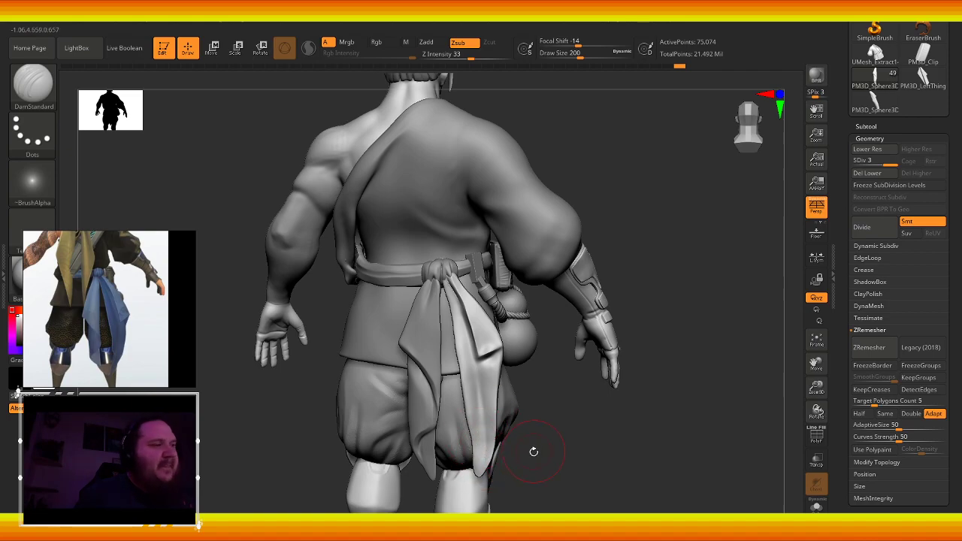
{"action": "mouse_move", "coordinate": [533, 451]}
{"action": "left_mouse_down"}
{"action": "mouse_move", "coordinate": [548, 436]}
{"action": "mouse_move", "coordinate": [481, 421]}
{"action": "left_mouse_up"}
{"action": "key", "text": "b"}
{"action": "key", "text": "m"}
{"action": "key", "text": "v"}
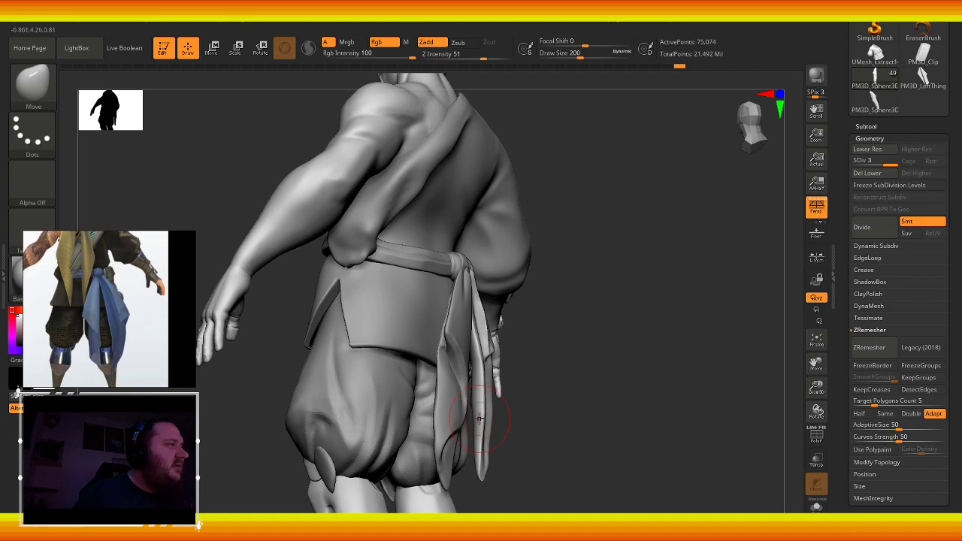
- Pull the hanging cloth strip into shape with the Move brush, adjusting the brush size
{"action": "right_click_drag", "start_coordinate": [487, 423], "coordinate": [476, 423]}
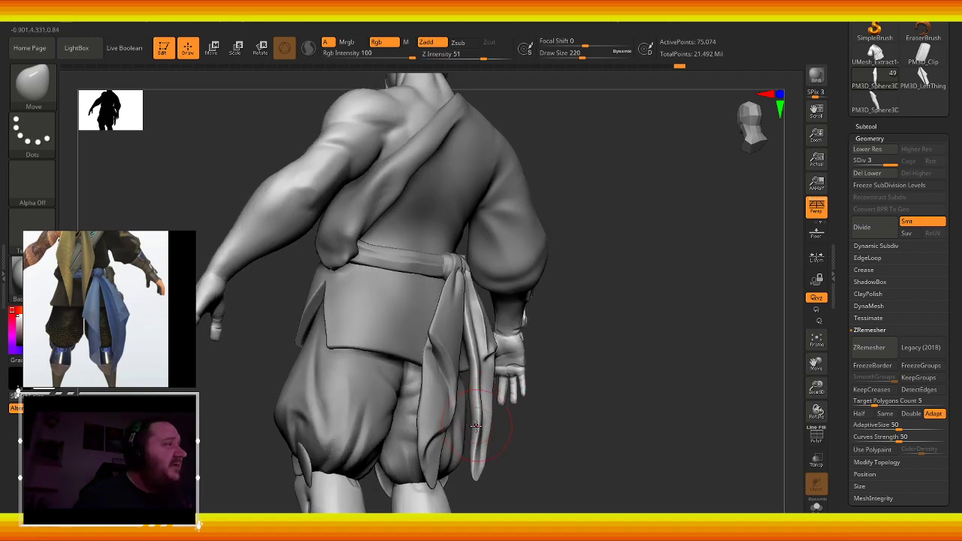
{"action": "mouse_move", "coordinate": [478, 389]}
{"action": "left_mouse_down"}
{"action": "mouse_move", "coordinate": [476, 451]}
{"action": "mouse_move", "coordinate": [436, 389]}
{"action": "left_mouse_up"}
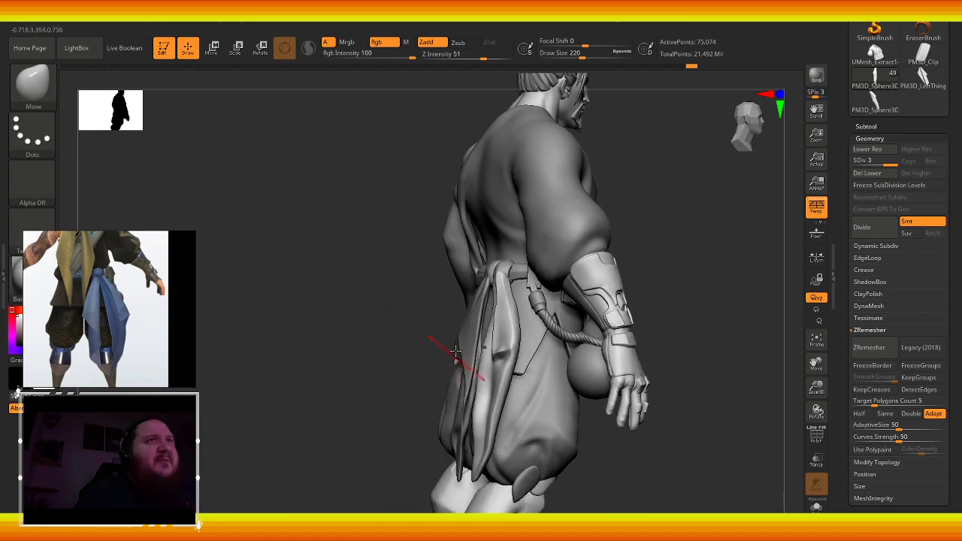
{"action": "left_click_drag", "start_coordinate": [386, 354], "coordinate": [460, 406]}
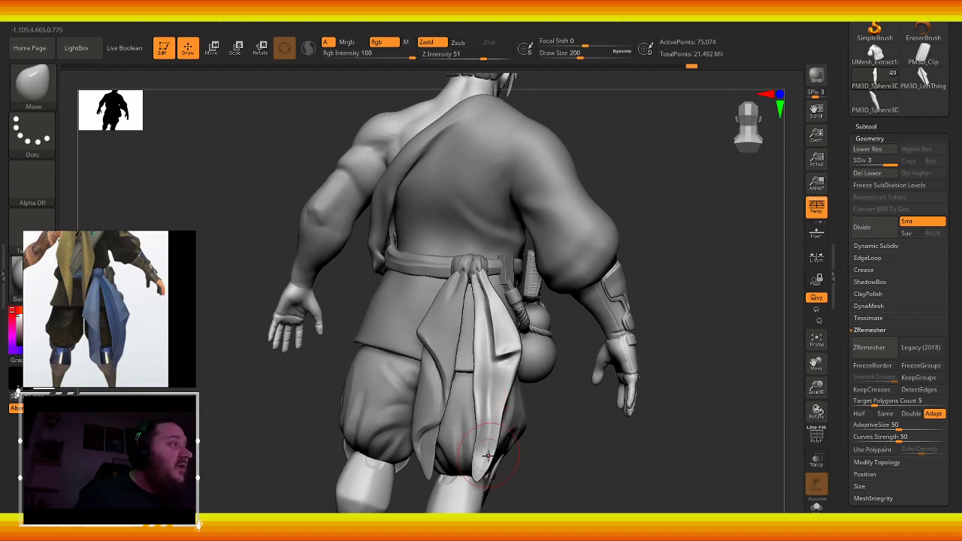
{"action": "key", "text": "bracketleft"}
{"action": "key", "text": "bracketleft"}
{"action": "key", "text": "bracketleft"}
{"action": "key", "text": "bracketright"}
{"action": "key", "text": "bracketright"}
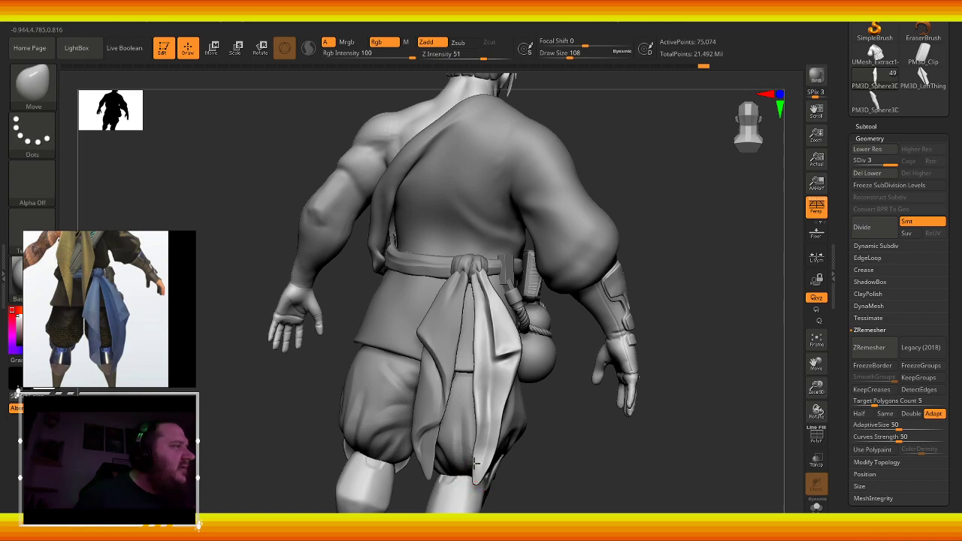
- Nudge the strip slightly upward, smooth it, and switch back to DamStandard
{"action": "left_click_drag", "start_coordinate": [411, 499], "coordinate": [425, 502]}
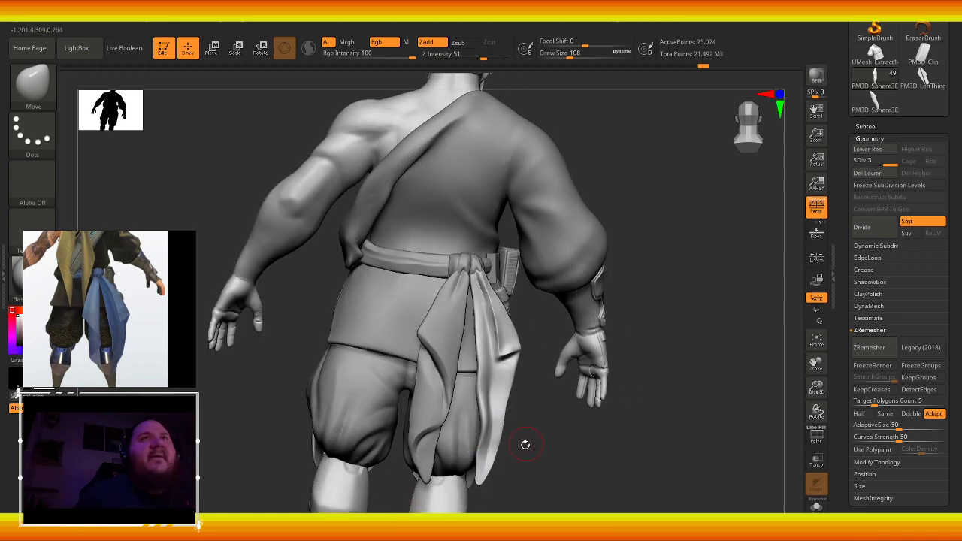
{"action": "left_click_drag", "start_coordinate": [531, 318], "coordinate": [489, 335]}
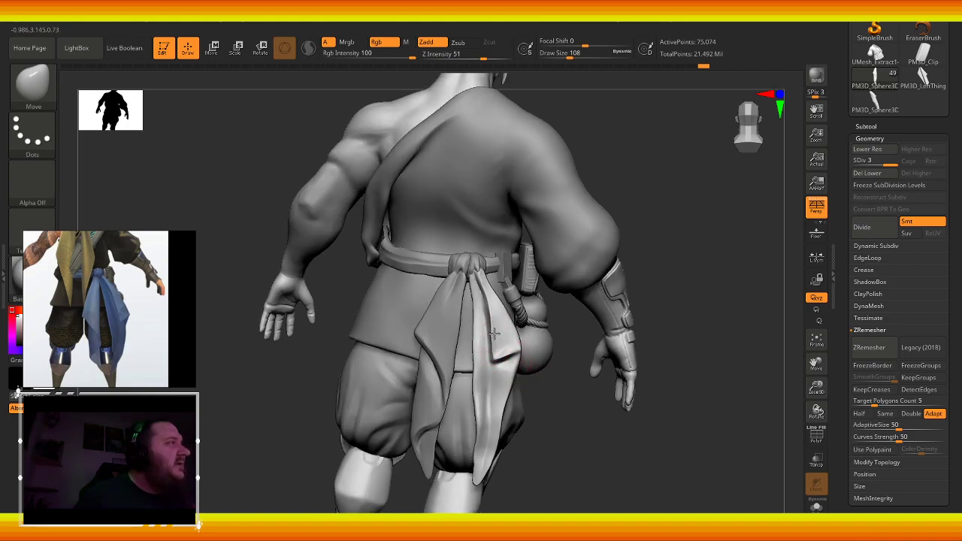
{"action": "left_click_drag", "start_coordinate": [492, 320], "coordinate": [486, 302]}
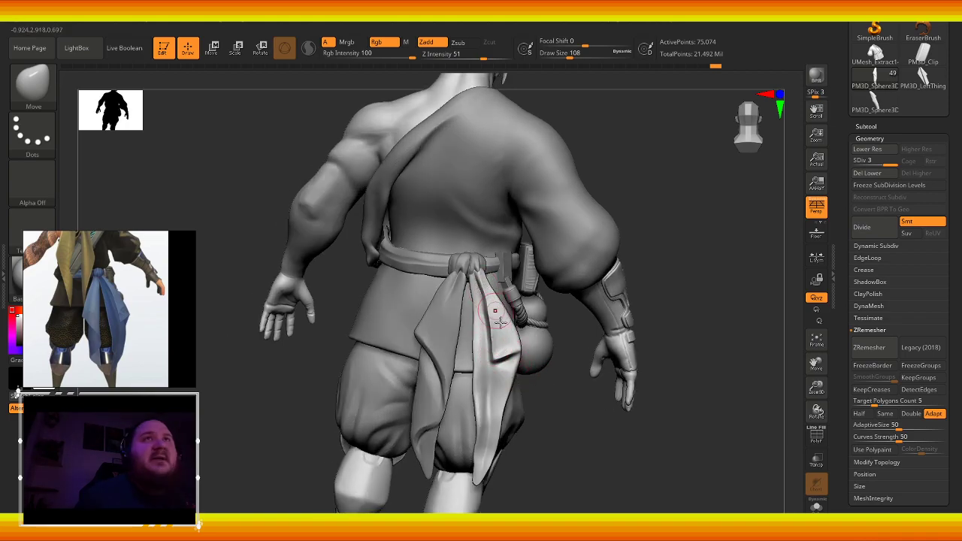
{"action": "left_click_drag", "start_coordinate": [552, 471], "coordinate": [517, 362]}
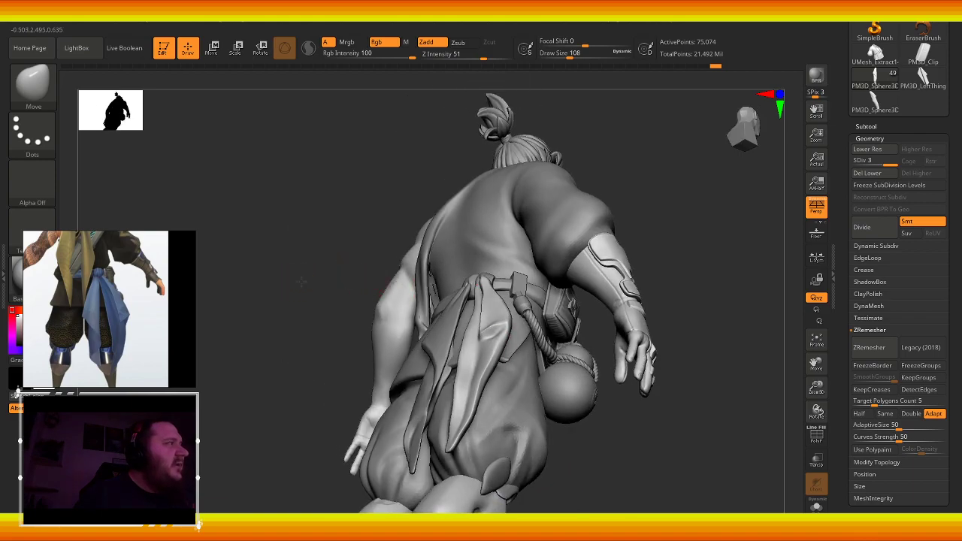
{"action": "left_click_drag", "start_coordinate": [301, 282], "coordinate": [383, 322]}
{"action": "mouse_move", "coordinate": [312, 271]}
{"action": "left_mouse_down"}
{"action": "mouse_move", "coordinate": [511, 342]}
{"action": "mouse_move", "coordinate": [458, 323]}
{"action": "left_mouse_up"}
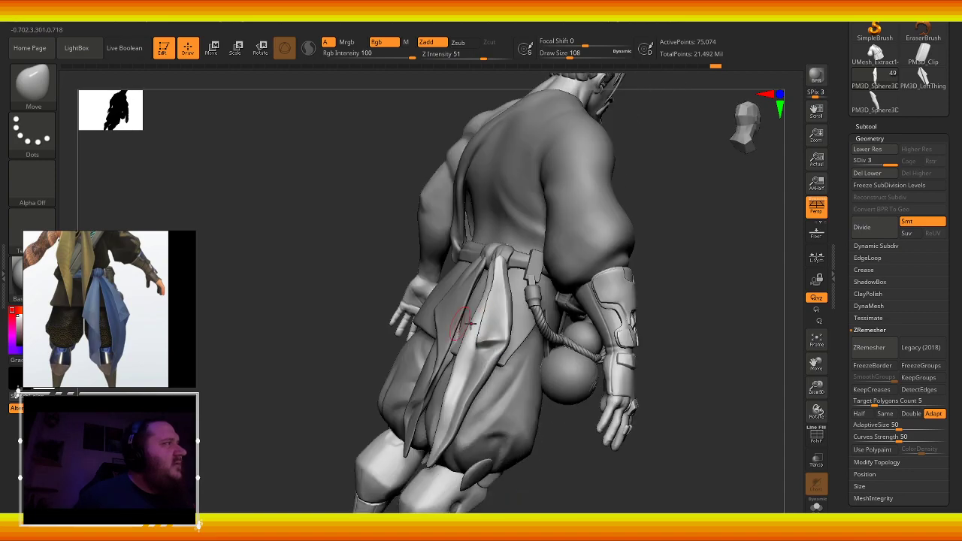
{"action": "key", "text": "shift"}
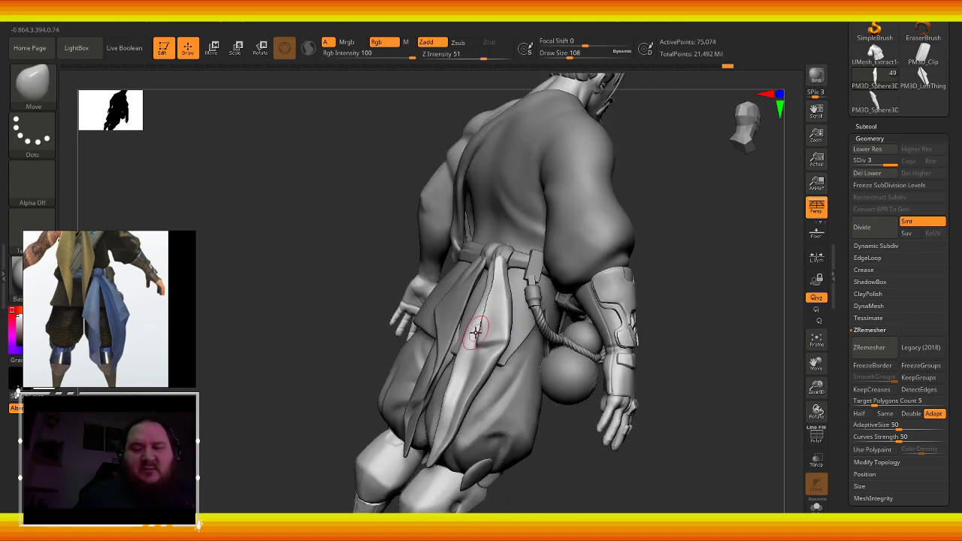
{"action": "key", "text": "b"}
{"action": "key", "text": "d"}
{"action": "key", "text": "s"}
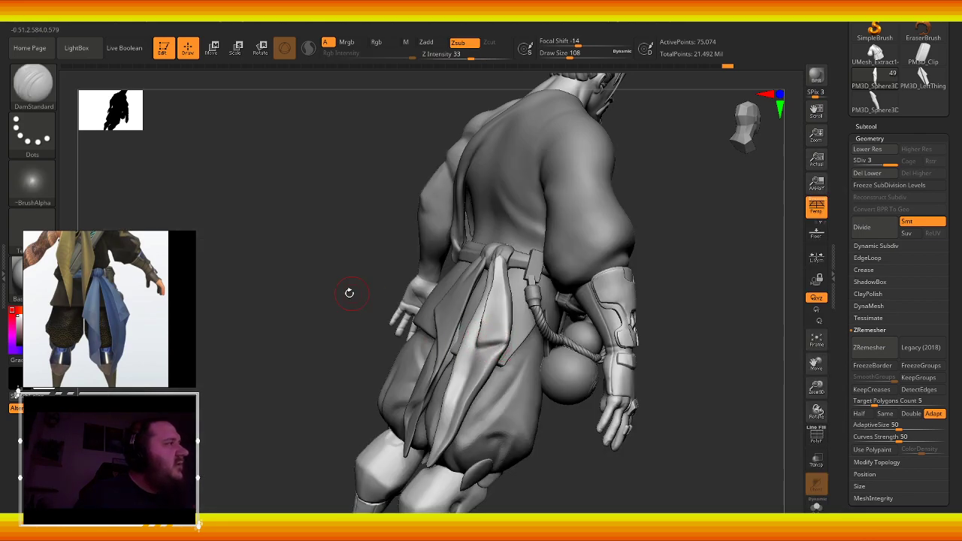
- Orbit around to the gourd side and smooth the sash knot at the back of the belt
{"action": "left_click_drag", "start_coordinate": [349, 292], "coordinate": [490, 333]}
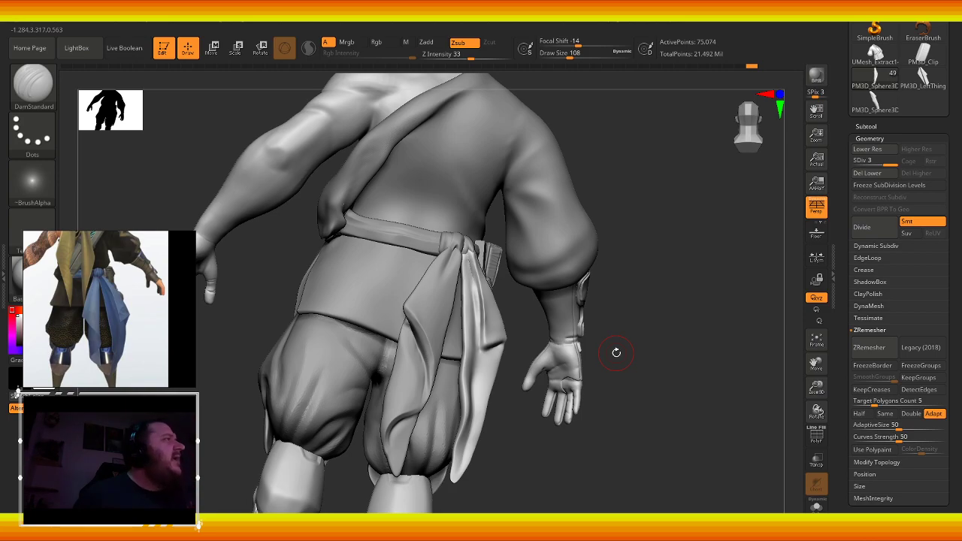
{"action": "mouse_move", "coordinate": [584, 436]}
{"action": "left_mouse_down"}
{"action": "mouse_move", "coordinate": [537, 452]}
{"action": "mouse_move", "coordinate": [554, 425]}
{"action": "left_mouse_up"}
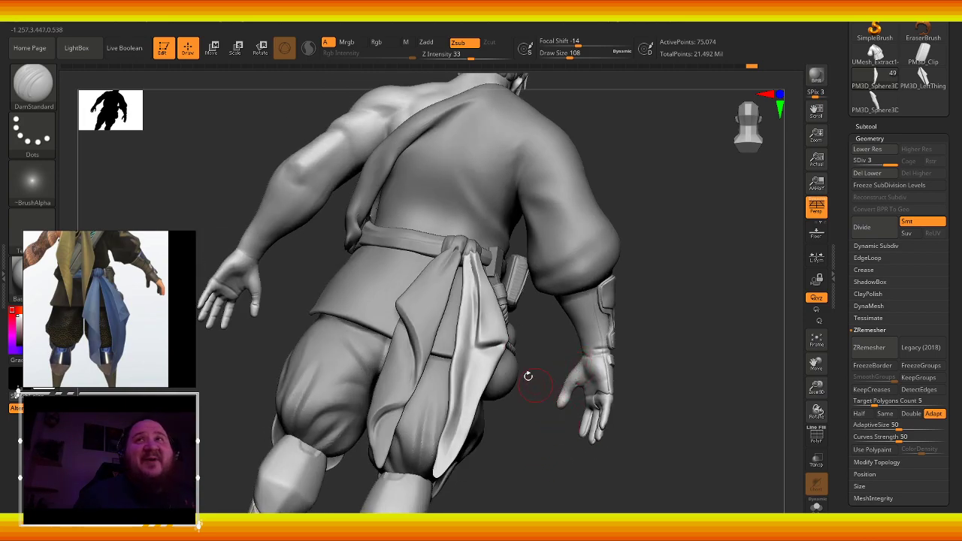
{"action": "left_click_drag", "start_coordinate": [290, 289], "coordinate": [461, 334]}
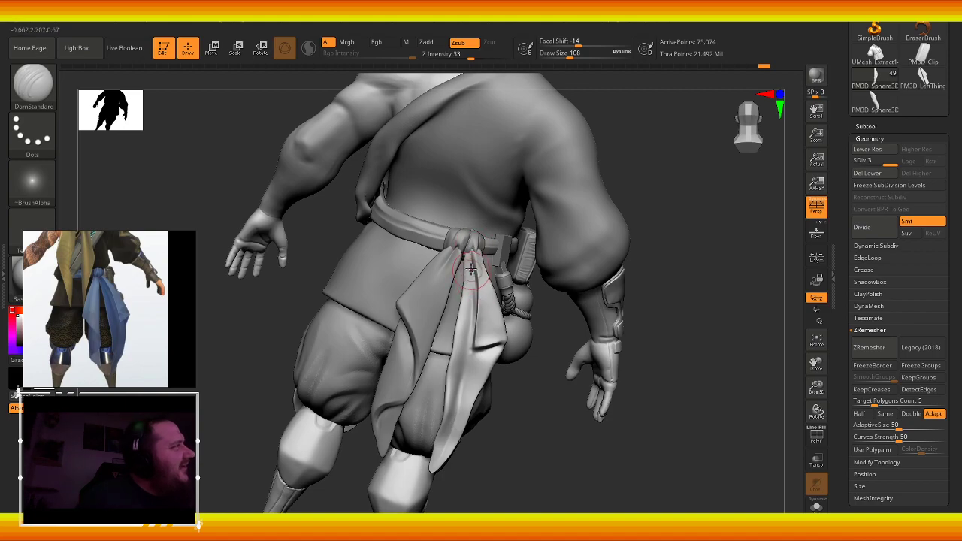
{"action": "key", "text": "shift"}
{"action": "left_click_drag", "start_coordinate": [471, 252], "coordinate": [439, 280], "text": "shift"}
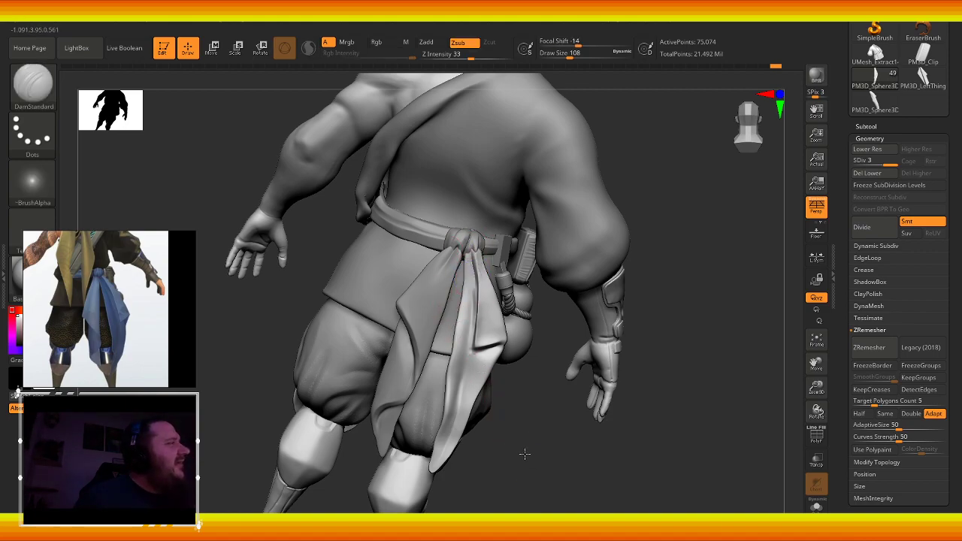
{"action": "left_click_drag", "start_coordinate": [524, 454], "coordinate": [616, 448]}
- Frame the whole character front-on, zoom in, and select the Extract7 pants subtool
{"action": "key", "text": "f"}
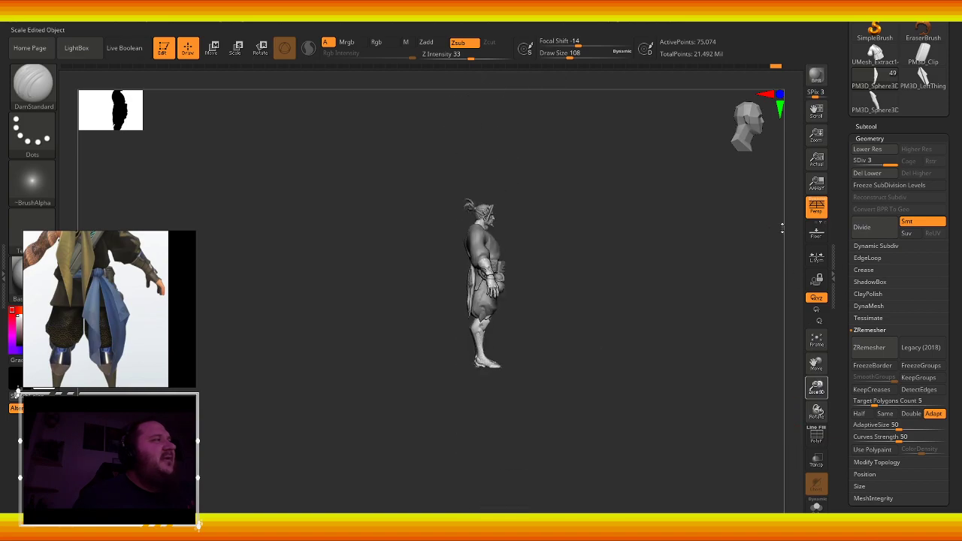
{"action": "mouse_move", "coordinate": [677, 346]}
{"action": "left_mouse_down"}
{"action": "mouse_move", "coordinate": [583, 399]}
{"action": "mouse_move", "coordinate": [655, 337]}
{"action": "left_mouse_up"}
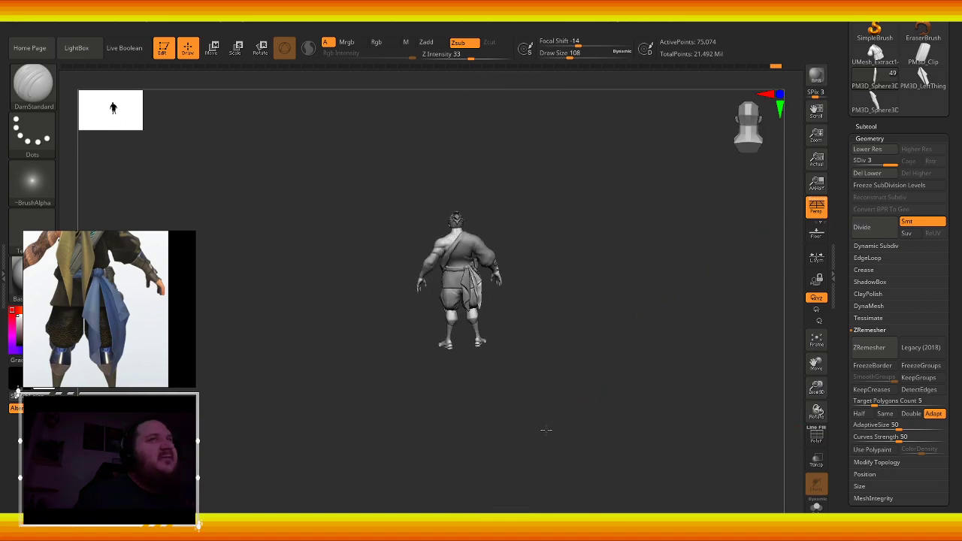
{"action": "mouse_move", "coordinate": [304, 413]}
{"action": "left_mouse_down"}
{"action": "mouse_move", "coordinate": [298, 391]}
{"action": "mouse_move", "coordinate": [318, 423]}
{"action": "mouse_move", "coordinate": [411, 442]}
{"action": "left_mouse_up"}
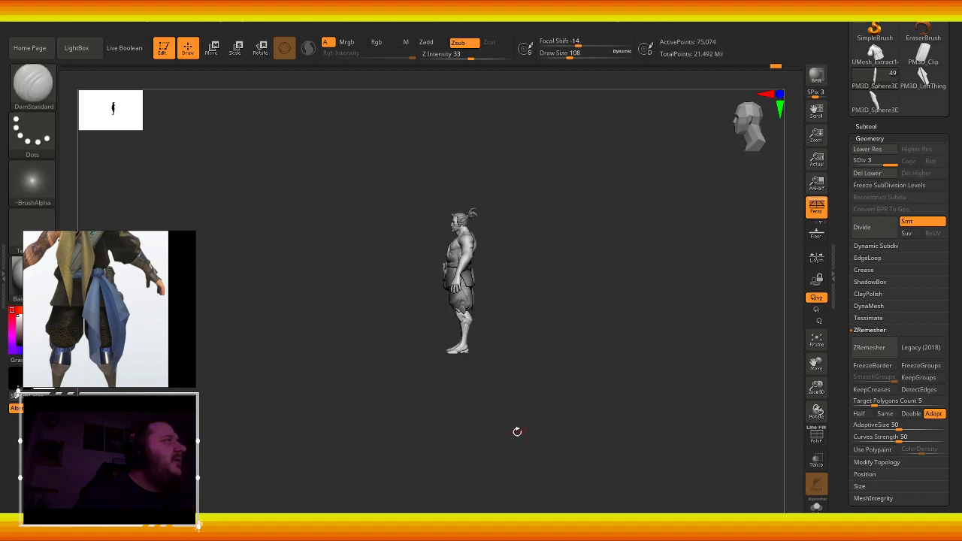
{"action": "mouse_move", "coordinate": [516, 429]}
{"action": "left_mouse_down"}
{"action": "mouse_move", "coordinate": [496, 446]}
{"action": "mouse_move", "coordinate": [520, 440]}
{"action": "left_mouse_up"}
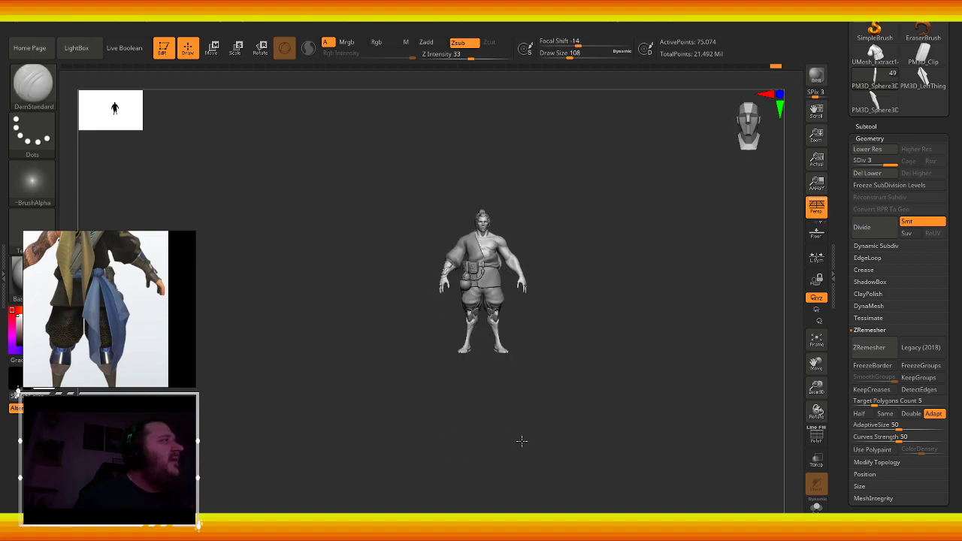
{"action": "mouse_move", "coordinate": [818, 387]}
{"action": "left_mouse_down"}
{"action": "mouse_move", "coordinate": [818, 412]}
{"action": "mouse_move", "coordinate": [780, 376]}
{"action": "left_mouse_up"}
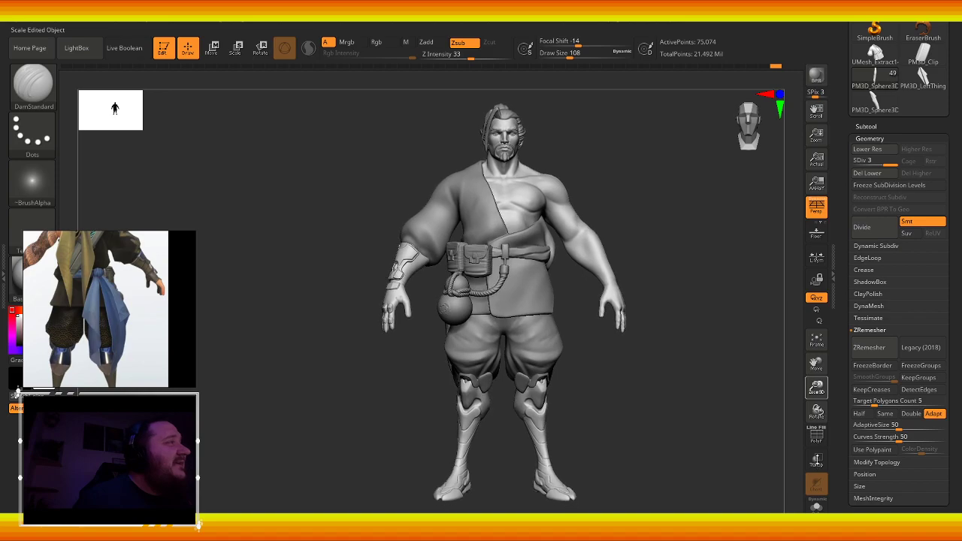
{"action": "left_click", "coordinate": [464, 342], "text": "alt"}
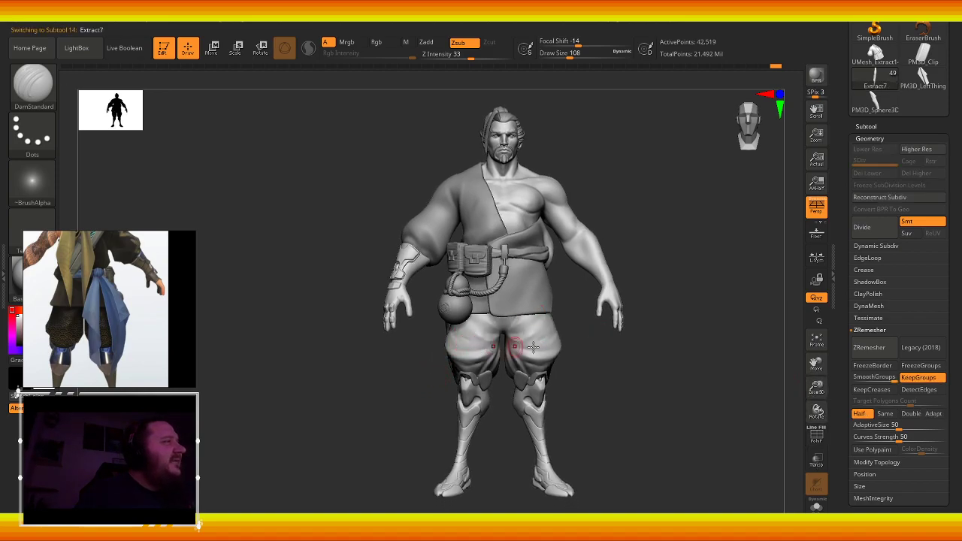
- ZRemesh the pants at target polygon count 30 with Half turned off
{"action": "left_click", "coordinate": [815, 437]}
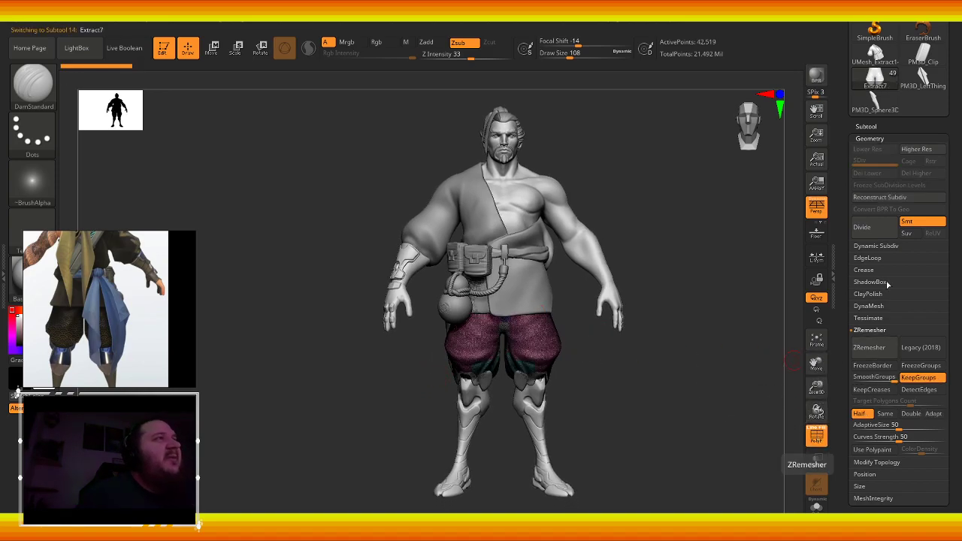
{"action": "left_click", "coordinate": [870, 413]}
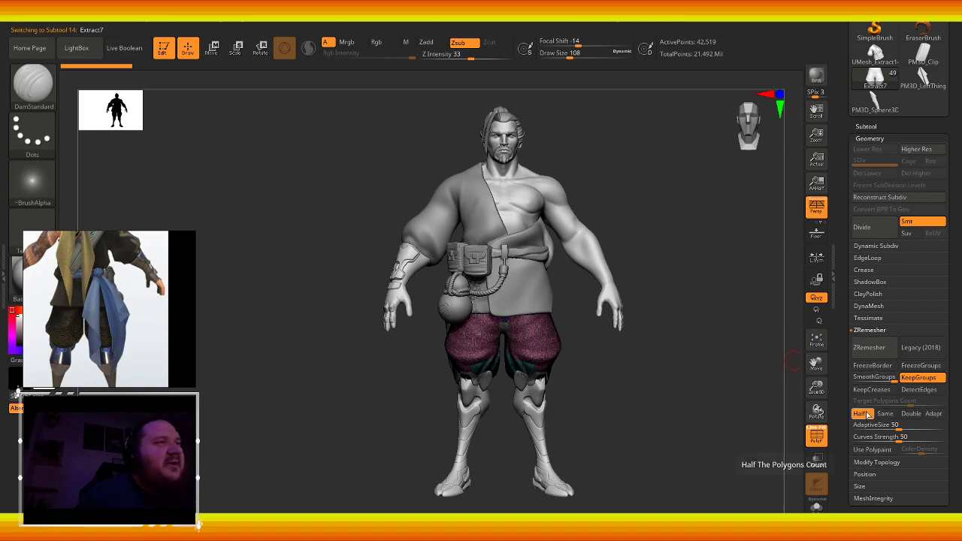
{"action": "left_click", "coordinate": [894, 402]}
{"action": "type", "text": "3"}
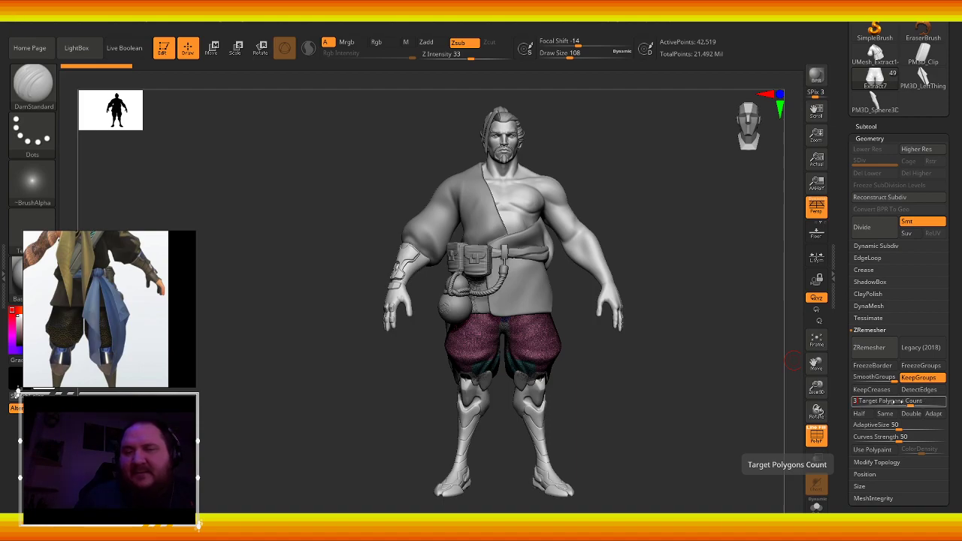
{"action": "type", "text": "0"}
{"action": "key", "text": "Return"}
{"action": "left_click", "coordinate": [872, 349]}
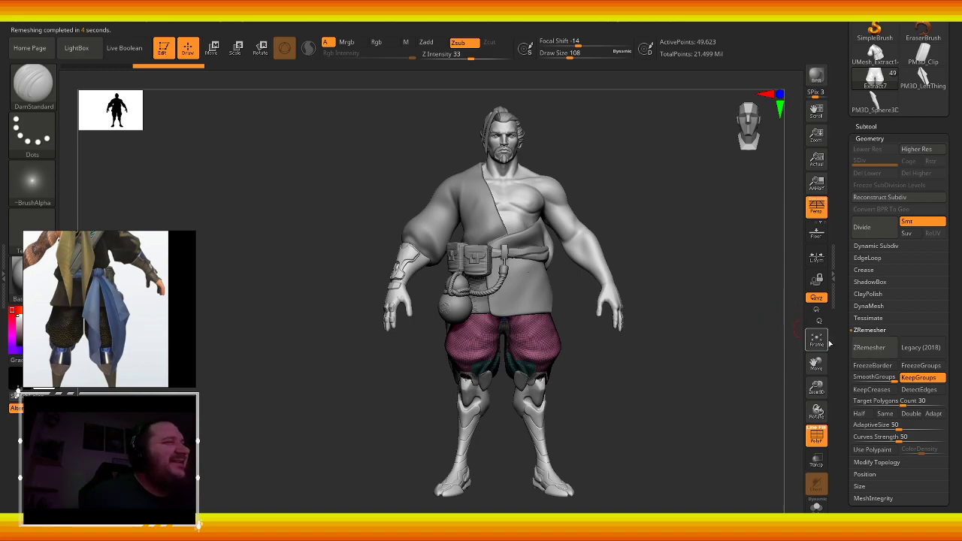
- Turn off KeepGroups, ZRemesh the pants again, and hide the polygroup display
{"action": "left_click", "coordinate": [821, 445]}
{"action": "left_click_drag", "start_coordinate": [674, 382], "coordinate": [675, 352]}
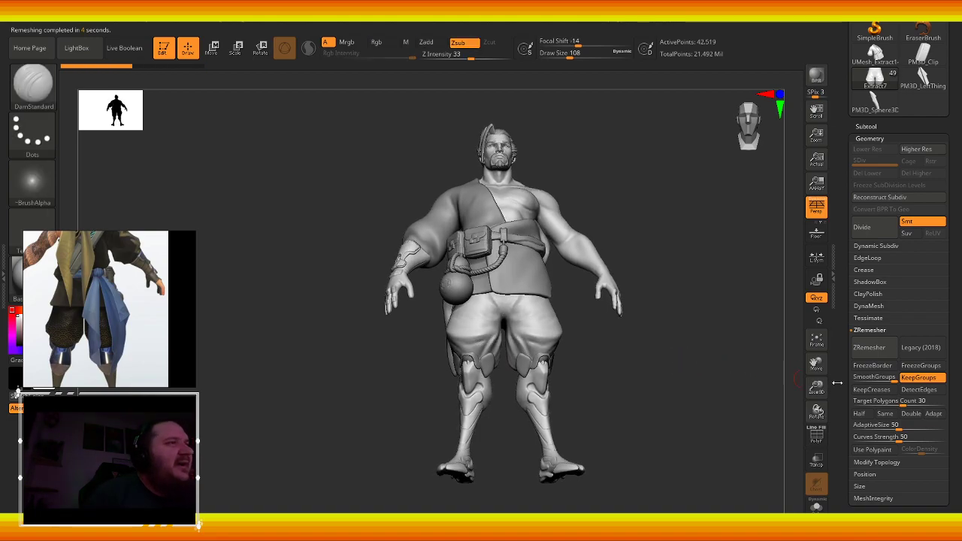
{"action": "left_click", "coordinate": [817, 442]}
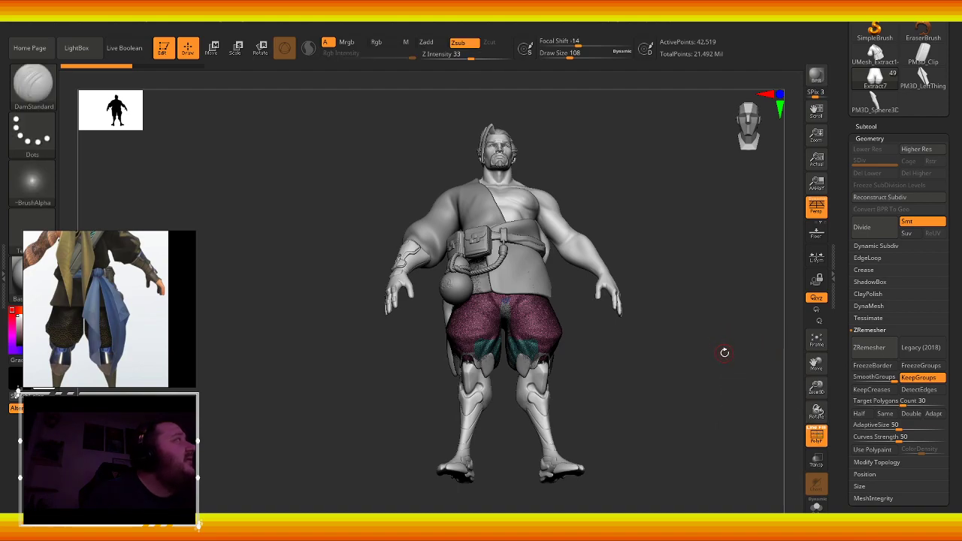
{"action": "left_click", "coordinate": [913, 378]}
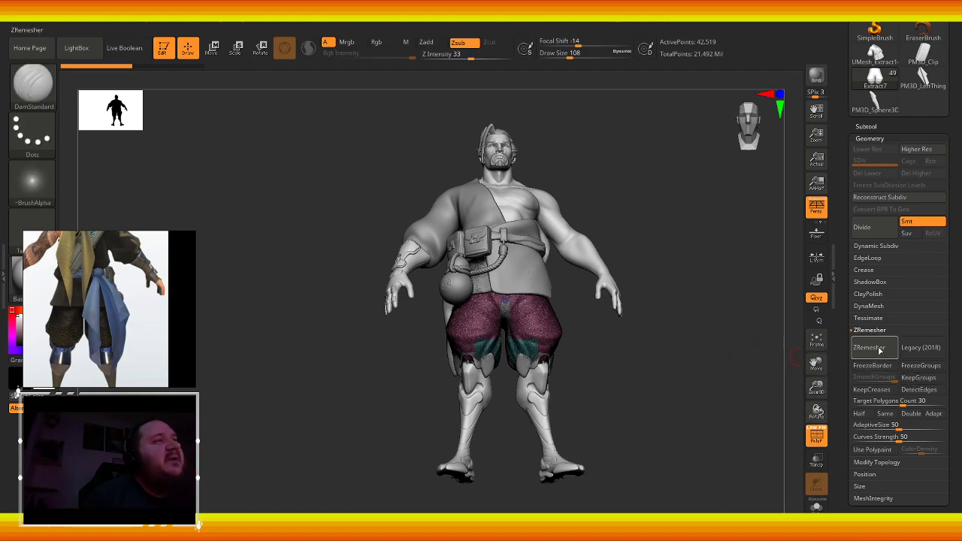
{"action": "left_click", "coordinate": [876, 348]}
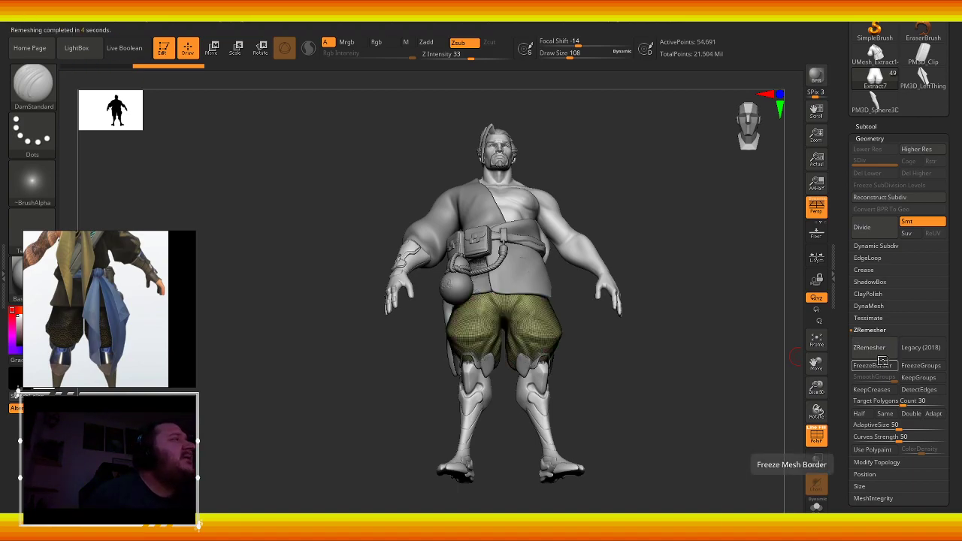
{"action": "left_click", "coordinate": [823, 429]}
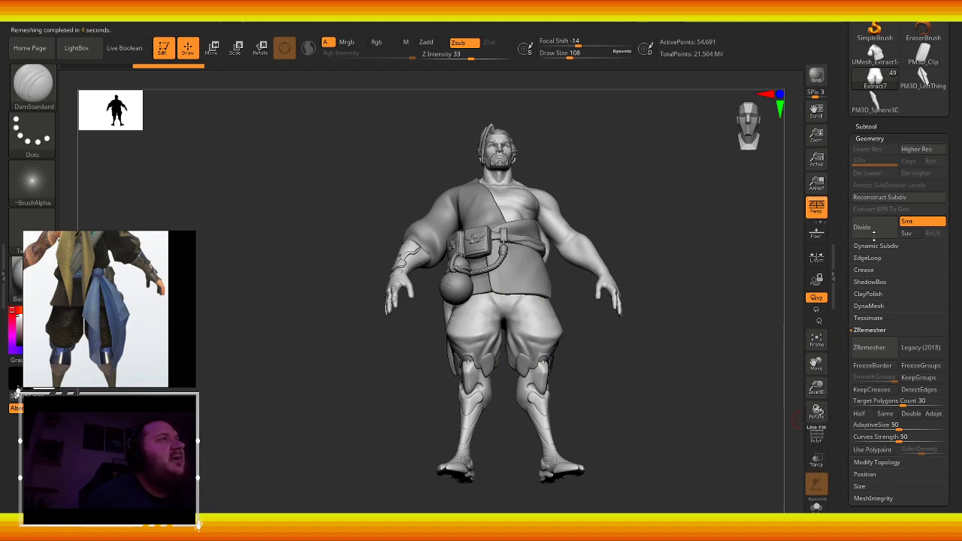
- Step the pants up to SDiv 3, shrink the brush, and Shift-smooth while turning the model
{"action": "key", "text": "d"}
{"action": "key", "text": "d"}
{"action": "mouse_move", "coordinate": [744, 436]}
{"action": "left_mouse_down"}
{"action": "mouse_move", "coordinate": [711, 399]}
{"action": "mouse_move", "coordinate": [654, 402]}
{"action": "left_mouse_up"}
{"action": "key", "text": "bracketleft"}
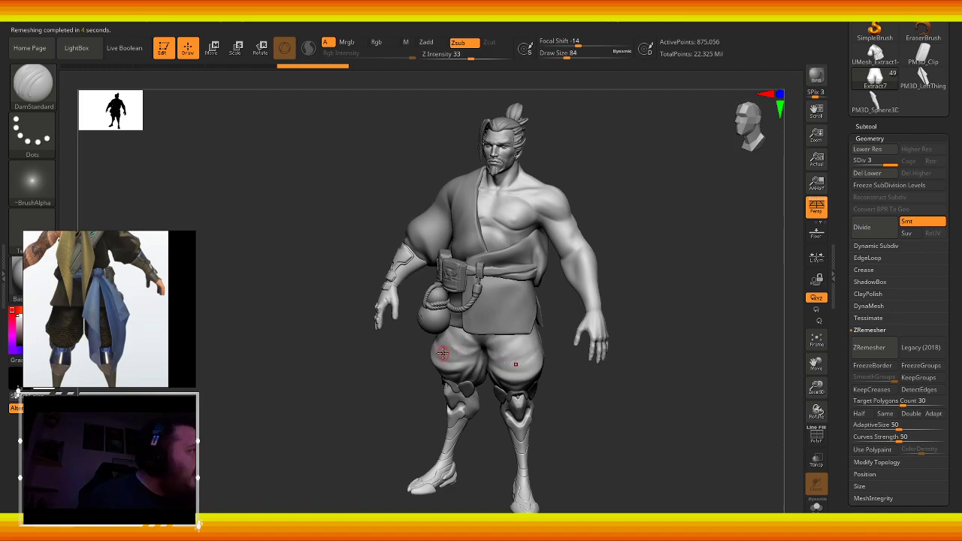
{"action": "key", "text": "shift"}
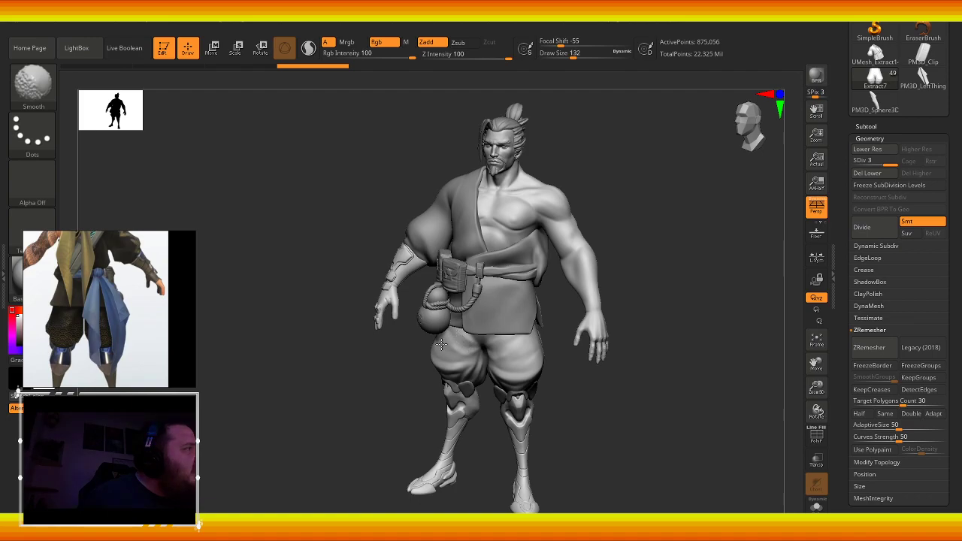
{"action": "right_click_drag", "start_coordinate": [401, 337], "coordinate": [519, 294]}
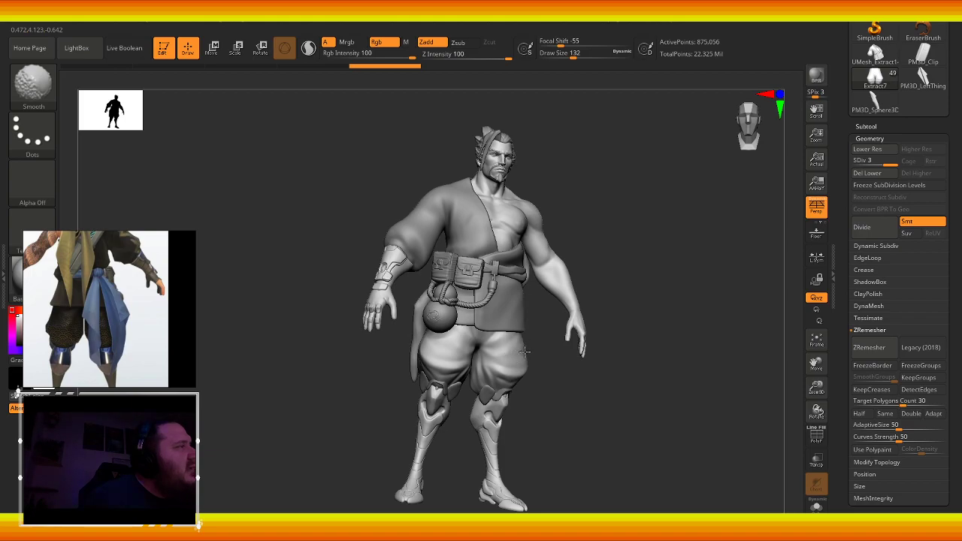
{"action": "mouse_move", "coordinate": [508, 353]}
{"action": "right_mouse_down"}
{"action": "mouse_move", "coordinate": [594, 426]}
{"action": "mouse_move", "coordinate": [546, 361]}
{"action": "right_mouse_up"}
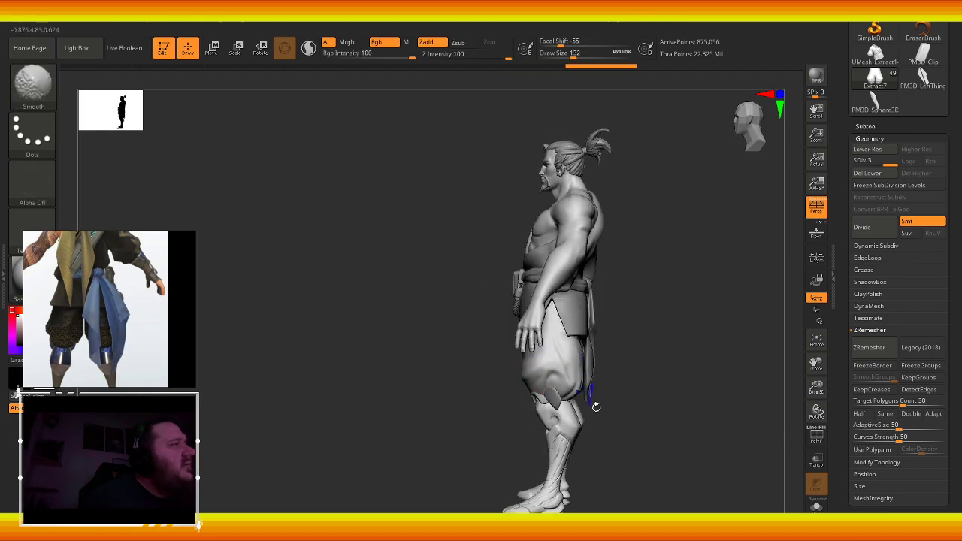
{"action": "mouse_move", "coordinate": [593, 399]}
{"action": "right_mouse_down"}
{"action": "mouse_move", "coordinate": [596, 430]}
{"action": "mouse_move", "coordinate": [516, 369]}
{"action": "mouse_move", "coordinate": [533, 400]}
{"action": "right_mouse_up"}
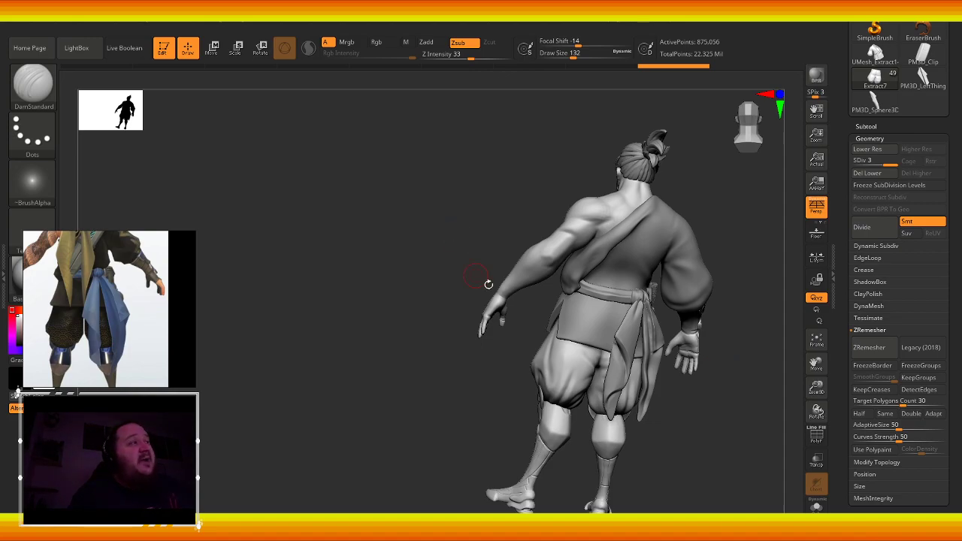
{"action": "left_click_drag", "start_coordinate": [489, 284], "coordinate": [483, 285]}
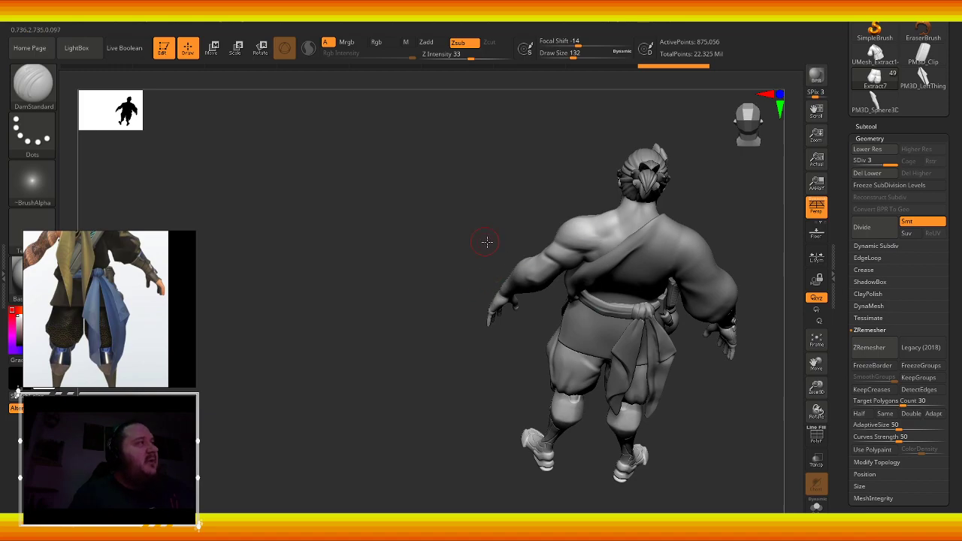
{"action": "mouse_move", "coordinate": [488, 241]}
{"action": "left_mouse_down"}
{"action": "mouse_move", "coordinate": [602, 293]}
{"action": "mouse_move", "coordinate": [548, 271]}
{"action": "mouse_move", "coordinate": [516, 230]}
{"action": "mouse_move", "coordinate": [481, 263]}
{"action": "mouse_move", "coordinate": [518, 330]}
{"action": "mouse_move", "coordinate": [492, 337]}
{"action": "mouse_move", "coordinate": [472, 383]}
{"action": "mouse_move", "coordinate": [430, 398]}
{"action": "mouse_move", "coordinate": [441, 412]}
{"action": "mouse_move", "coordinate": [427, 419]}
{"action": "mouse_move", "coordinate": [464, 424]}
{"action": "left_mouse_up"}
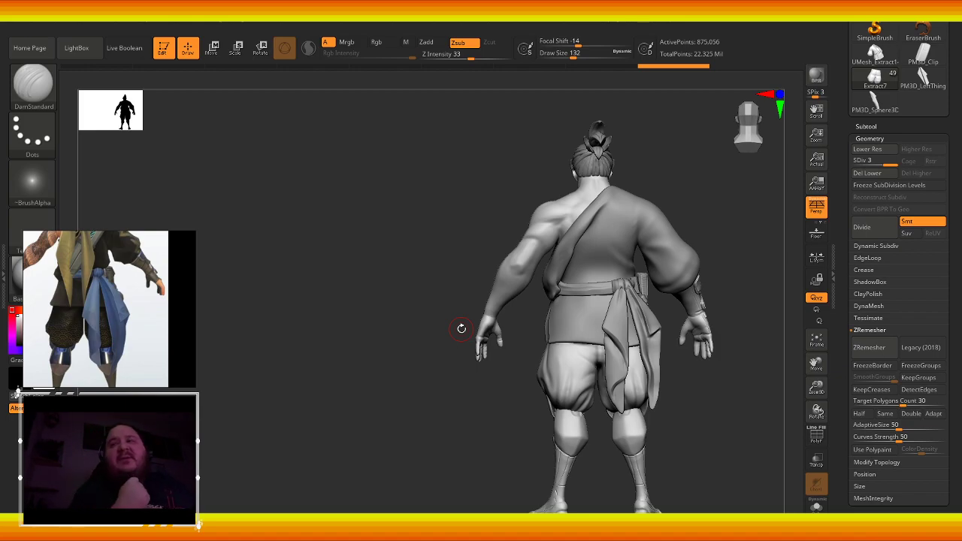
{"action": "mouse_move", "coordinate": [707, 444]}
{"action": "left_mouse_down"}
{"action": "mouse_move", "coordinate": [710, 471]}
{"action": "mouse_move", "coordinate": [692, 469]}
{"action": "left_mouse_up"}
{"action": "mouse_move", "coordinate": [469, 447]}
{"action": "left_mouse_down"}
{"action": "mouse_move", "coordinate": [422, 409]}
{"action": "mouse_move", "coordinate": [423, 448]}
{"action": "mouse_move", "coordinate": [419, 413]}
{"action": "mouse_move", "coordinate": [419, 441]}
{"action": "mouse_move", "coordinate": [363, 451]}
{"action": "mouse_move", "coordinate": [554, 369]}
{"action": "left_mouse_up"}
{"action": "left_click_drag", "start_coordinate": [653, 399], "coordinate": [541, 342]}
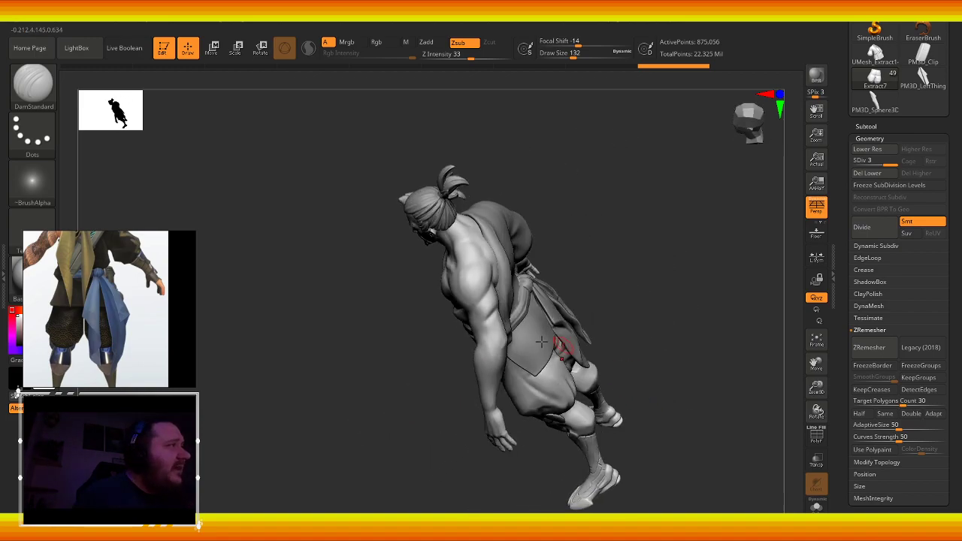
{"action": "mouse_move", "coordinate": [382, 378]}
{"action": "left_mouse_down"}
{"action": "mouse_move", "coordinate": [380, 365]}
{"action": "mouse_move", "coordinate": [354, 380]}
{"action": "mouse_move", "coordinate": [370, 376]}
{"action": "mouse_move", "coordinate": [382, 393]}
{"action": "mouse_move", "coordinate": [371, 403]}
{"action": "mouse_move", "coordinate": [393, 389]}
{"action": "mouse_move", "coordinate": [376, 404]}
{"action": "mouse_move", "coordinate": [383, 411]}
{"action": "mouse_move", "coordinate": [396, 404]}
{"action": "left_mouse_up"}
{"action": "mouse_move", "coordinate": [644, 476]}
{"action": "left_mouse_down"}
{"action": "mouse_move", "coordinate": [591, 467]}
{"action": "mouse_move", "coordinate": [638, 479]}
{"action": "left_mouse_up"}
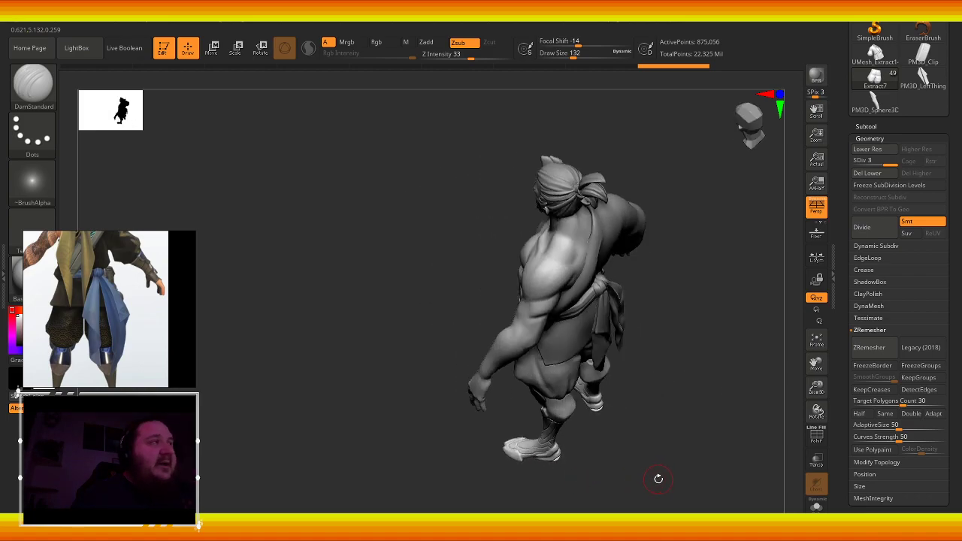
{"action": "mouse_move", "coordinate": [482, 433]}
{"action": "left_mouse_down"}
{"action": "mouse_move", "coordinate": [419, 413]}
{"action": "mouse_move", "coordinate": [401, 378]}
{"action": "mouse_move", "coordinate": [389, 376]}
{"action": "mouse_move", "coordinate": [399, 349]}
{"action": "mouse_move", "coordinate": [419, 402]}
{"action": "mouse_move", "coordinate": [433, 411]}
{"action": "mouse_move", "coordinate": [447, 388]}
{"action": "mouse_move", "coordinate": [446, 409]}
{"action": "mouse_move", "coordinate": [786, 454]}
{"action": "left_mouse_up"}
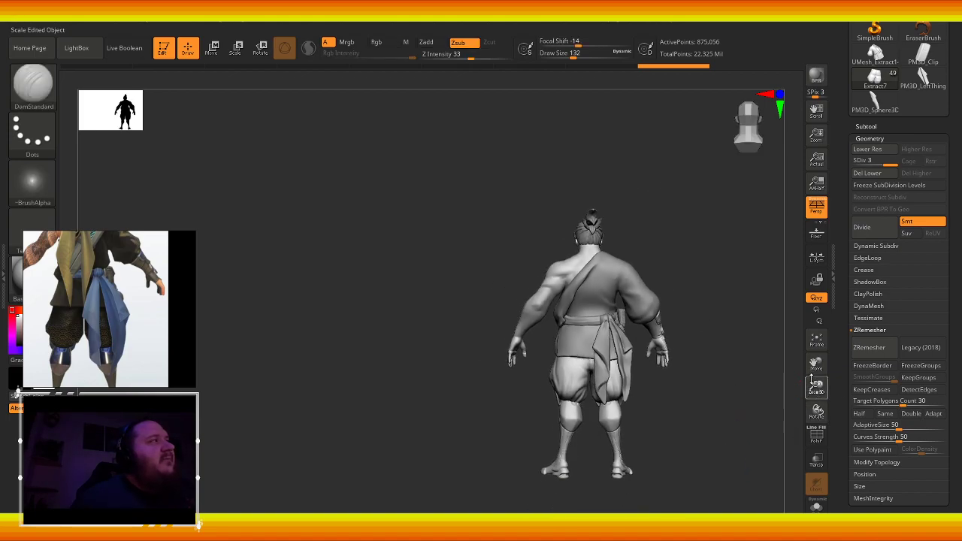
{"action": "mouse_move", "coordinate": [796, 395]}
{"action": "left_mouse_down"}
{"action": "mouse_move", "coordinate": [797, 348]}
{"action": "mouse_move", "coordinate": [443, 219]}
{"action": "mouse_move", "coordinate": [462, 263]}
{"action": "mouse_move", "coordinate": [521, 214]}
{"action": "mouse_move", "coordinate": [524, 230]}
{"action": "left_mouse_up"}
{"action": "mouse_move", "coordinate": [483, 195]}
{"action": "left_mouse_down"}
{"action": "mouse_move", "coordinate": [490, 214]}
{"action": "mouse_move", "coordinate": [476, 172]}
{"action": "mouse_move", "coordinate": [505, 219]}
{"action": "mouse_move", "coordinate": [438, 275]}
{"action": "mouse_move", "coordinate": [501, 271]}
{"action": "mouse_move", "coordinate": [447, 233]}
{"action": "left_mouse_up"}
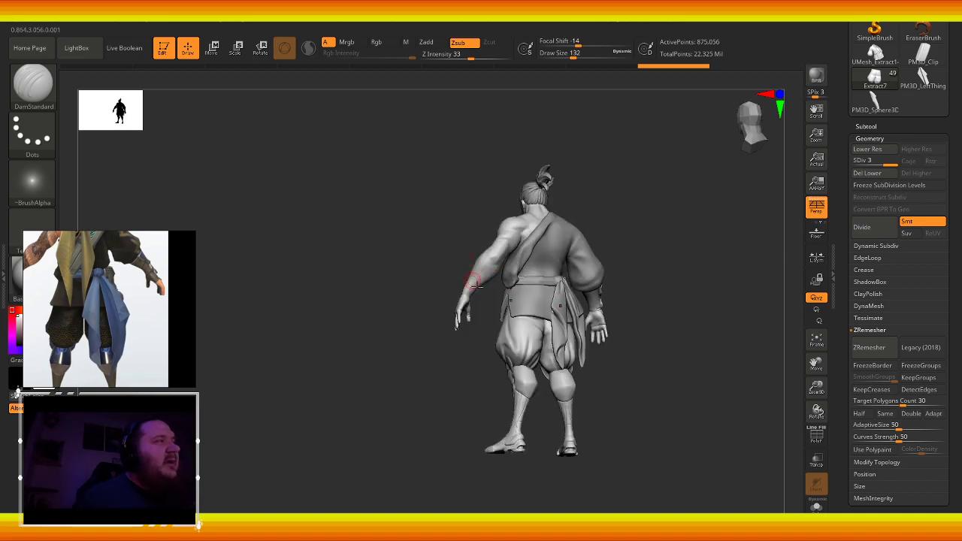
{"action": "mouse_move", "coordinate": [476, 408]}
{"action": "left_mouse_down"}
{"action": "mouse_move", "coordinate": [502, 413]}
{"action": "mouse_move", "coordinate": [487, 396]}
{"action": "mouse_move", "coordinate": [486, 407]}
{"action": "mouse_move", "coordinate": [557, 398]}
{"action": "left_mouse_up"}
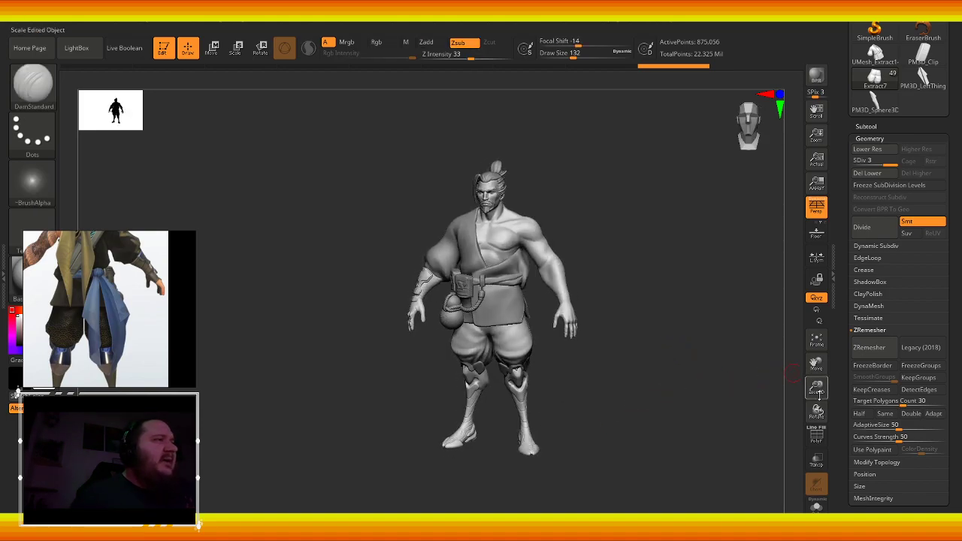
{"action": "mouse_move", "coordinate": [816, 387]}
{"action": "left_mouse_down"}
{"action": "mouse_move", "coordinate": [818, 375]}
{"action": "mouse_move", "coordinate": [836, 400]}
{"action": "left_mouse_up"}
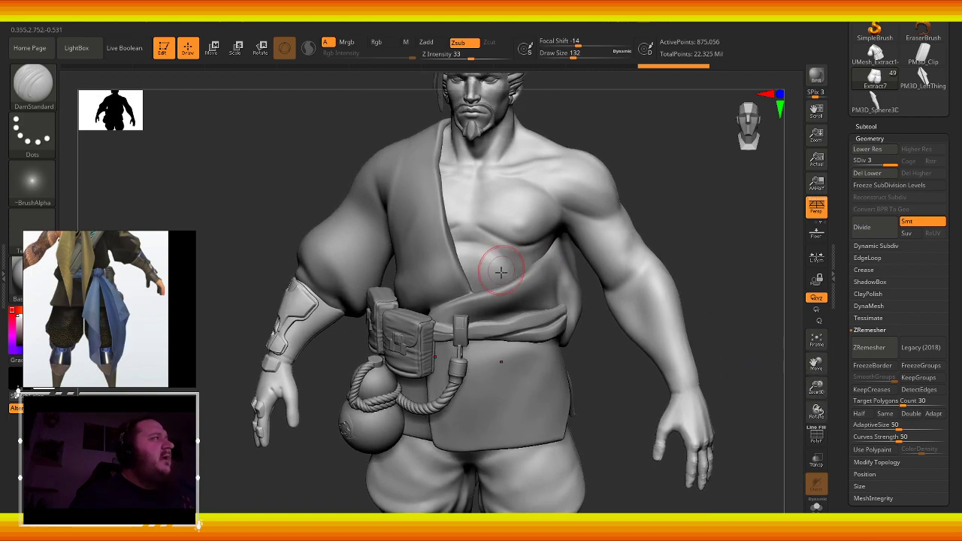
- Select the Hanzo body subtool and switch to Smooth for the chest
{"action": "left_click", "coordinate": [467, 260], "text": "alt"}
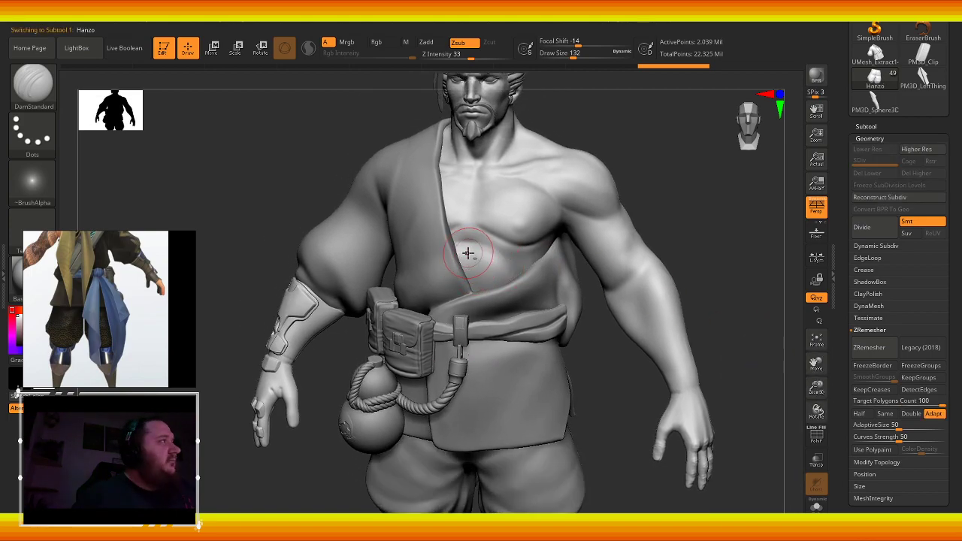
{"action": "key", "text": "shift"}
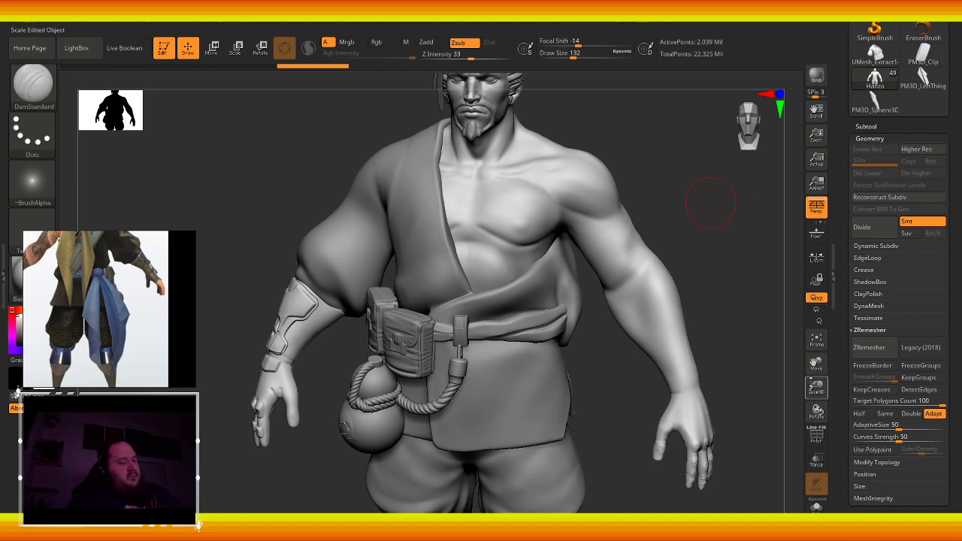
{"action": "left_click_drag", "start_coordinate": [816, 387], "coordinate": [713, 421]}
{"action": "left_click_drag", "start_coordinate": [613, 464], "coordinate": [595, 468]}
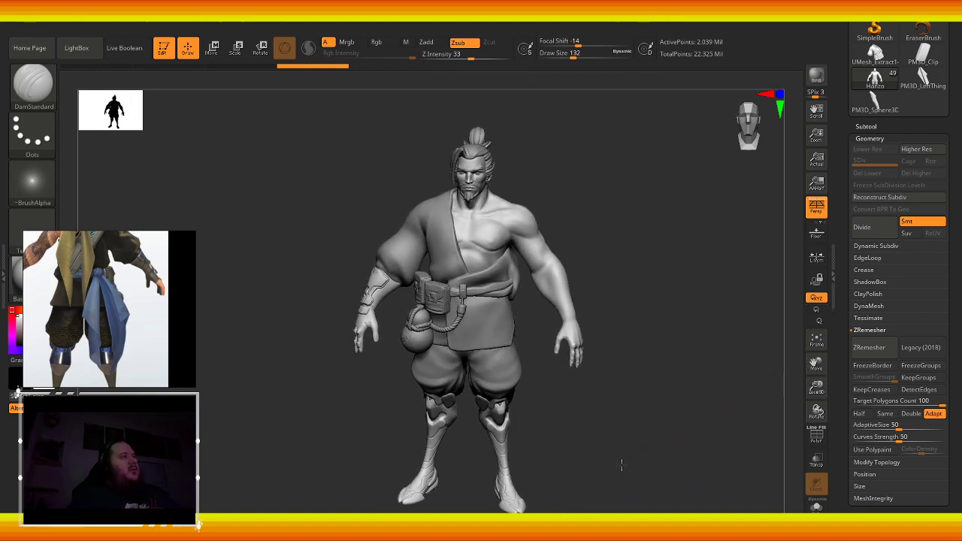
{"action": "mouse_move", "coordinate": [318, 489]}
{"action": "left_mouse_down"}
{"action": "mouse_move", "coordinate": [629, 439]}
{"action": "mouse_move", "coordinate": [584, 429]}
{"action": "mouse_move", "coordinate": [601, 477]}
{"action": "left_mouse_up"}
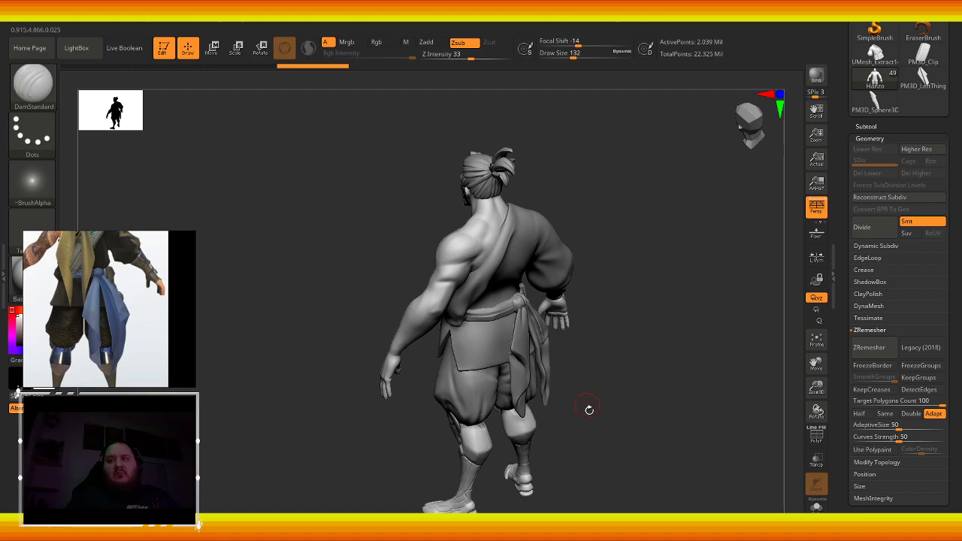
{"action": "left_click_drag", "start_coordinate": [560, 468], "coordinate": [602, 457], "text": "shift"}
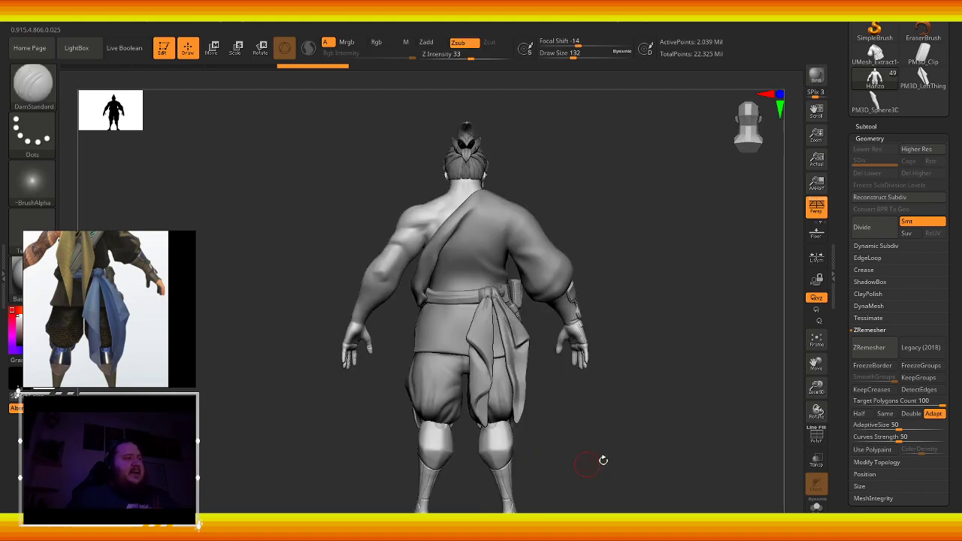
{"action": "key", "text": "shift"}
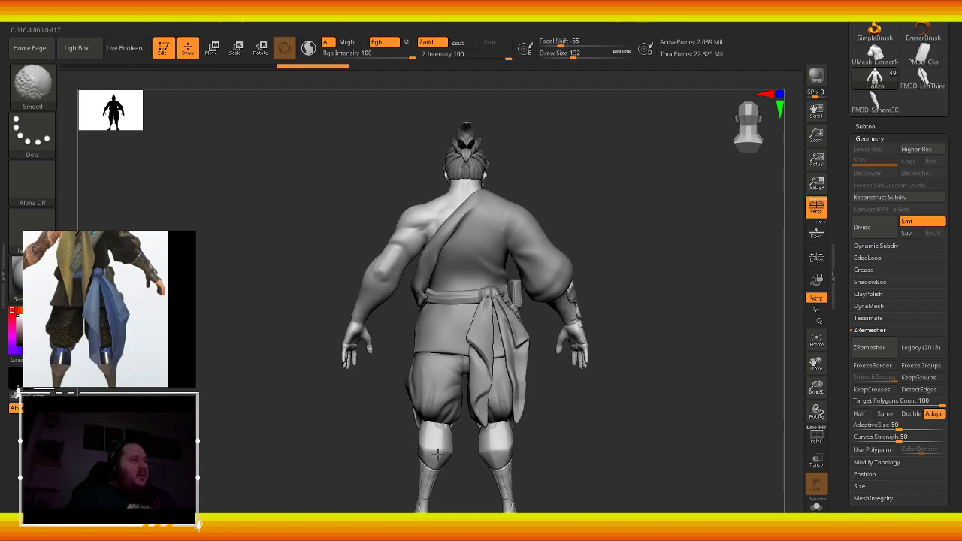
{"action": "right_click_drag", "start_coordinate": [476, 461], "coordinate": [494, 457]}
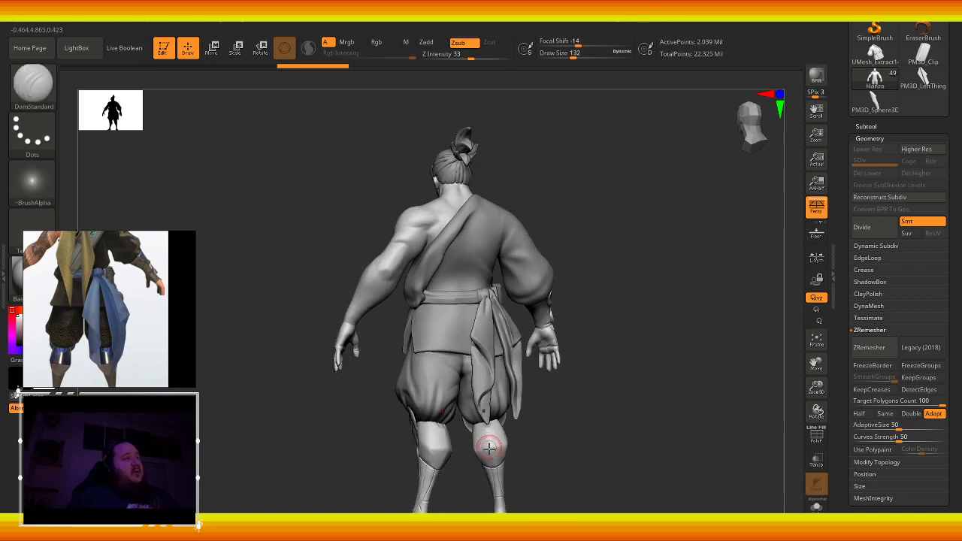
- Select Leg4, smooth the back of the left knee, then review the full figure
{"action": "left_click", "coordinate": [481, 449], "text": "alt"}
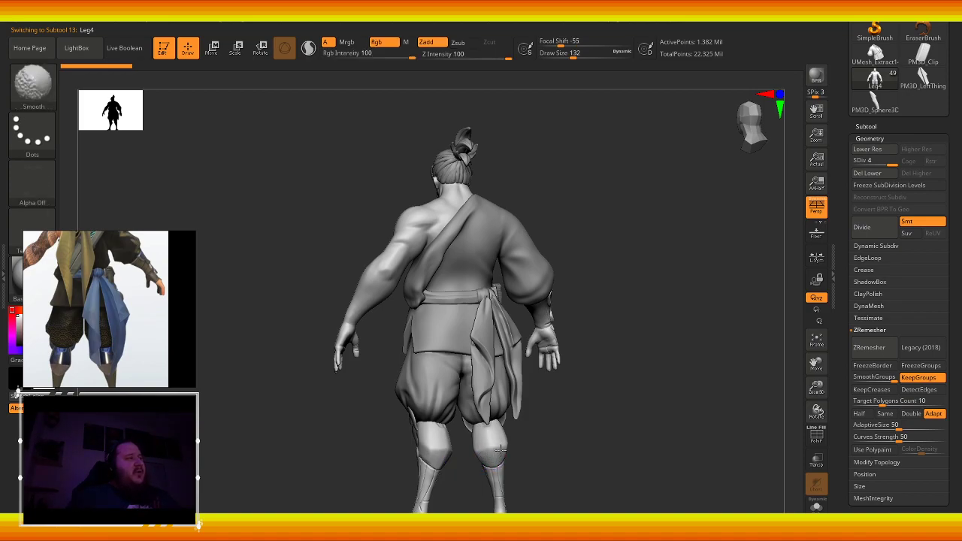
{"action": "mouse_move", "coordinate": [496, 451]}
{"action": "right_mouse_down"}
{"action": "mouse_move", "coordinate": [522, 468]}
{"action": "mouse_move", "coordinate": [490, 442]}
{"action": "right_mouse_up"}
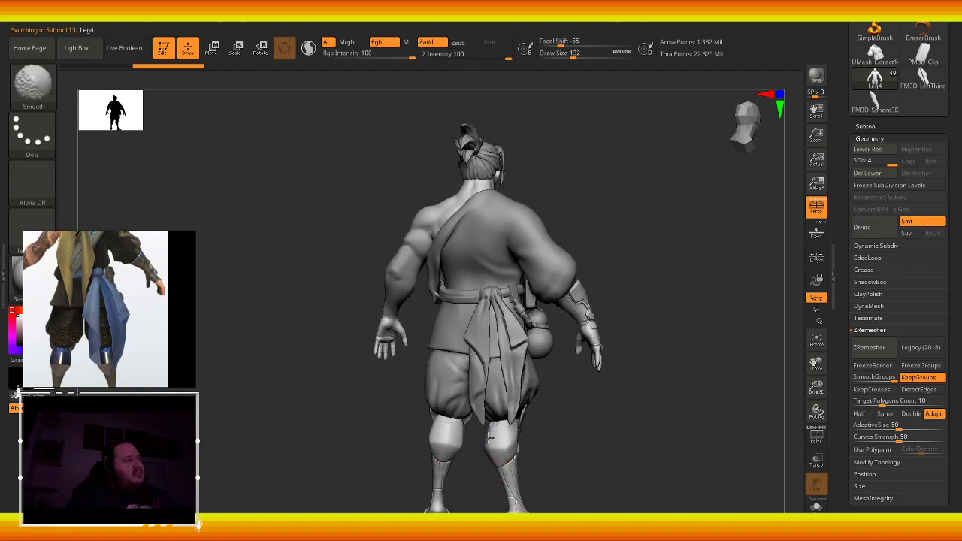
{"action": "mouse_move", "coordinate": [460, 441]}
{"action": "left_mouse_down", "text": "shift"}
{"action": "mouse_move", "coordinate": [442, 436]}
{"action": "mouse_move", "coordinate": [435, 454]}
{"action": "left_mouse_up", "text": "shift"}
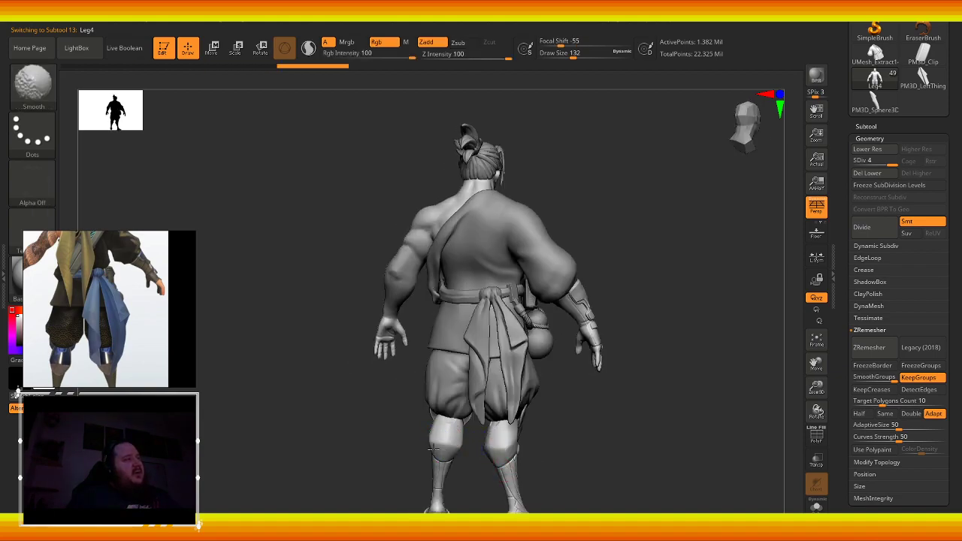
{"action": "mouse_move", "coordinate": [434, 450]}
{"action": "right_mouse_down"}
{"action": "mouse_move", "coordinate": [436, 412]}
{"action": "mouse_move", "coordinate": [379, 427]}
{"action": "mouse_move", "coordinate": [586, 386]}
{"action": "right_mouse_up"}
{"action": "mouse_move", "coordinate": [817, 387]}
{"action": "left_mouse_down"}
{"action": "mouse_move", "coordinate": [817, 412]}
{"action": "mouse_move", "coordinate": [780, 399]}
{"action": "left_mouse_up"}
{"action": "mouse_move", "coordinate": [779, 399]}
{"action": "right_mouse_down"}
{"action": "mouse_move", "coordinate": [658, 456]}
{"action": "mouse_move", "coordinate": [608, 450]}
{"action": "mouse_move", "coordinate": [669, 462]}
{"action": "right_mouse_up"}
{"action": "left_click_drag", "start_coordinate": [818, 387], "coordinate": [796, 410]}
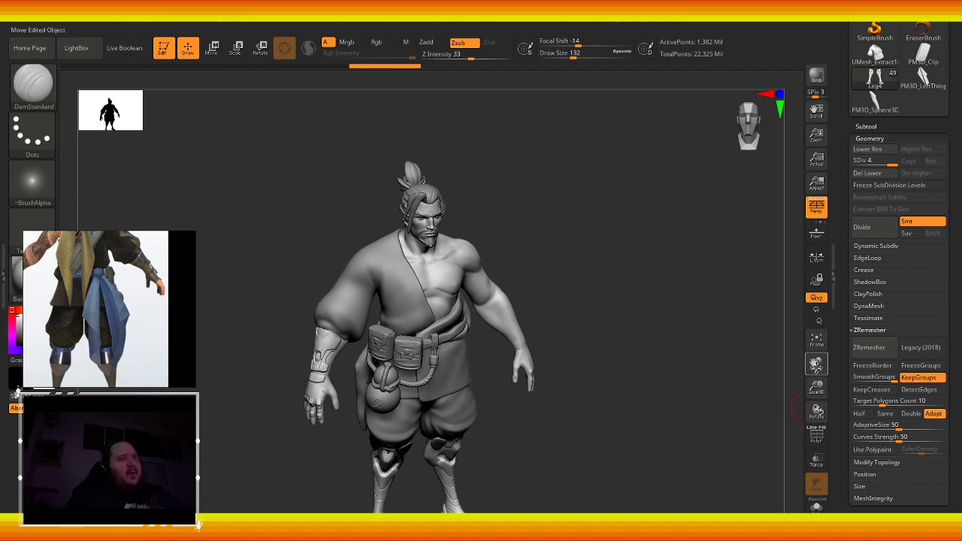
{"action": "left_click_drag", "start_coordinate": [816, 363], "coordinate": [825, 318]}
{"action": "mouse_move", "coordinate": [739, 408]}
{"action": "left_mouse_down"}
{"action": "mouse_move", "coordinate": [669, 449]}
{"action": "mouse_move", "coordinate": [724, 440]}
{"action": "left_mouse_up"}
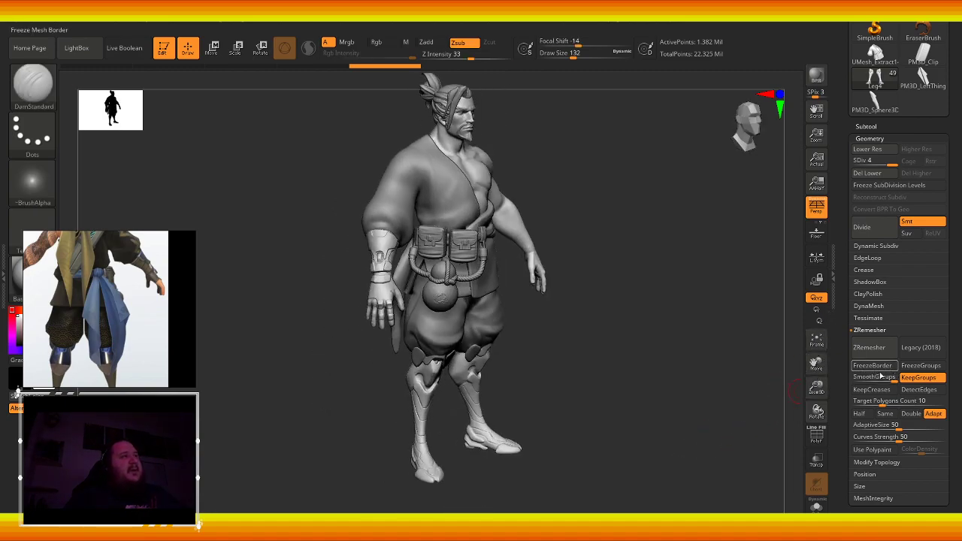
{"action": "left_click_drag", "start_coordinate": [817, 364], "coordinate": [816, 385]}
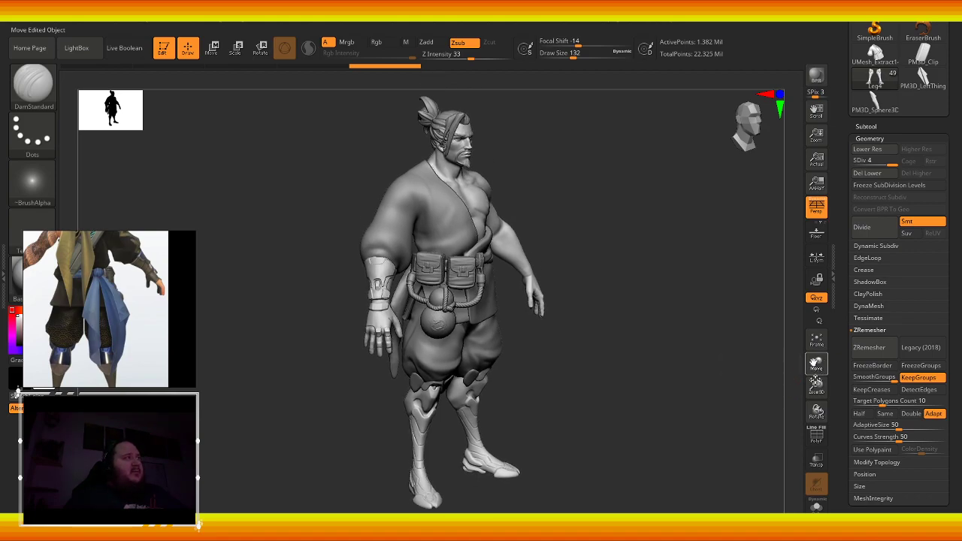
{"action": "left_click_drag", "start_coordinate": [747, 409], "coordinate": [747, 430]}
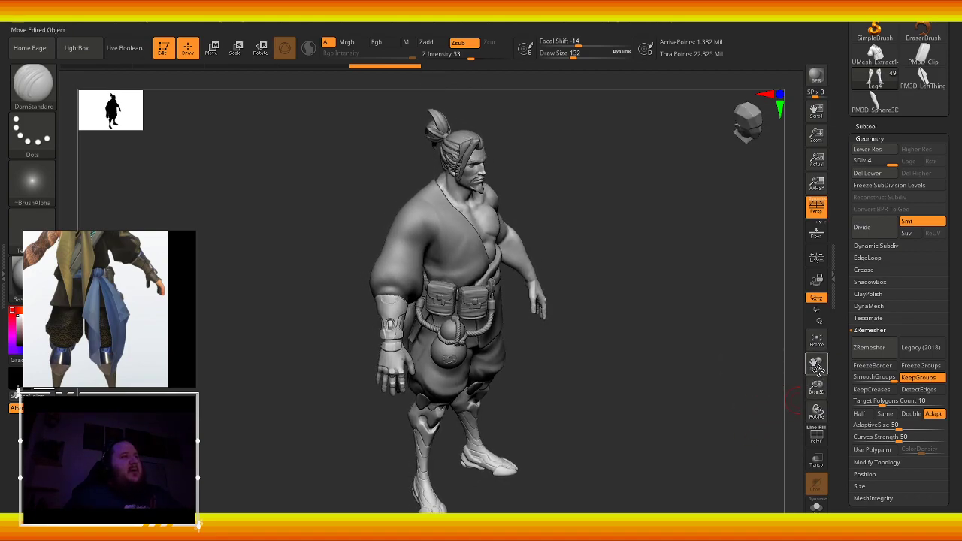
{"action": "left_click_drag", "start_coordinate": [817, 375], "coordinate": [816, 360]}
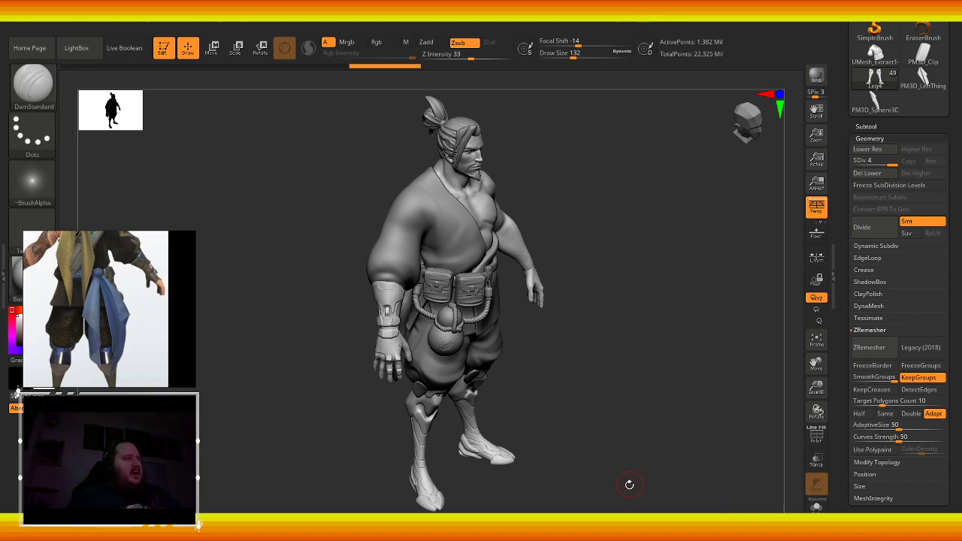
{"action": "mouse_move", "coordinate": [629, 485]}
{"action": "left_mouse_down"}
{"action": "mouse_move", "coordinate": [653, 461]}
{"action": "mouse_move", "coordinate": [612, 477]}
{"action": "mouse_move", "coordinate": [593, 456]}
{"action": "mouse_move", "coordinate": [618, 446]}
{"action": "mouse_move", "coordinate": [599, 443]}
{"action": "mouse_move", "coordinate": [624, 439]}
{"action": "mouse_move", "coordinate": [622, 450]}
{"action": "mouse_move", "coordinate": [634, 451]}
{"action": "left_mouse_up"}
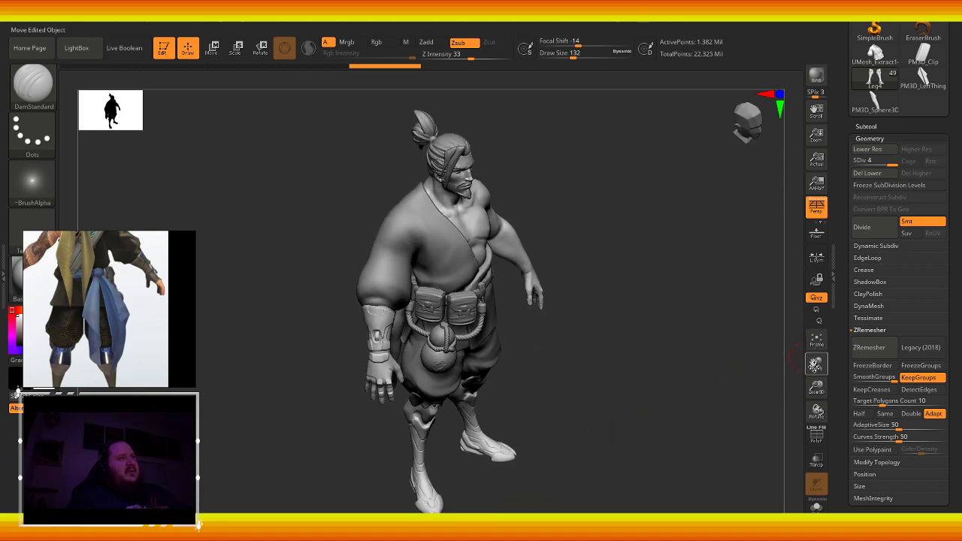
{"action": "mouse_move", "coordinate": [816, 376]}
{"action": "left_mouse_down"}
{"action": "mouse_move", "coordinate": [815, 363]}
{"action": "mouse_move", "coordinate": [793, 396]}
{"action": "left_mouse_up"}
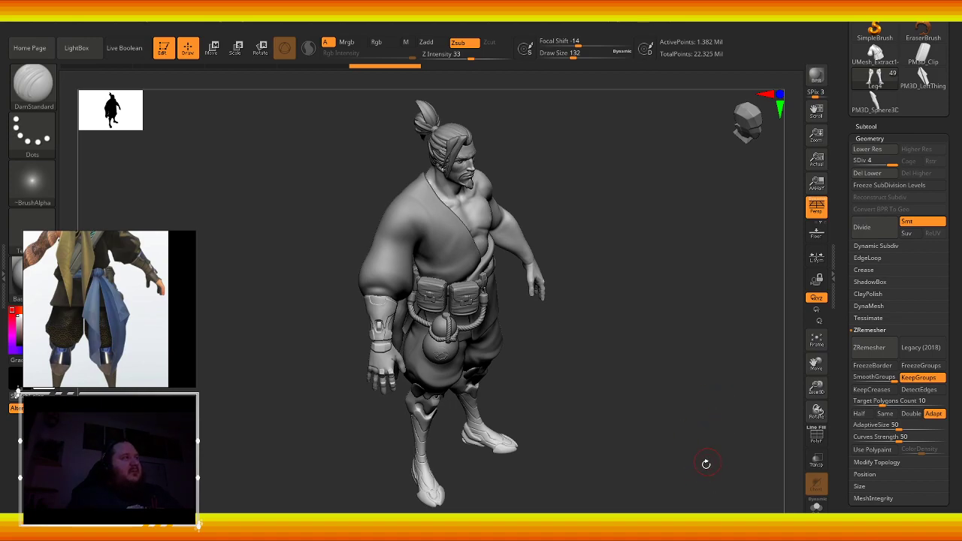
{"action": "mouse_move", "coordinate": [675, 478]}
{"action": "left_mouse_down"}
{"action": "mouse_move", "coordinate": [623, 451]}
{"action": "mouse_move", "coordinate": [639, 451]}
{"action": "mouse_move", "coordinate": [640, 441]}
{"action": "mouse_move", "coordinate": [610, 449]}
{"action": "mouse_move", "coordinate": [687, 408]}
{"action": "left_mouse_up"}
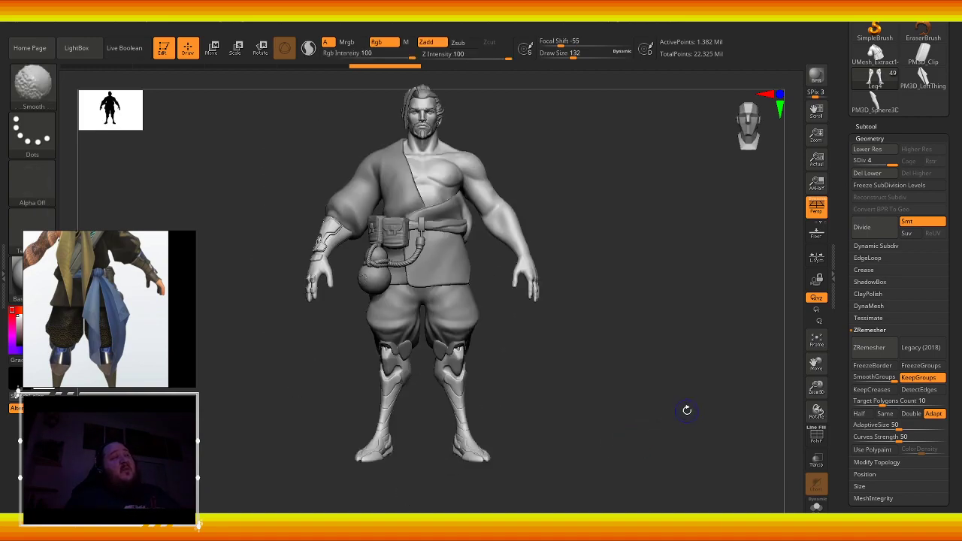
- Orbit to the back, select the UMesh_Extract15_01 pants subtool, and choose the Move brush
{"action": "mouse_move", "coordinate": [646, 433]}
{"action": "left_mouse_down"}
{"action": "mouse_move", "coordinate": [576, 419]}
{"action": "mouse_move", "coordinate": [618, 414]}
{"action": "mouse_move", "coordinate": [599, 399]}
{"action": "left_mouse_up"}
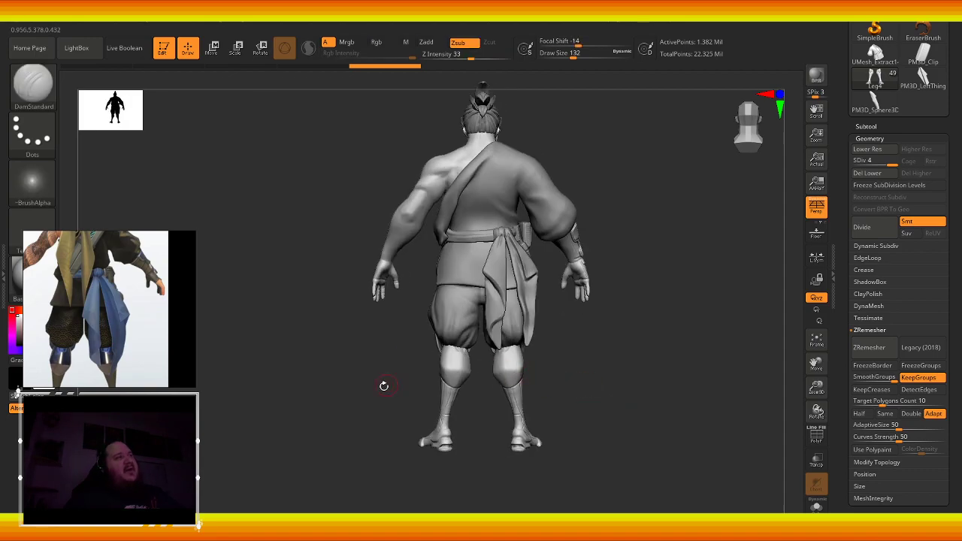
{"action": "mouse_move", "coordinate": [383, 386]}
{"action": "left_mouse_down"}
{"action": "mouse_move", "coordinate": [398, 392]}
{"action": "mouse_move", "coordinate": [367, 359]}
{"action": "left_mouse_up"}
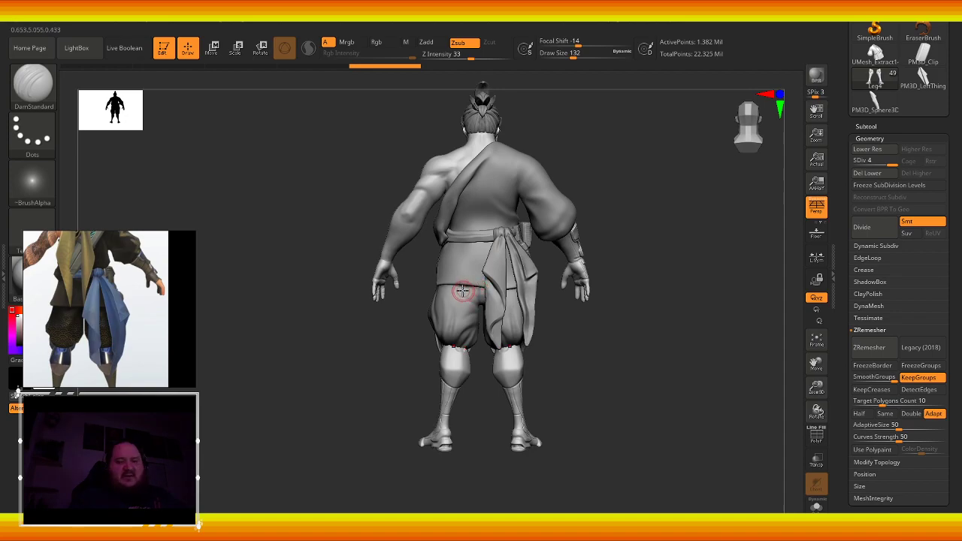
{"action": "left_click", "coordinate": [456, 275], "text": "alt"}
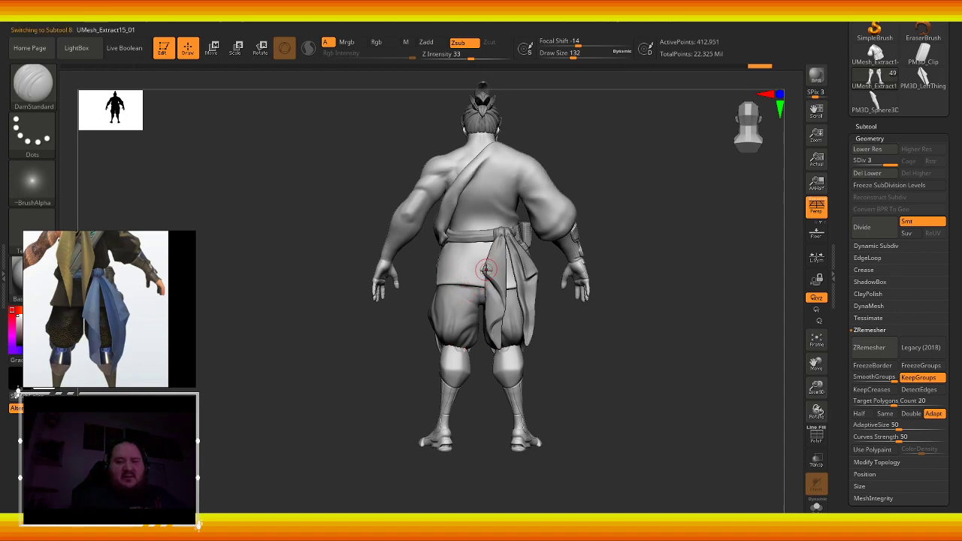
{"action": "key", "text": "b"}
{"action": "key", "text": "m"}
{"action": "key", "text": "v"}
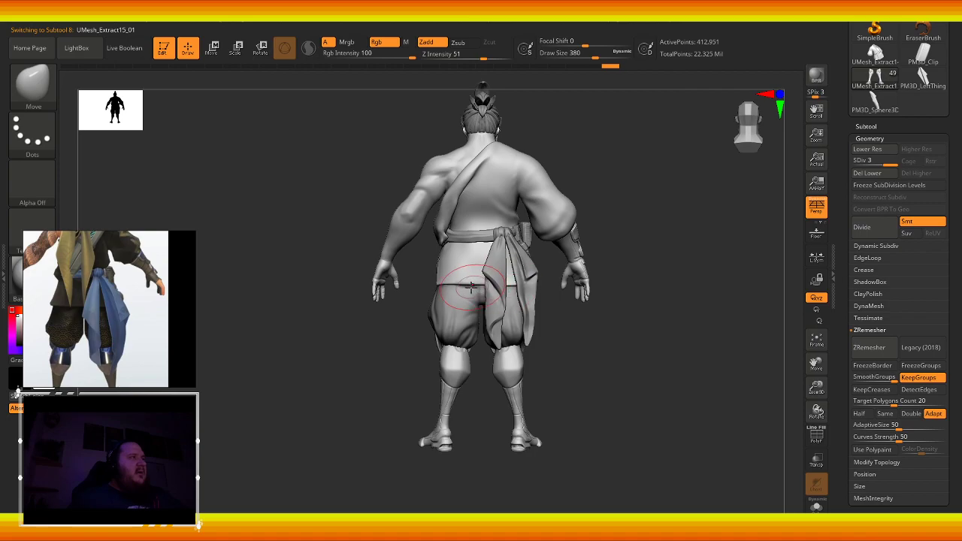
- Orbit around the warrior and select the back belt drape subtool, PM3D_Sphere3D2_1
{"action": "mouse_move", "coordinate": [460, 287]}
{"action": "right_mouse_down"}
{"action": "mouse_move", "coordinate": [440, 284]}
{"action": "mouse_move", "coordinate": [415, 248]}
{"action": "right_mouse_up"}
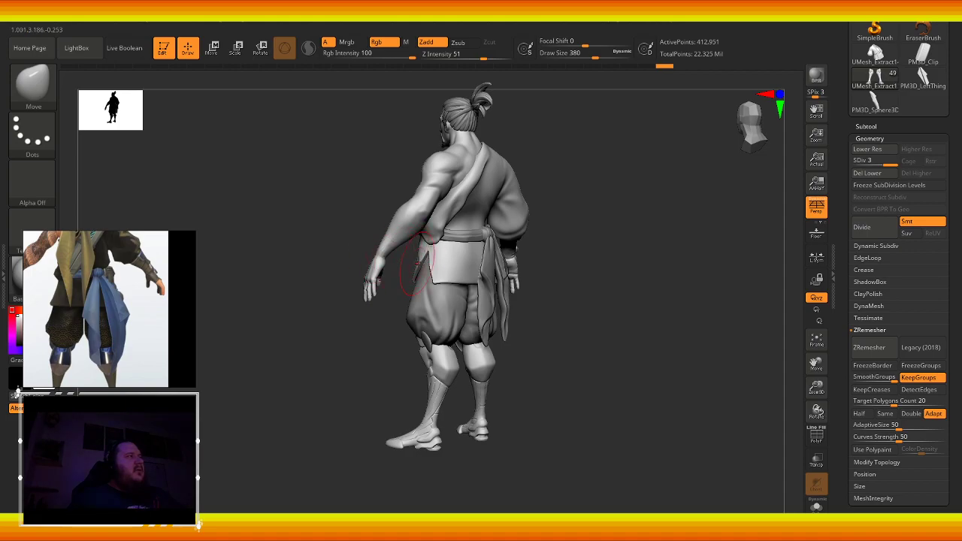
{"action": "right_click_drag", "start_coordinate": [415, 265], "coordinate": [416, 253]}
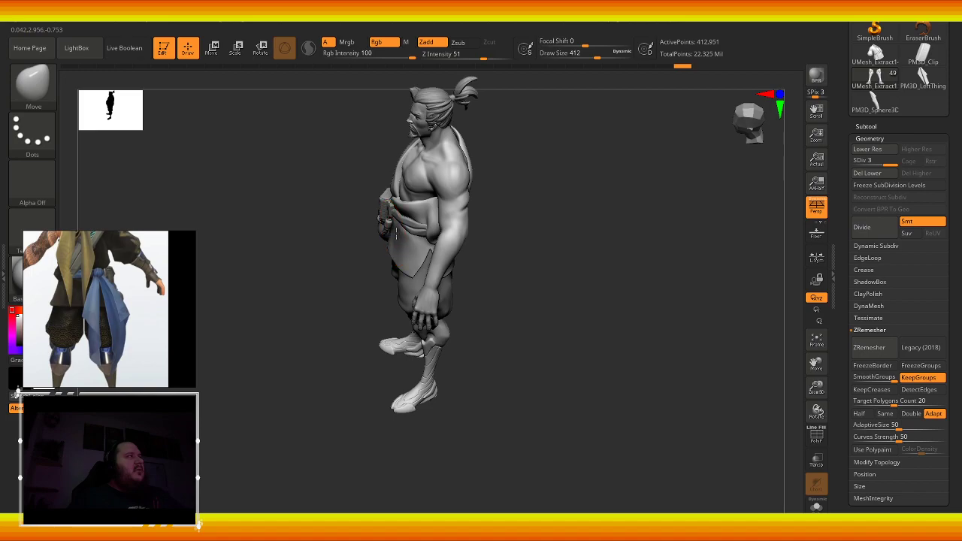
{"action": "mouse_move", "coordinate": [349, 283]}
{"action": "left_mouse_down"}
{"action": "mouse_move", "coordinate": [396, 253]}
{"action": "mouse_move", "coordinate": [387, 254]}
{"action": "left_mouse_up"}
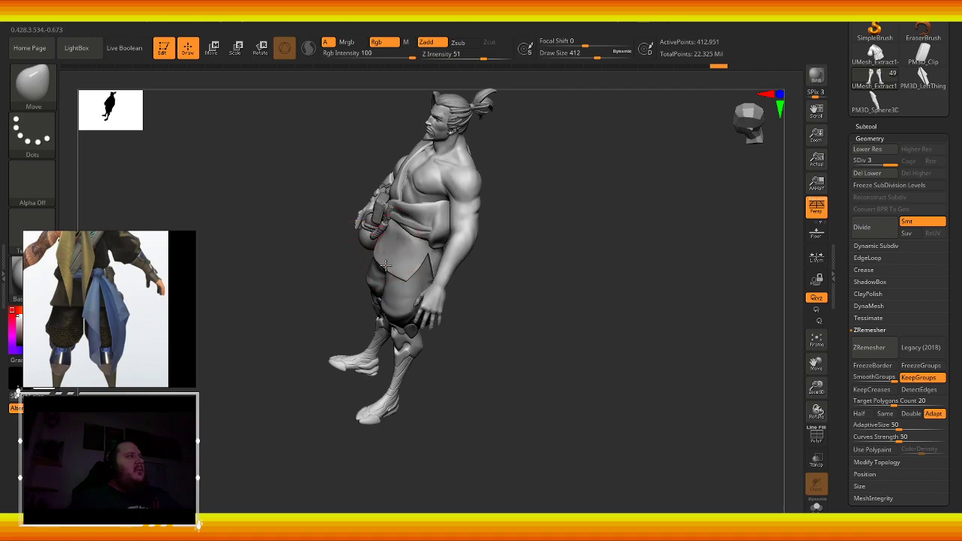
{"action": "mouse_move", "coordinate": [340, 267]}
{"action": "left_mouse_down"}
{"action": "mouse_move", "coordinate": [399, 364]}
{"action": "mouse_move", "coordinate": [466, 421]}
{"action": "mouse_move", "coordinate": [387, 384]}
{"action": "mouse_move", "coordinate": [248, 423]}
{"action": "mouse_move", "coordinate": [242, 446]}
{"action": "left_mouse_up"}
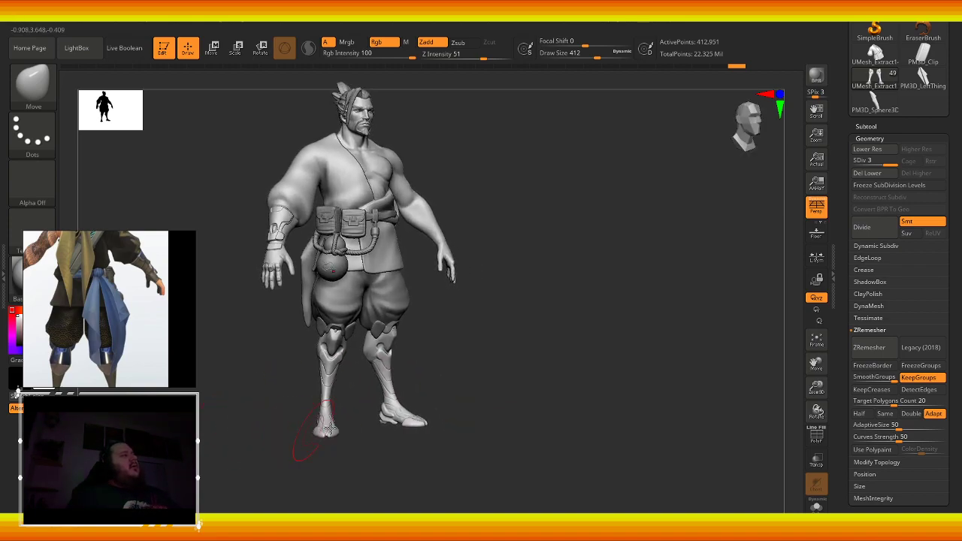
{"action": "mouse_move", "coordinate": [816, 364]}
{"action": "left_mouse_down"}
{"action": "mouse_move", "coordinate": [669, 458]}
{"action": "mouse_move", "coordinate": [717, 500]}
{"action": "left_mouse_up"}
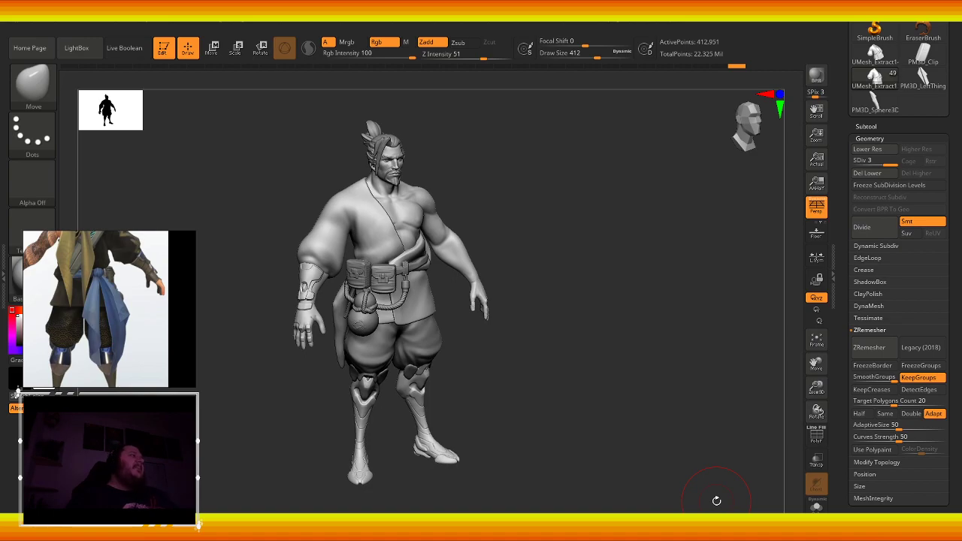
{"action": "mouse_move", "coordinate": [524, 419]}
{"action": "left_mouse_down"}
{"action": "mouse_move", "coordinate": [563, 410]}
{"action": "mouse_move", "coordinate": [566, 439]}
{"action": "left_mouse_up"}
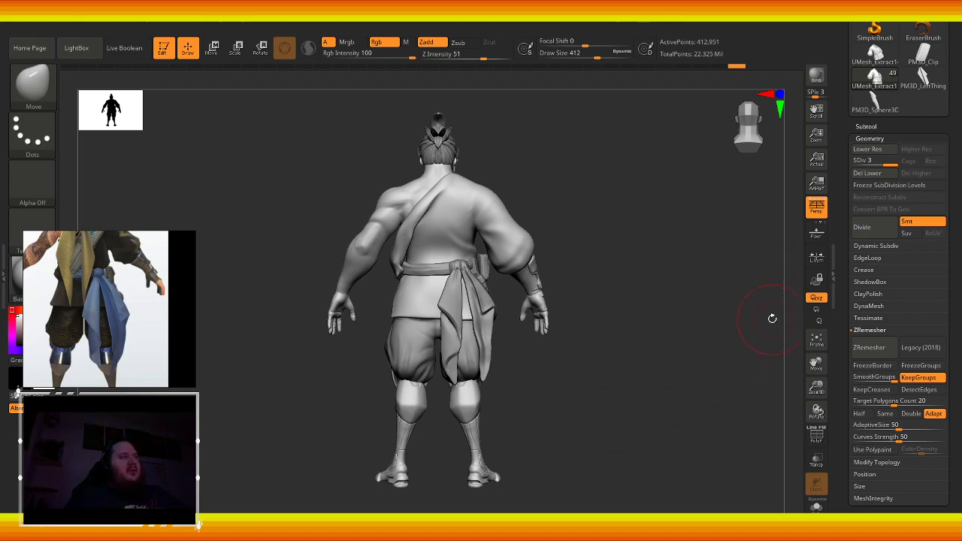
{"action": "left_click", "coordinate": [486, 314], "text": "alt"}
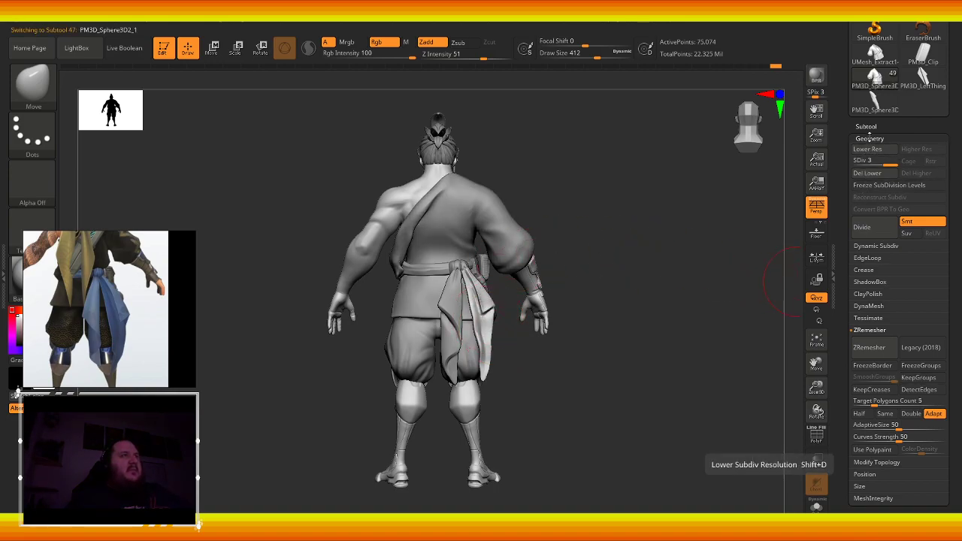
- Duplicate the back belt drape and move the copy up to the shoulders
{"action": "left_click", "coordinate": [869, 138]}
{"action": "left_click", "coordinate": [866, 126]}
{"action": "left_click", "coordinate": [870, 371]}
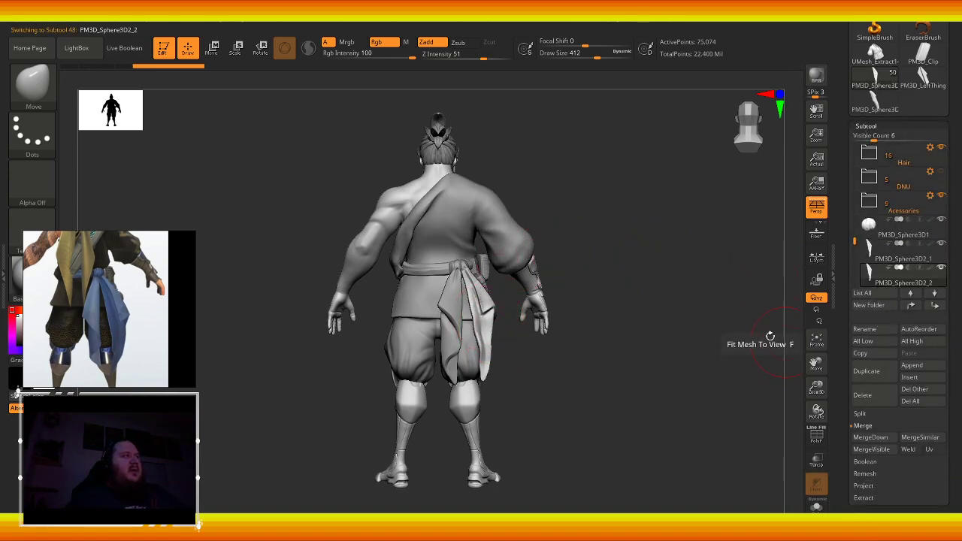
{"action": "left_click", "coordinate": [213, 48]}
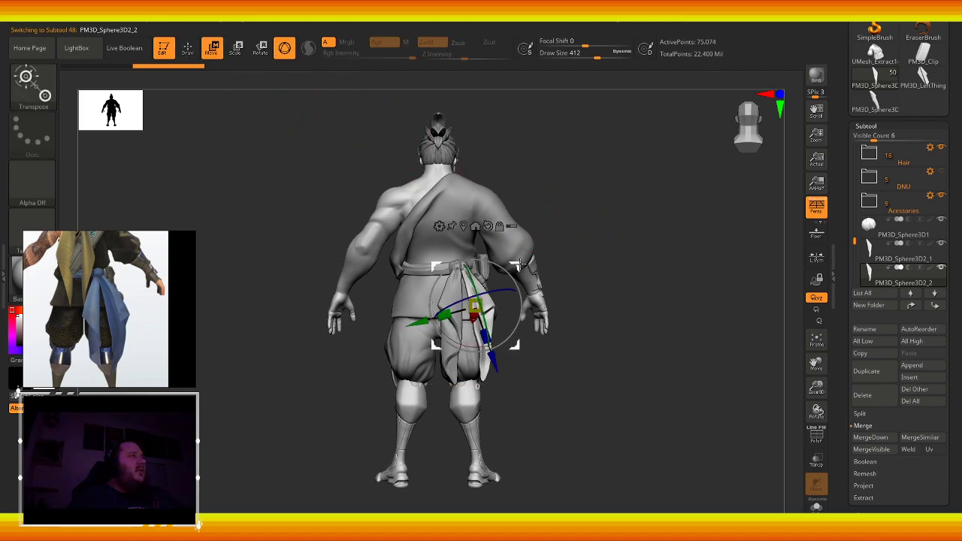
{"action": "mouse_move", "coordinate": [475, 306]}
{"action": "left_mouse_down"}
{"action": "mouse_move", "coordinate": [443, 192]}
{"action": "mouse_move", "coordinate": [571, 186]}
{"action": "left_mouse_up"}
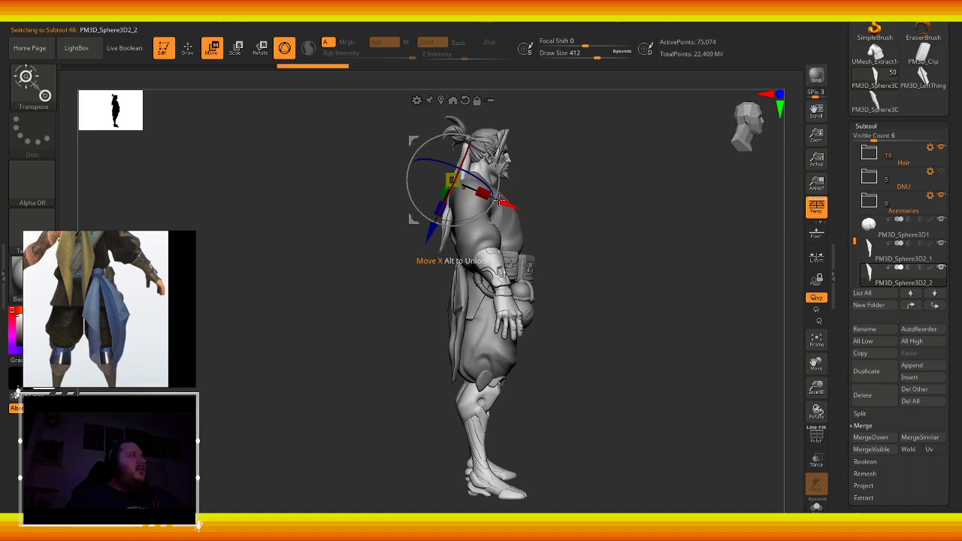
- Tilt, scale, rotate and nudge the drape copy into a strap across the upper back
{"action": "mouse_move", "coordinate": [498, 185]}
{"action": "left_mouse_down"}
{"action": "mouse_move", "coordinate": [488, 138]}
{"action": "mouse_move", "coordinate": [445, 192]}
{"action": "left_mouse_up"}
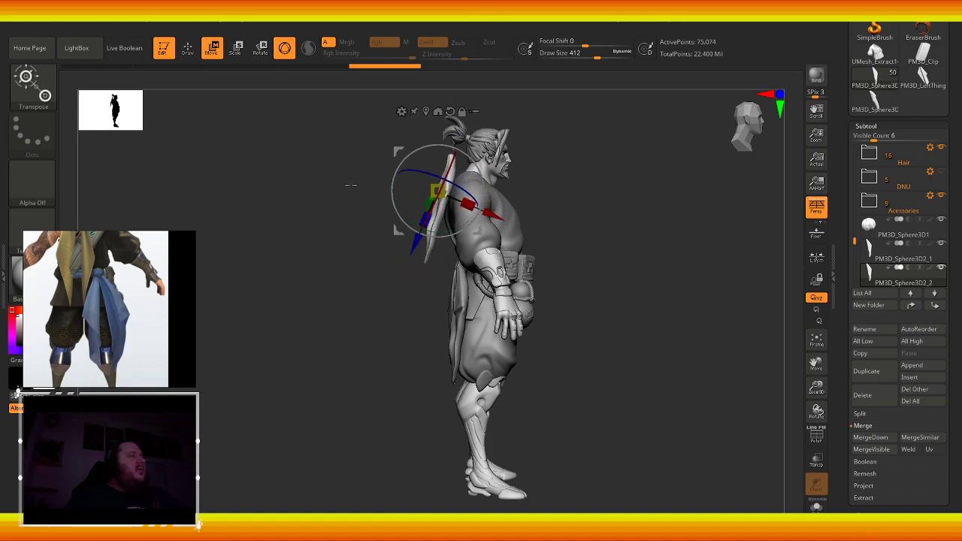
{"action": "left_click_drag", "start_coordinate": [375, 201], "coordinate": [451, 223]}
{"action": "mouse_move", "coordinate": [477, 160]}
{"action": "left_mouse_down"}
{"action": "mouse_move", "coordinate": [498, 179]}
{"action": "mouse_move", "coordinate": [333, 155]}
{"action": "left_mouse_up"}
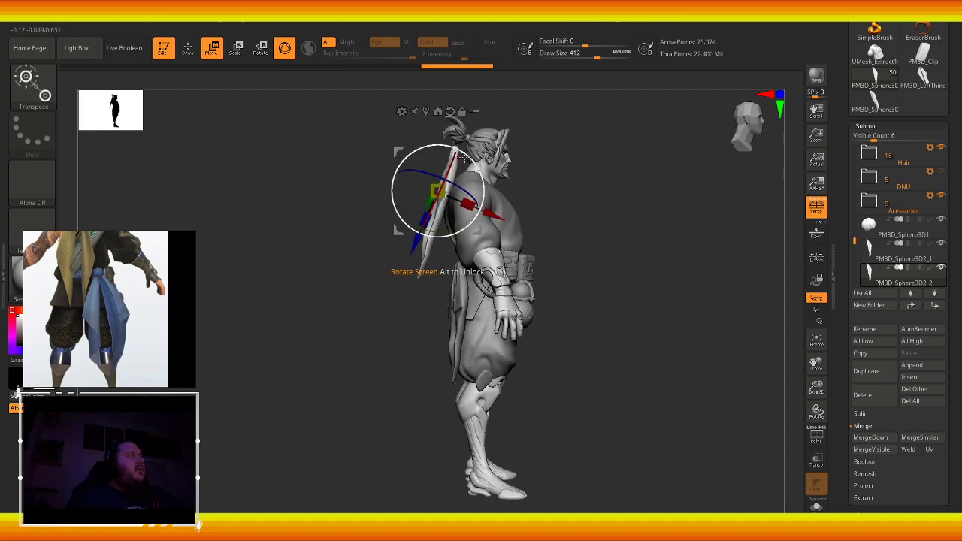
{"action": "left_click_drag", "start_coordinate": [465, 156], "coordinate": [471, 163]}
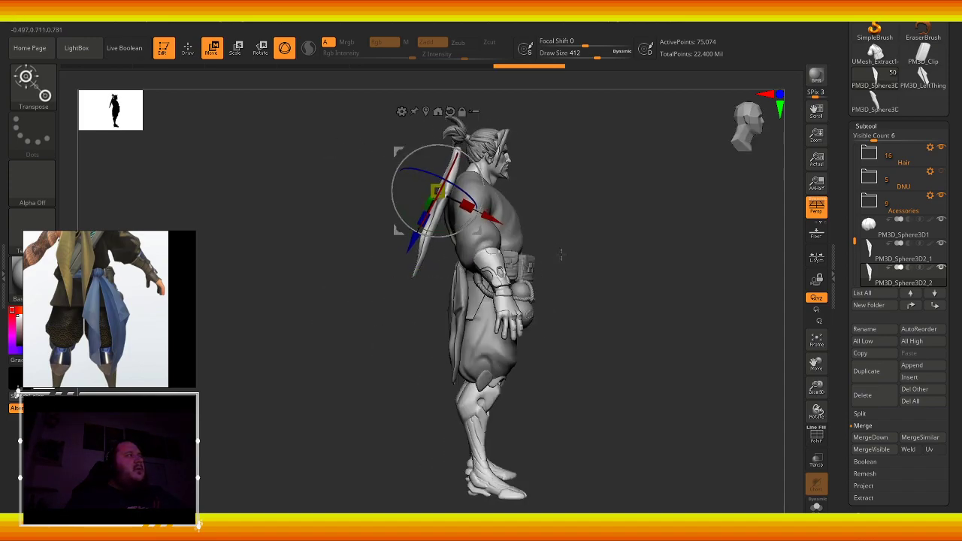
{"action": "right_click_drag", "start_coordinate": [561, 256], "coordinate": [623, 302], "text": "alt"}
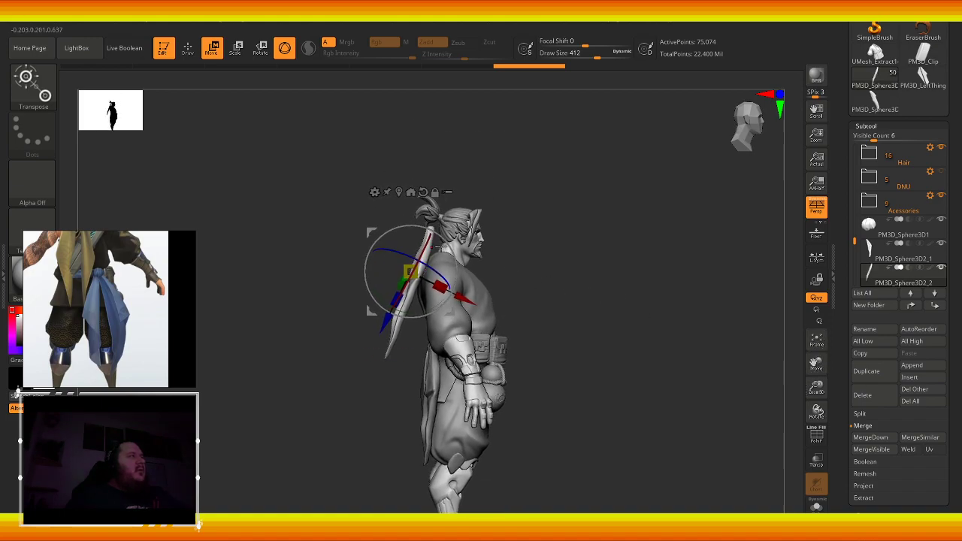
{"action": "left_click_drag", "start_coordinate": [408, 272], "coordinate": [415, 262]}
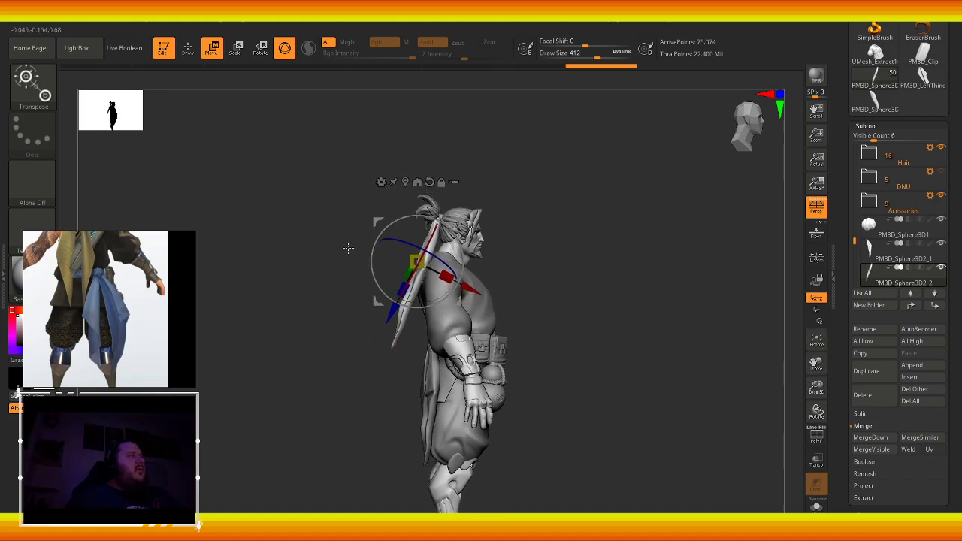
{"action": "left_click_drag", "start_coordinate": [294, 303], "coordinate": [376, 304]}
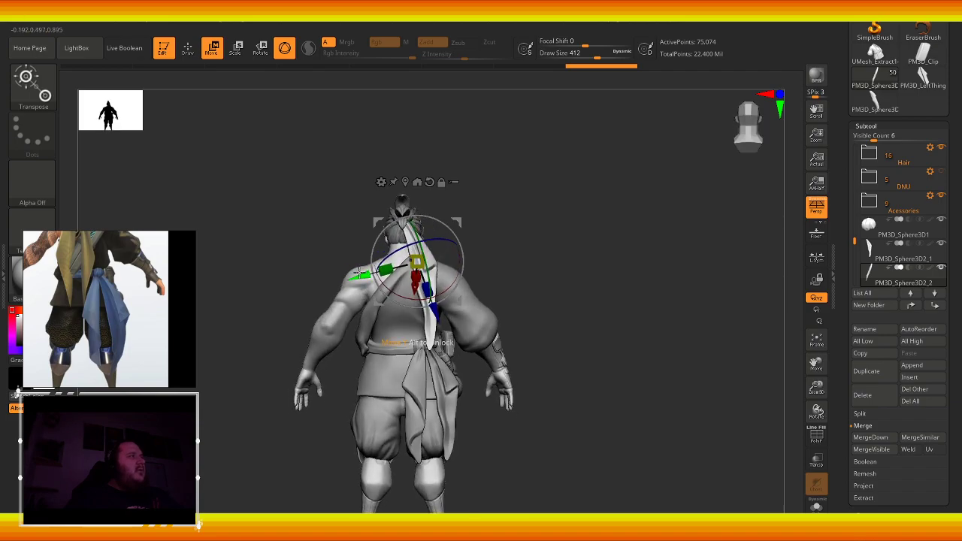
- Mirror the strap copy across X with SubTool Master, merged into one subtool
{"action": "left_click", "coordinate": [644, 25]}
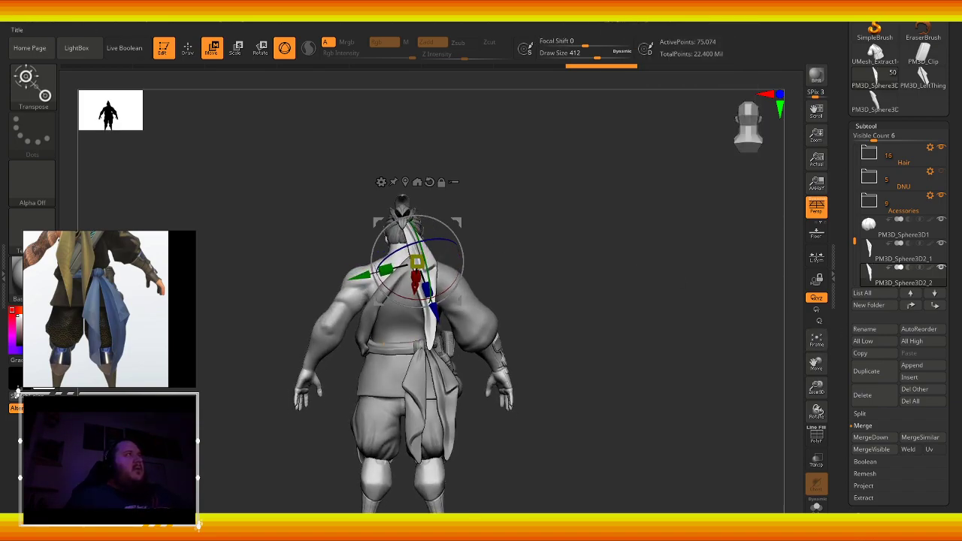
{"action": "left_click", "coordinate": [615, 26]}
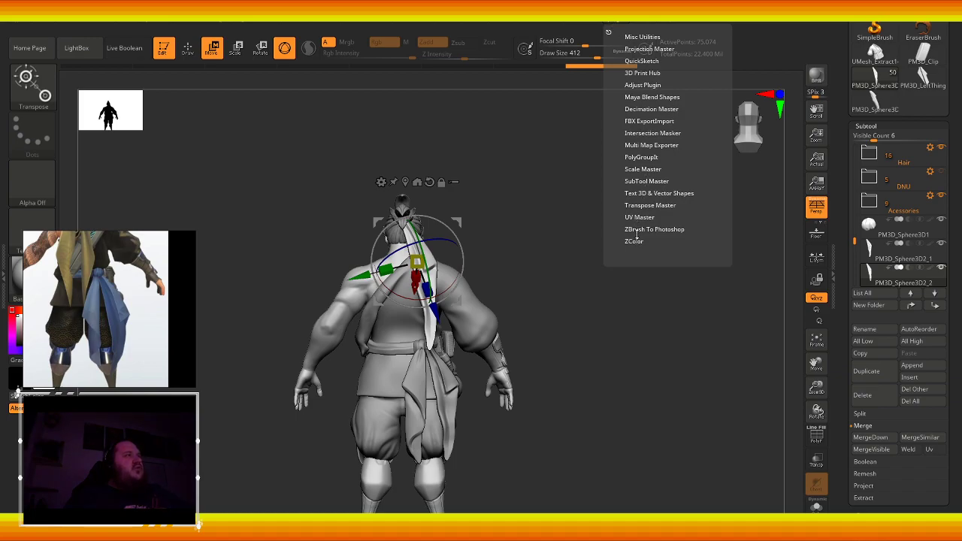
{"action": "left_click", "coordinate": [638, 207]}
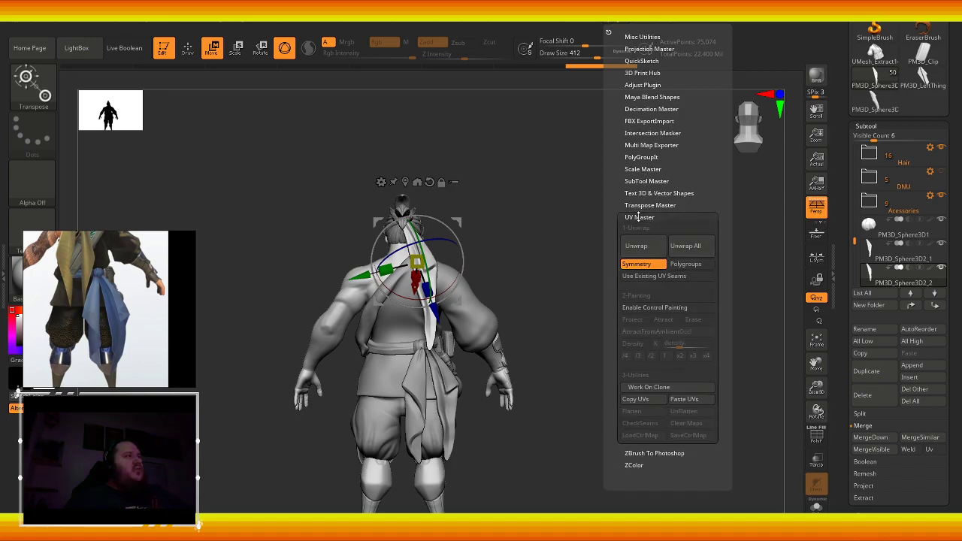
{"action": "left_click", "coordinate": [639, 207]}
{"action": "left_click", "coordinate": [639, 206]}
{"action": "left_click", "coordinate": [638, 206]}
{"action": "left_click", "coordinate": [637, 180]}
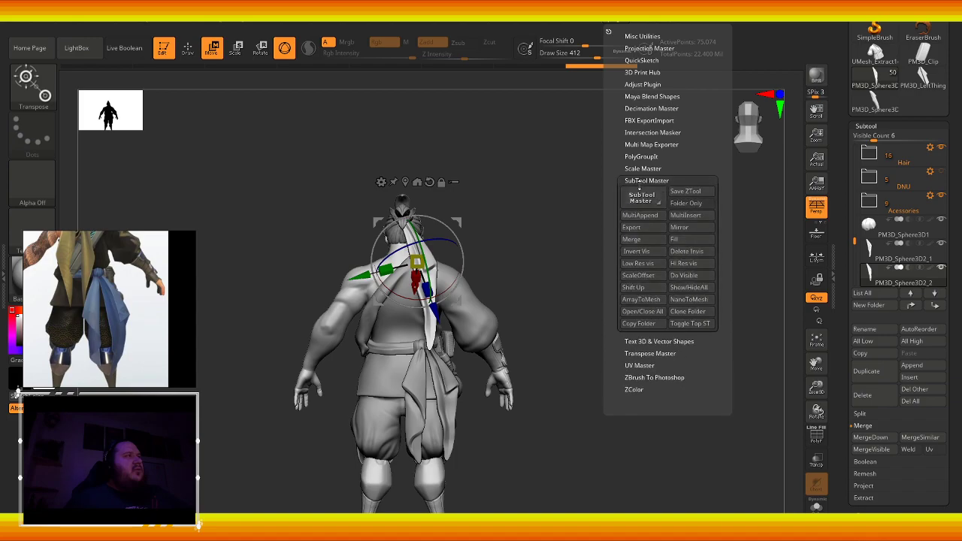
{"action": "left_click", "coordinate": [679, 228]}
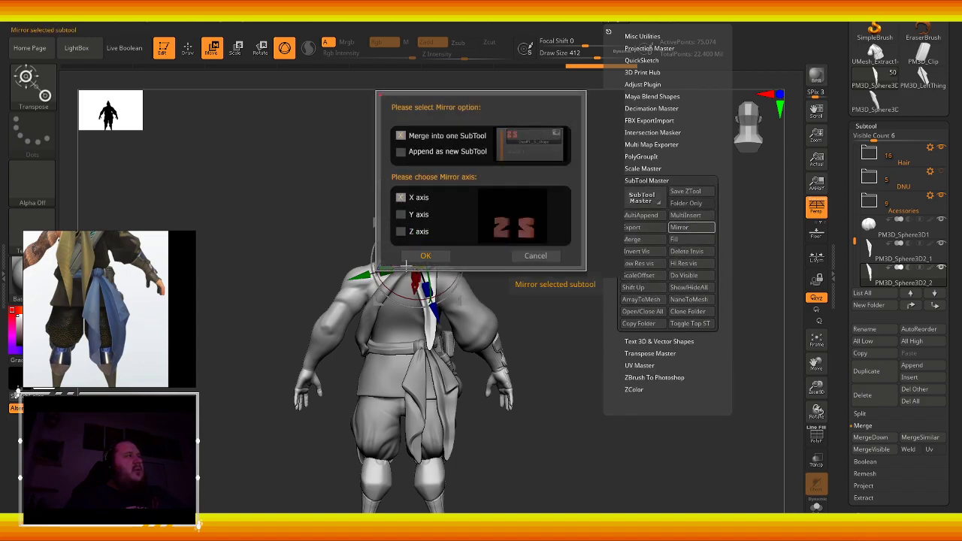
{"action": "left_click", "coordinate": [412, 257]}
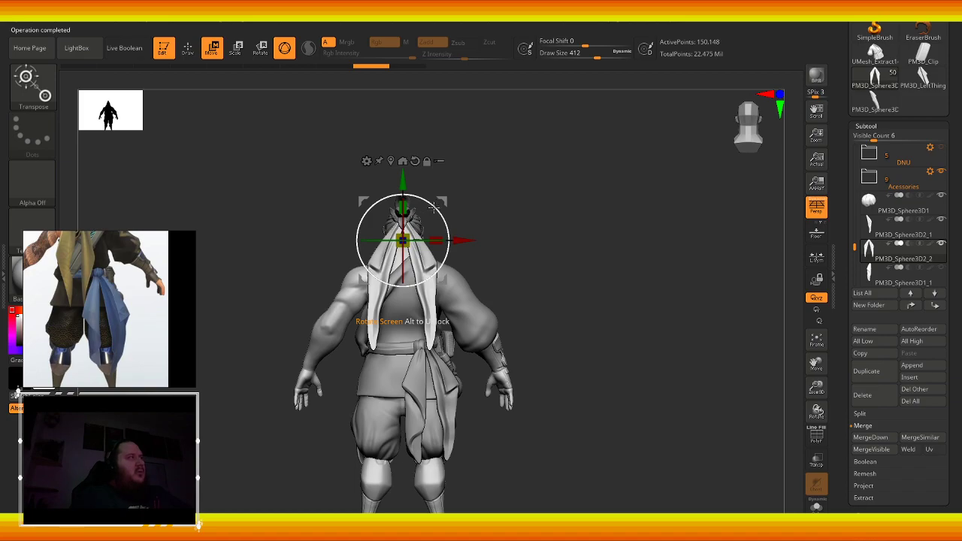
- Undo the trial rotation and shift the strap pair along X with the gizmo
{"action": "left_click_drag", "start_coordinate": [433, 208], "coordinate": [414, 283]}
{"action": "key", "text": "ctrl+z"}
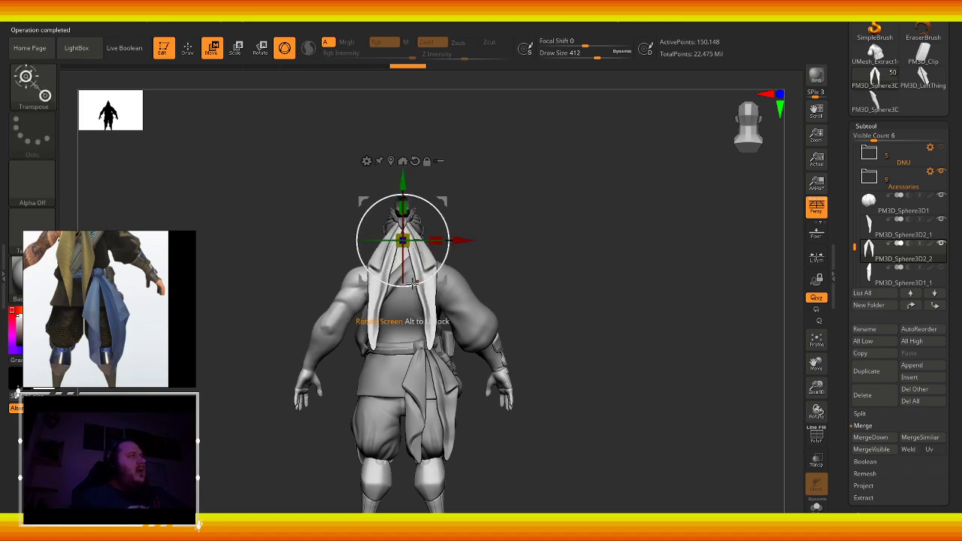
{"action": "key", "text": "q"}
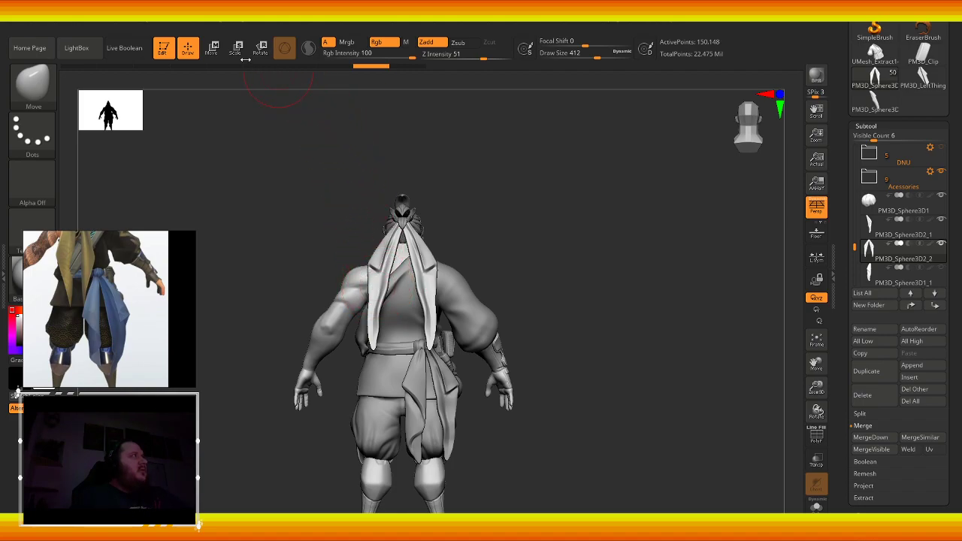
{"action": "left_click", "coordinate": [214, 49]}
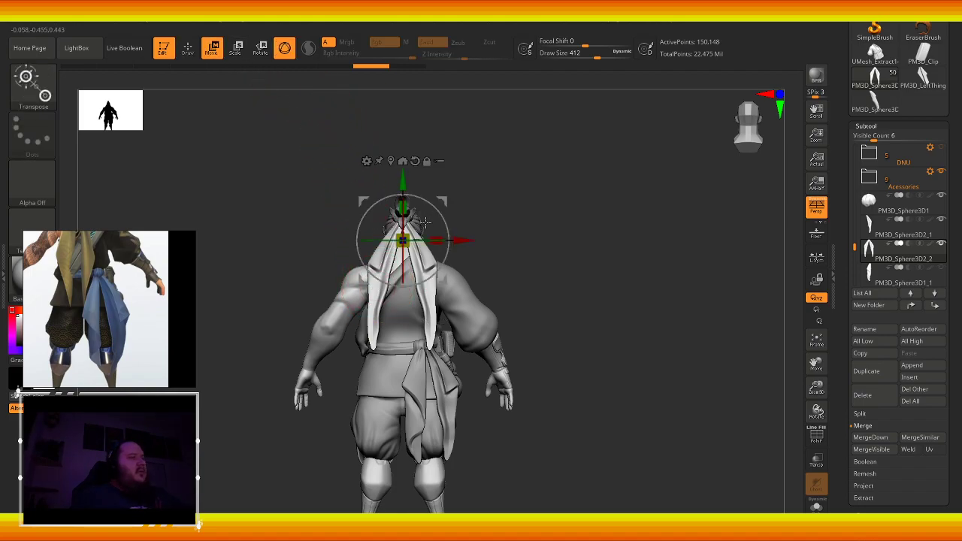
{"action": "mouse_move", "coordinate": [458, 242]}
{"action": "left_mouse_down"}
{"action": "mouse_move", "coordinate": [479, 248]}
{"action": "mouse_move", "coordinate": [457, 228]}
{"action": "left_mouse_up"}
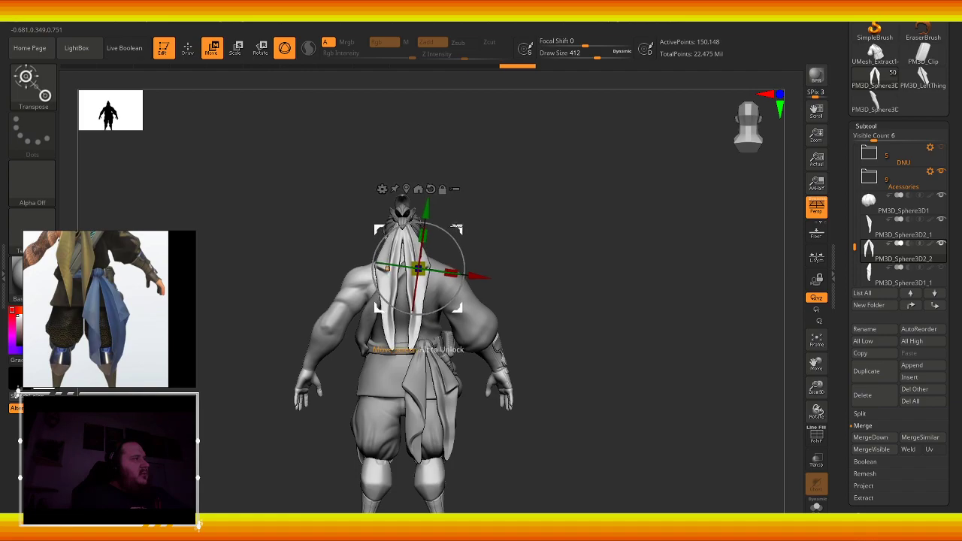
- With an enlarged Move brush, pull the ribbon tips down past the belt and widen them
{"action": "left_click", "coordinate": [188, 49]}
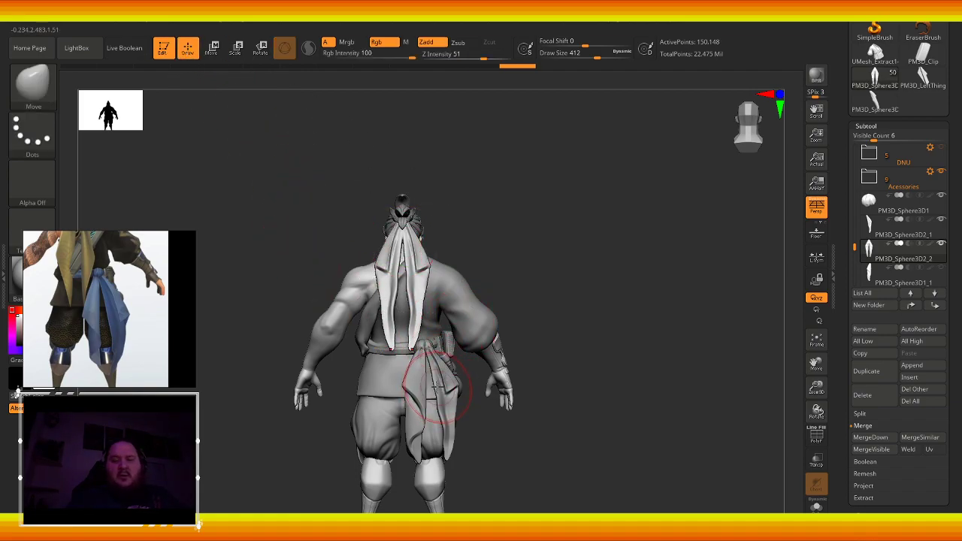
{"action": "key", "text": "b"}
{"action": "key", "text": "Escape"}
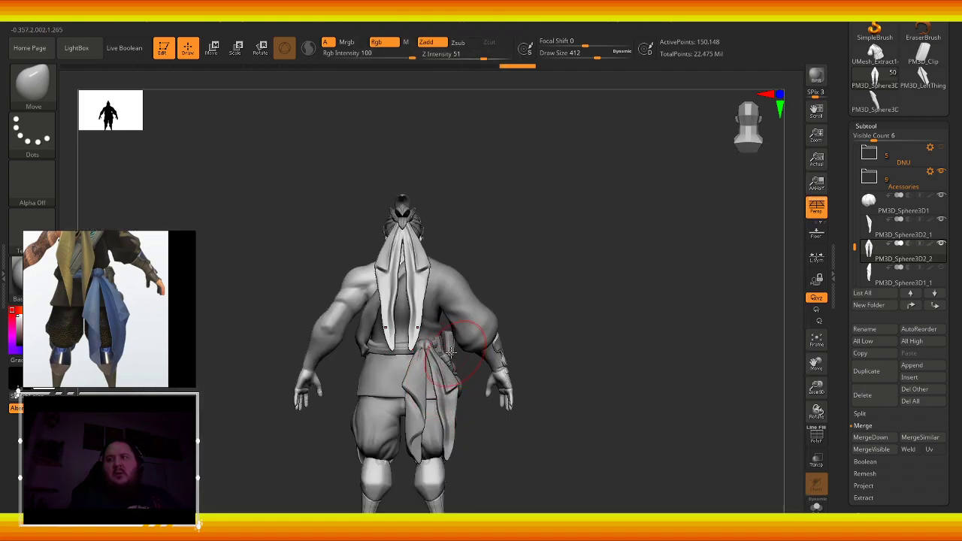
{"action": "key", "text": "bracketright"}
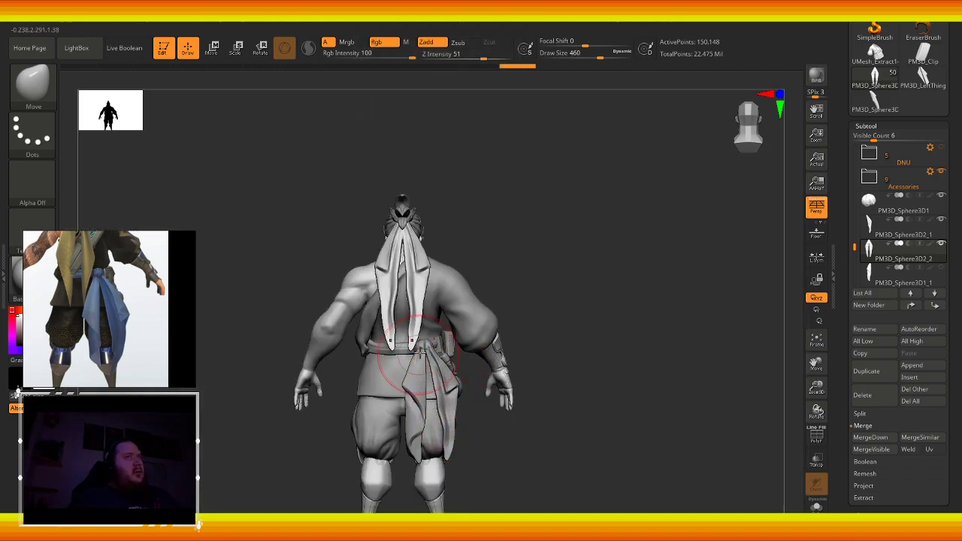
{"action": "key", "text": "bracketright"}
{"action": "left_click_drag", "start_coordinate": [414, 368], "coordinate": [414, 398]}
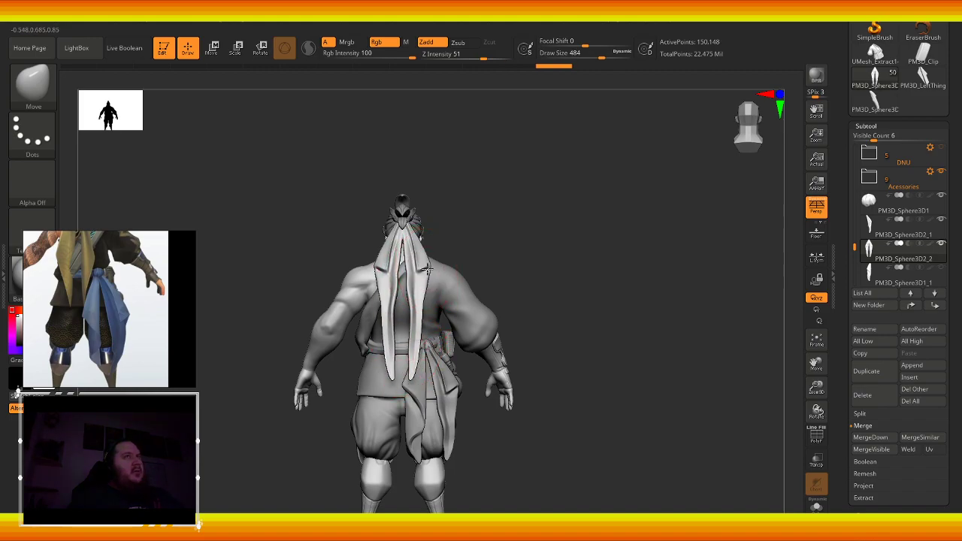
{"action": "mouse_move", "coordinate": [432, 281]}
{"action": "left_mouse_down"}
{"action": "mouse_move", "coordinate": [406, 290]}
{"action": "mouse_move", "coordinate": [436, 315]}
{"action": "left_mouse_up"}
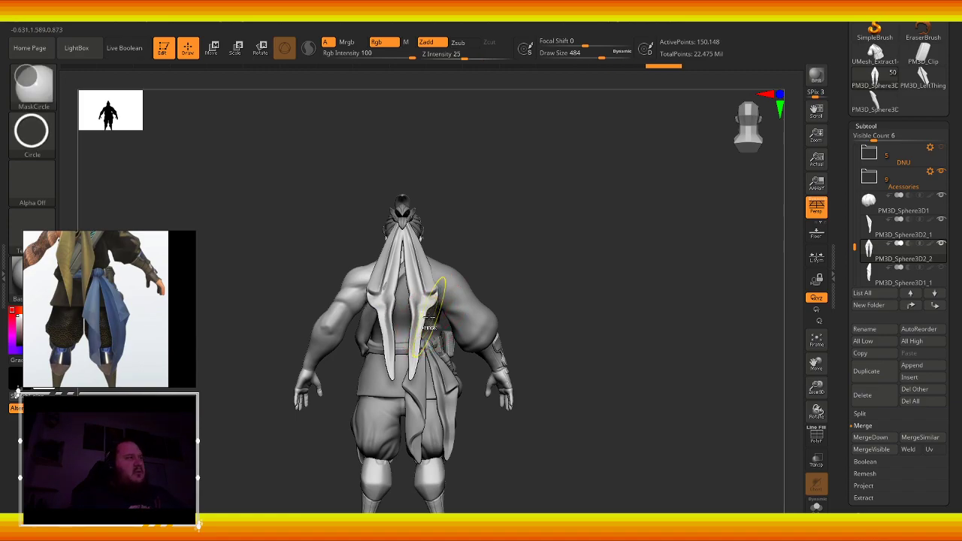
- Undo and redo the ribbon edits to settle on the longer, wider ribbons
{"action": "key", "text": "ctrl+z"}
{"action": "key", "text": "ctrl+z"}
{"action": "key", "text": "ctrl+z"}
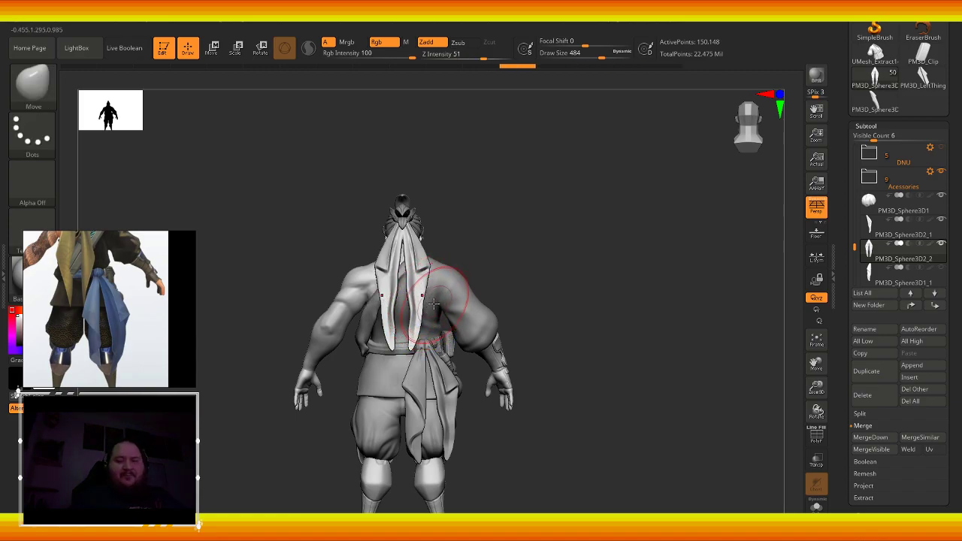
{"action": "key", "text": "ctrl+shift+z"}
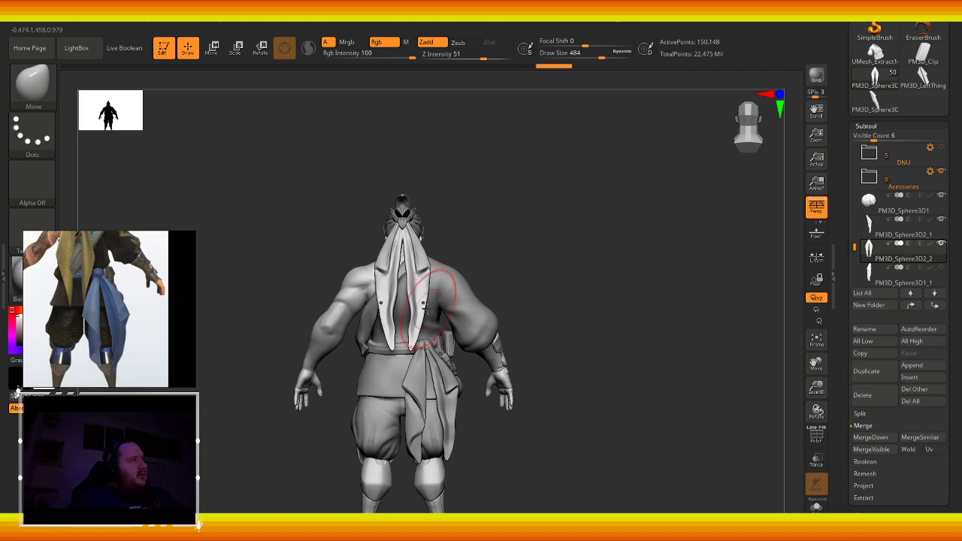
{"action": "key", "text": "ctrl+shift+z"}
{"action": "key", "text": "ctrl+shift+z"}
{"action": "key", "text": "ctrl+shift+z"}
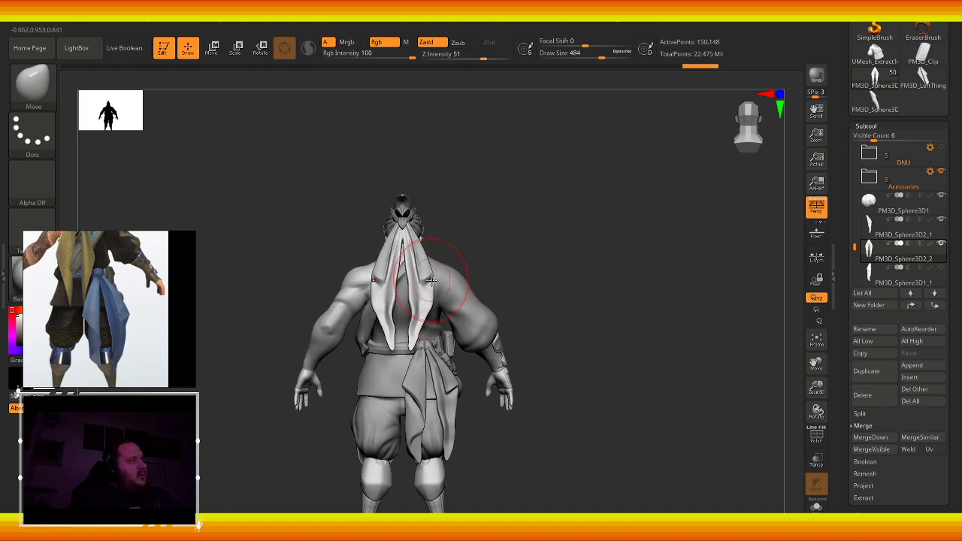
{"action": "key", "text": "ctrl+z"}
{"action": "key", "text": "ctrl+z"}
{"action": "key", "text": "ctrl+shift+z"}
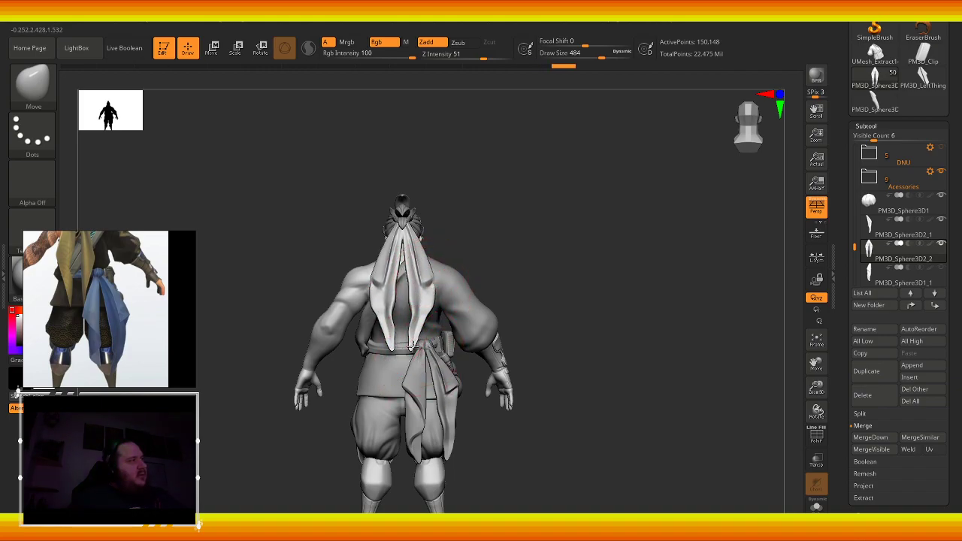
{"action": "key", "text": "ctrl+shift+z"}
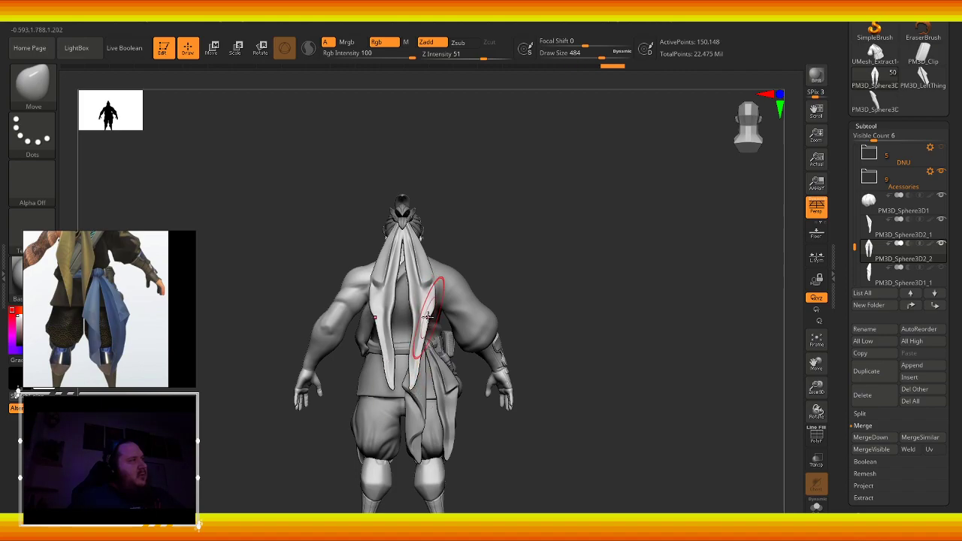
{"action": "key", "text": "ctrl+shift+z"}
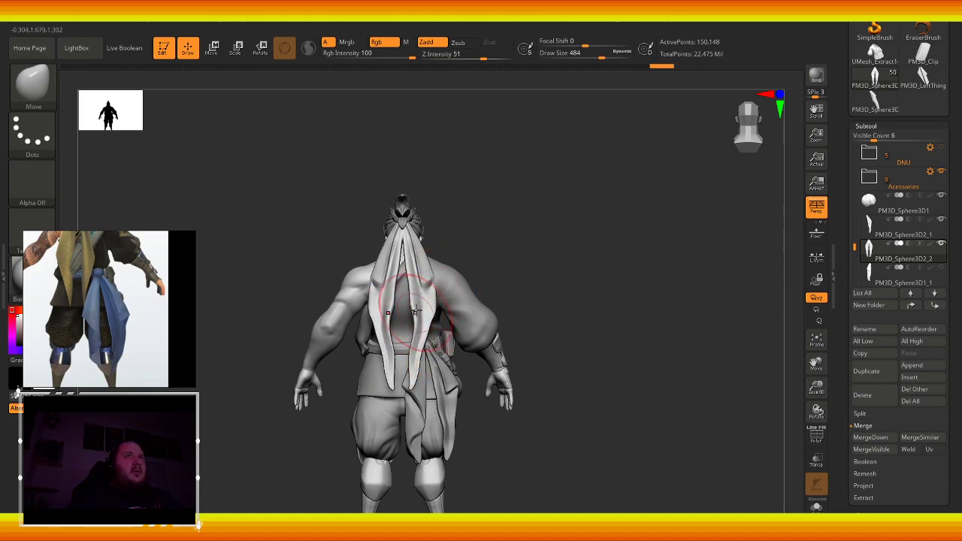
- Smooth the two back ribbons and check them from the side
{"action": "key", "text": "shift"}
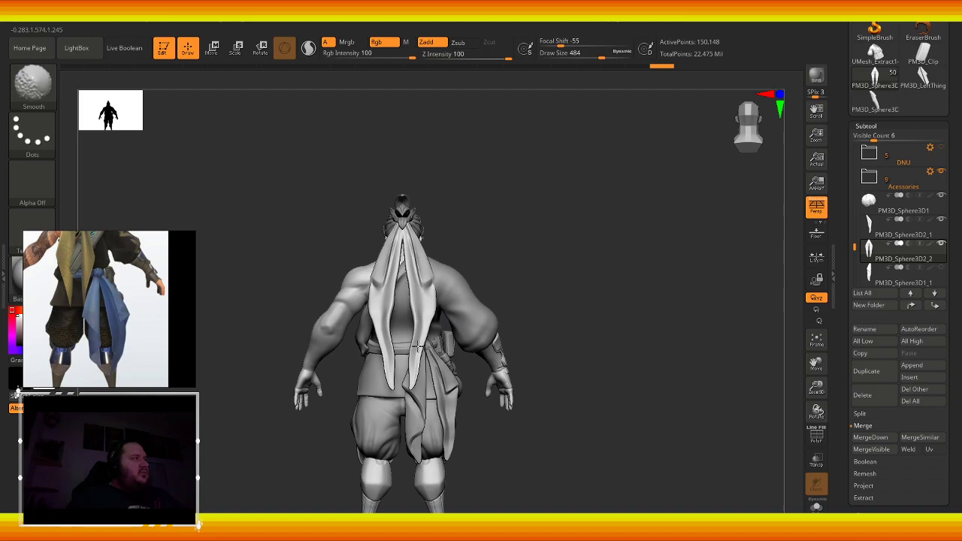
{"action": "mouse_move", "coordinate": [419, 347]}
{"action": "left_mouse_down", "text": "shift"}
{"action": "mouse_move", "coordinate": [412, 325]}
{"action": "mouse_move", "coordinate": [432, 317]}
{"action": "left_mouse_up", "text": "shift"}
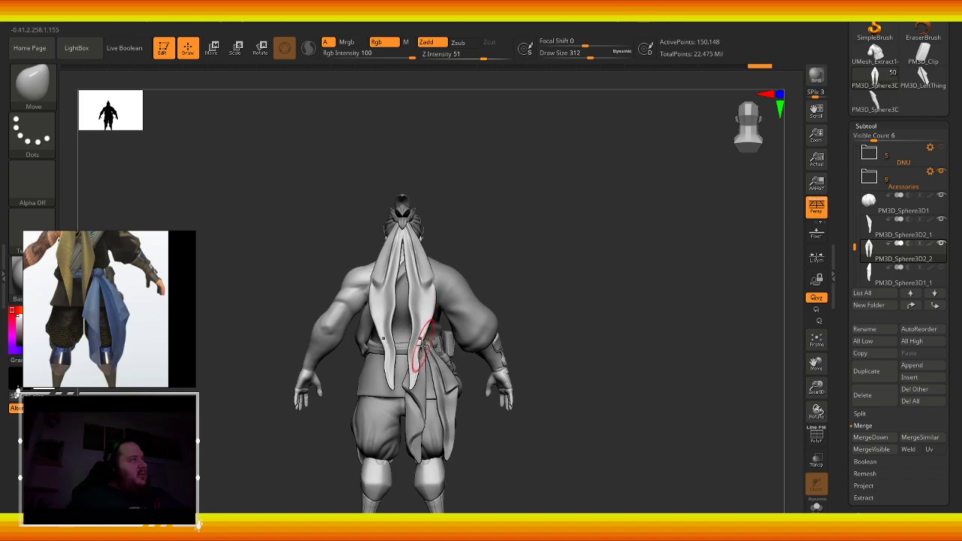
{"action": "key", "text": "ctrl+z"}
{"action": "key", "text": "ctrl+shift+z"}
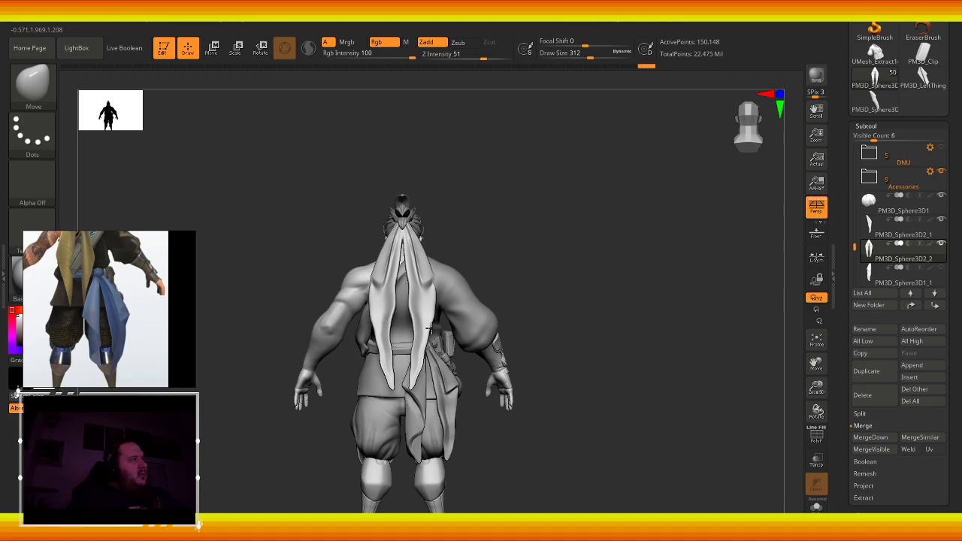
{"action": "key", "text": "shift"}
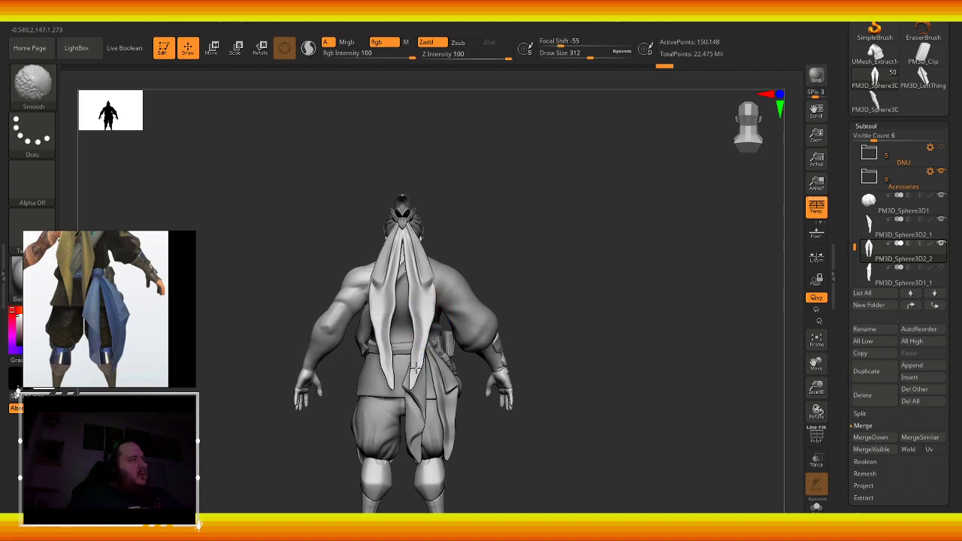
{"action": "left_click_drag", "start_coordinate": [417, 343], "coordinate": [412, 320], "text": "shift"}
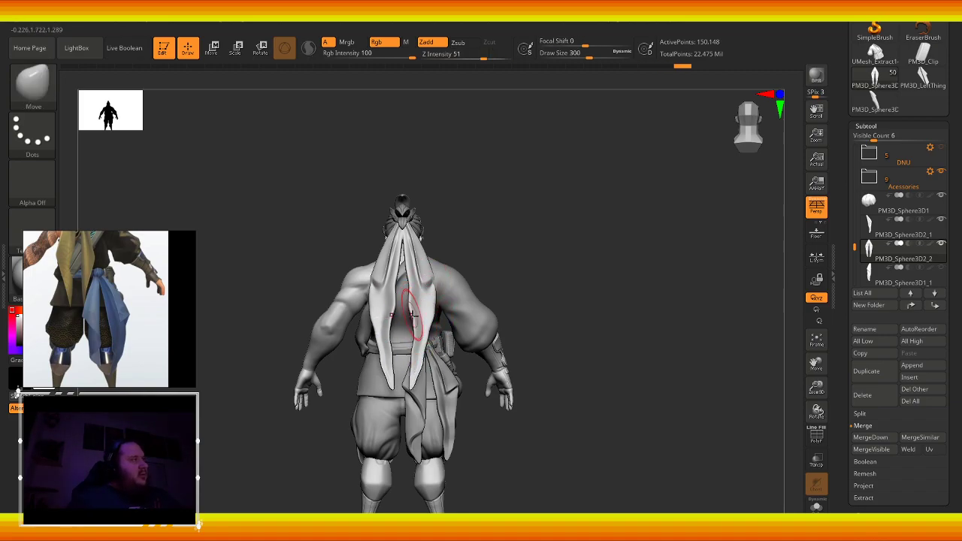
{"action": "mouse_move", "coordinate": [326, 243]}
{"action": "left_mouse_down"}
{"action": "mouse_move", "coordinate": [279, 232]}
{"action": "mouse_move", "coordinate": [306, 275]}
{"action": "mouse_move", "coordinate": [361, 309]}
{"action": "mouse_move", "coordinate": [380, 301]}
{"action": "left_mouse_up"}
- ZRemesh the hanging back strips down to a lighter 13,688-point mesh
{"action": "left_click", "coordinate": [866, 126]}
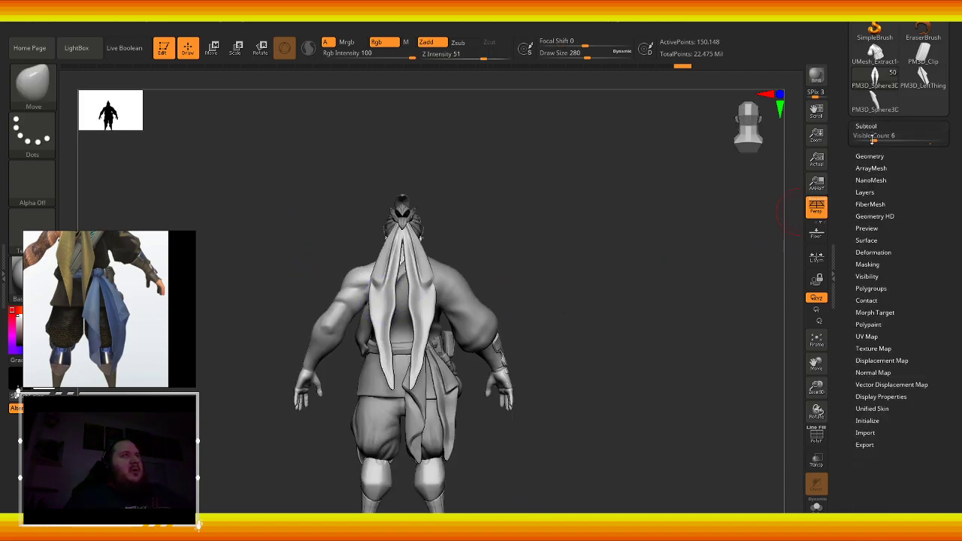
{"action": "left_click", "coordinate": [871, 139]}
{"action": "left_click", "coordinate": [869, 347]}
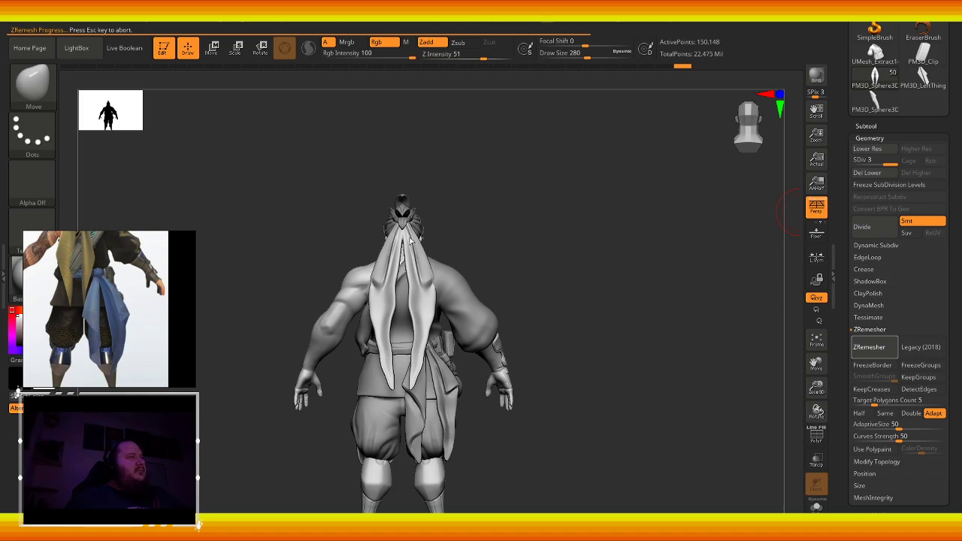
- Smooth the freshly remeshed back strips
{"action": "key", "text": "shift"}
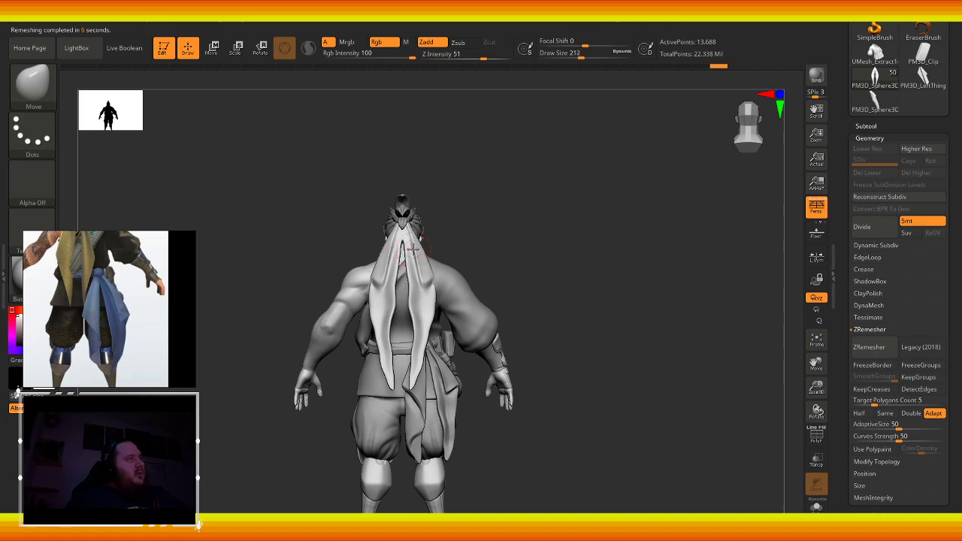
{"action": "key", "text": "shift"}
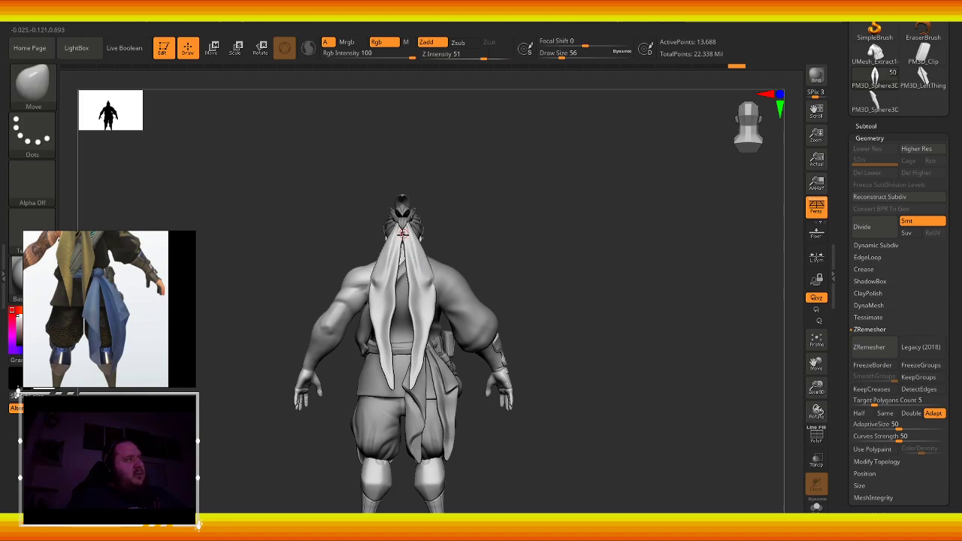
{"action": "key", "text": "shift"}
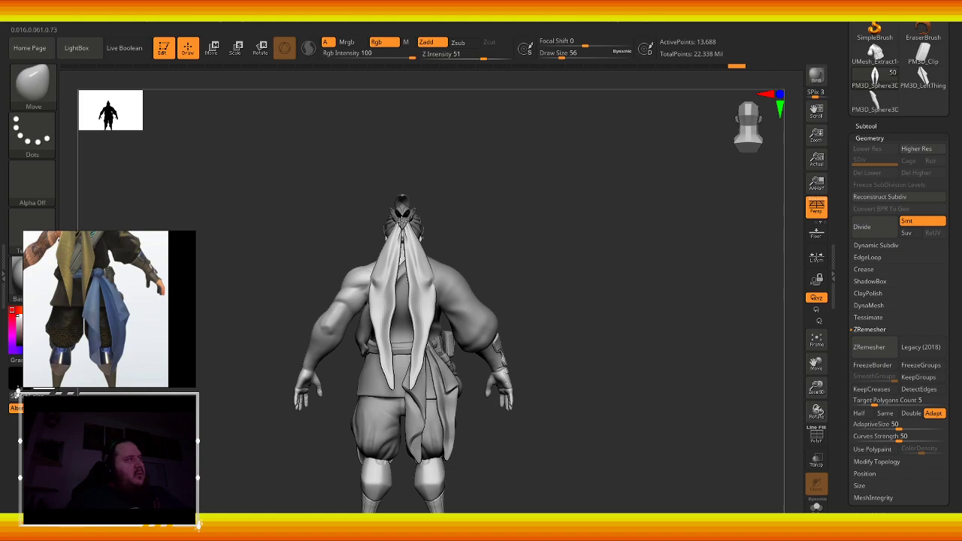
{"action": "key", "text": "shift"}
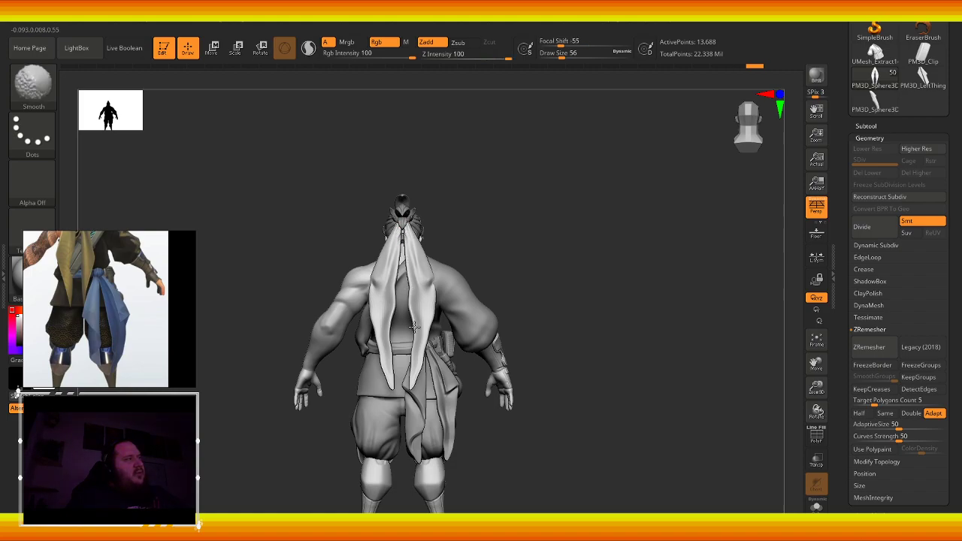
- Flatten the back strips with an enlarged TrimDynamic brush, smoothing as you go
{"action": "left_click_drag", "start_coordinate": [511, 472], "coordinate": [460, 463]}
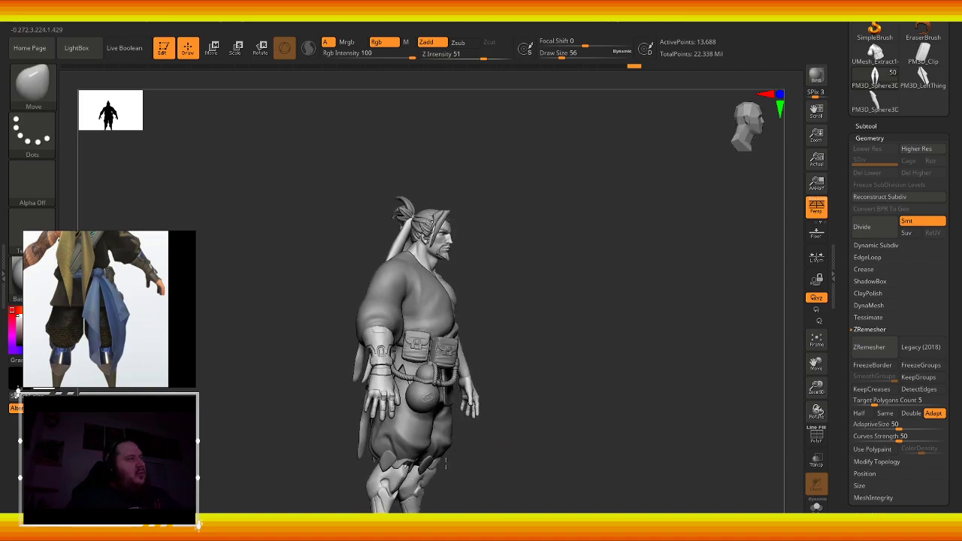
{"action": "left_click_drag", "start_coordinate": [333, 329], "coordinate": [351, 353]}
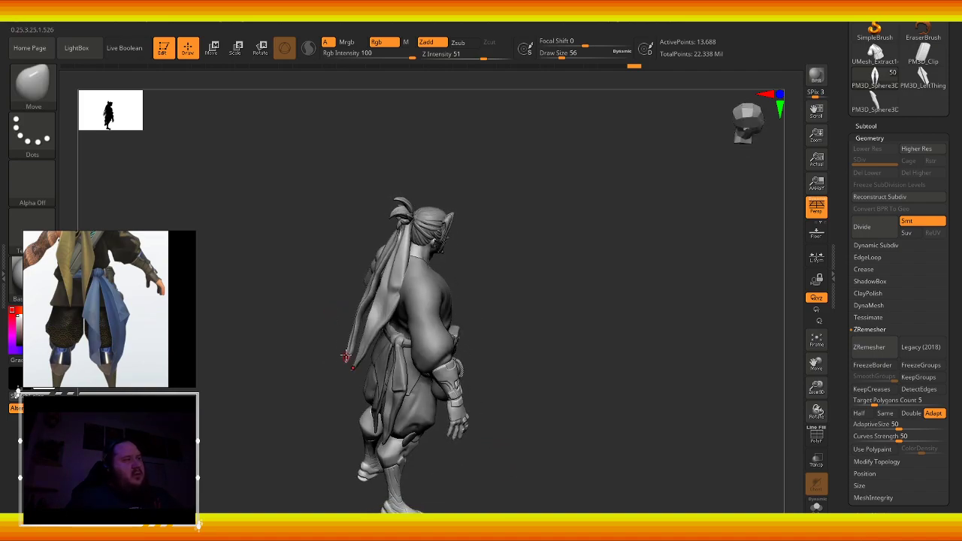
{"action": "key", "text": "b"}
{"action": "key", "text": "t"}
{"action": "key", "text": "d"}
{"action": "left_click_drag", "start_coordinate": [292, 311], "coordinate": [351, 275]}
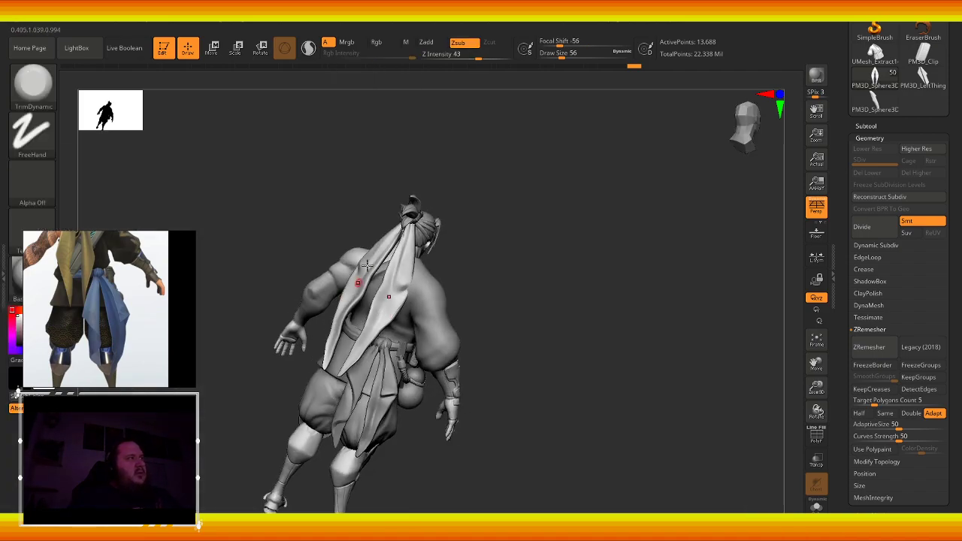
{"action": "key", "text": "bracketright"}
{"action": "key", "text": "bracketright"}
{"action": "key", "text": "bracketright"}
{"action": "key", "text": "bracketright"}
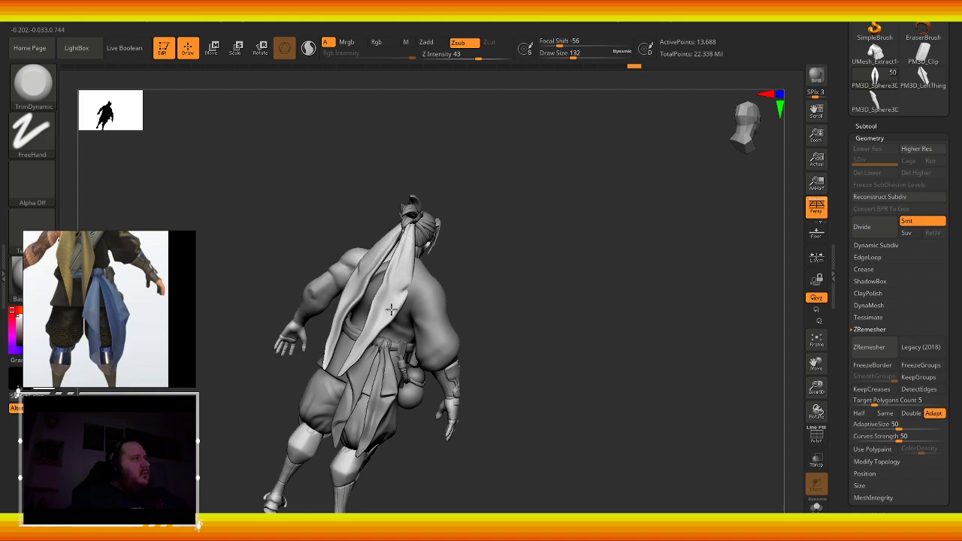
{"action": "key", "text": "shift"}
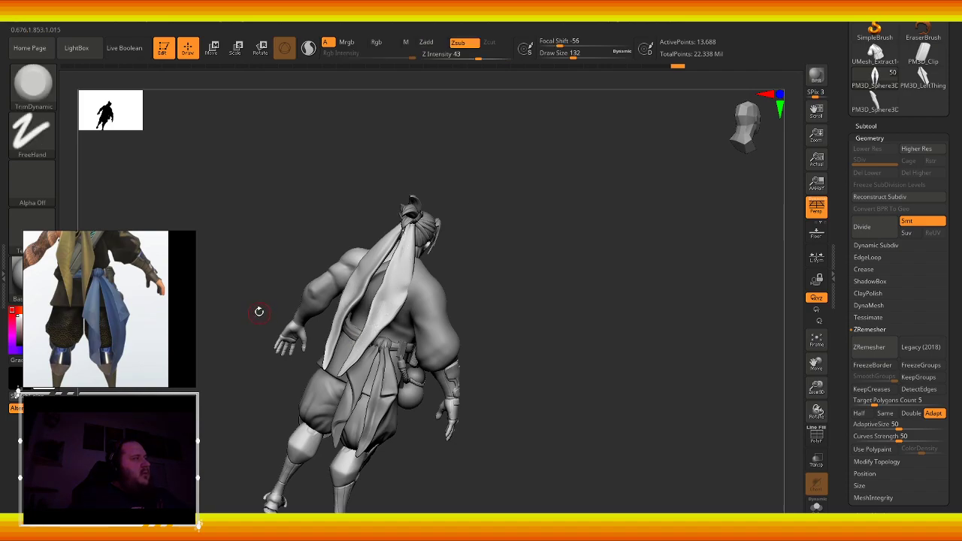
- Nudge the strips' inner edges together along the spine with the Move brush, then smooth
{"action": "left_click_drag", "start_coordinate": [259, 312], "coordinate": [324, 311], "text": "shift"}
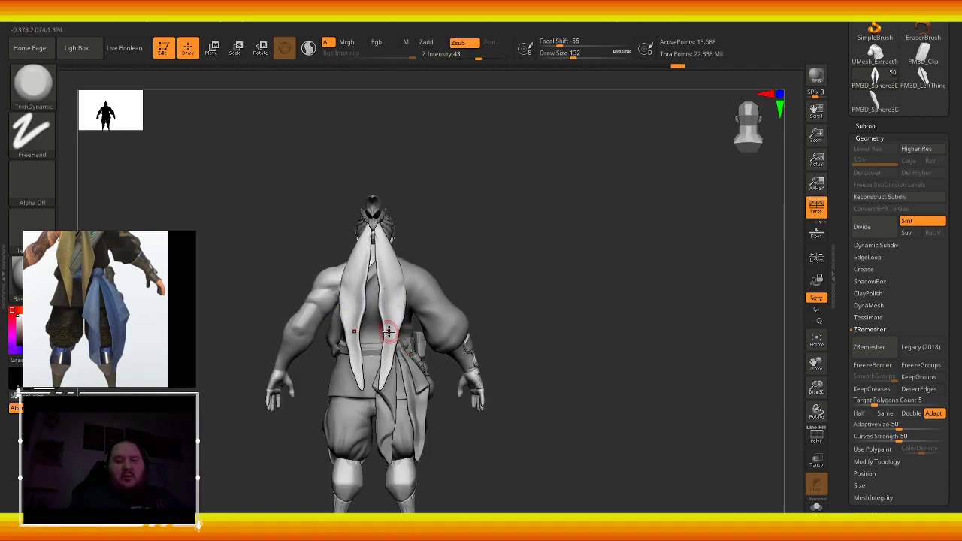
{"action": "key", "text": "b"}
{"action": "key", "text": "m"}
{"action": "key", "text": "v"}
{"action": "left_click_drag", "start_coordinate": [384, 323], "coordinate": [383, 338]}
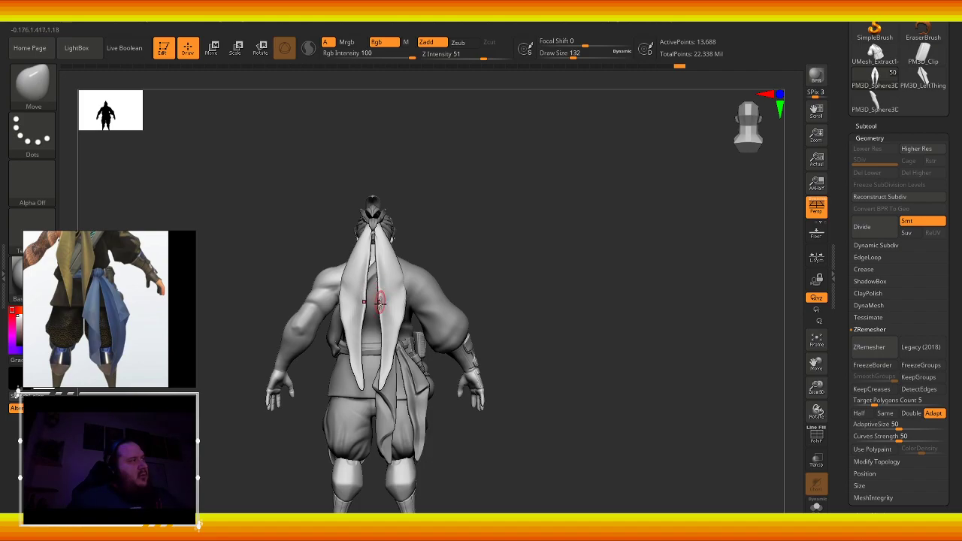
{"action": "key", "text": "shift"}
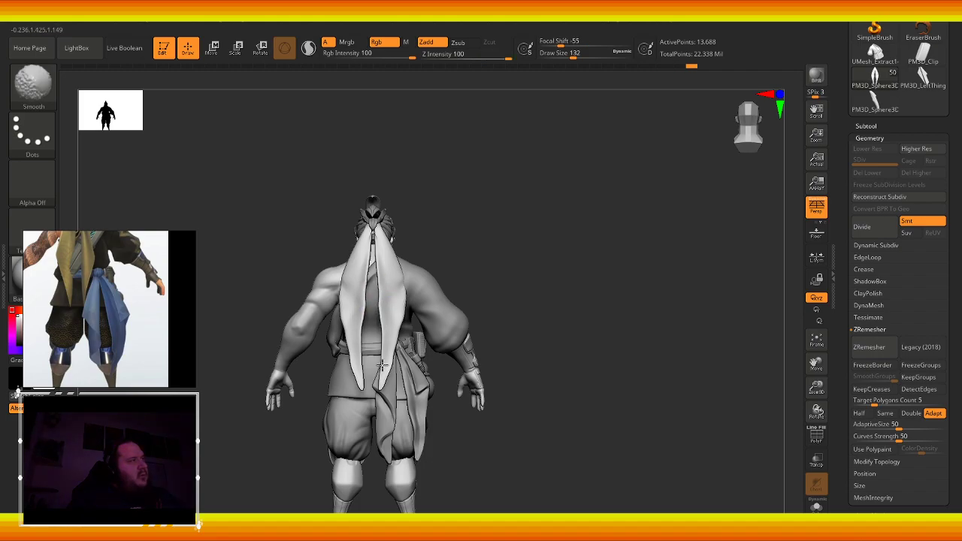
- Inflate the upper back strips with the Inflate brush at Draw Size 300
{"action": "key", "text": "b"}
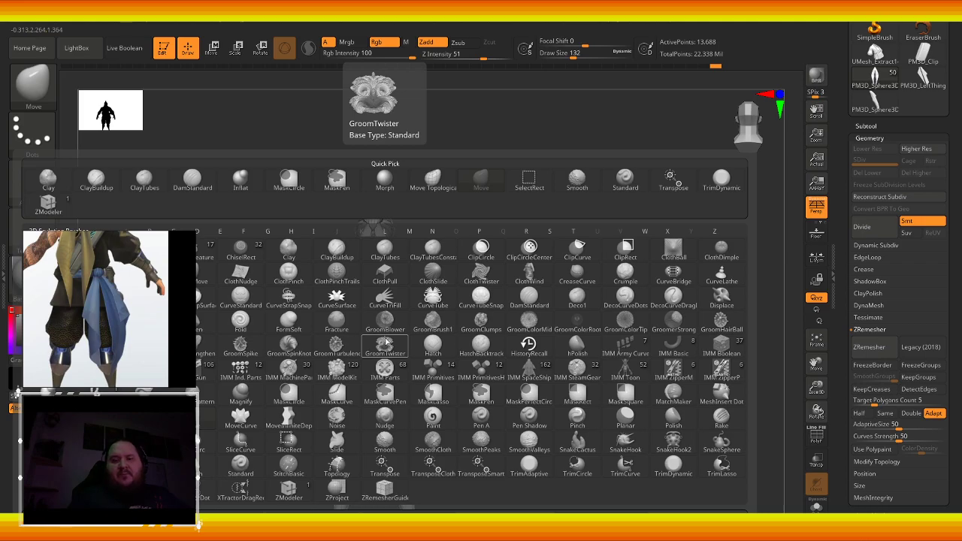
{"action": "key", "text": "i"}
{"action": "key", "text": "n"}
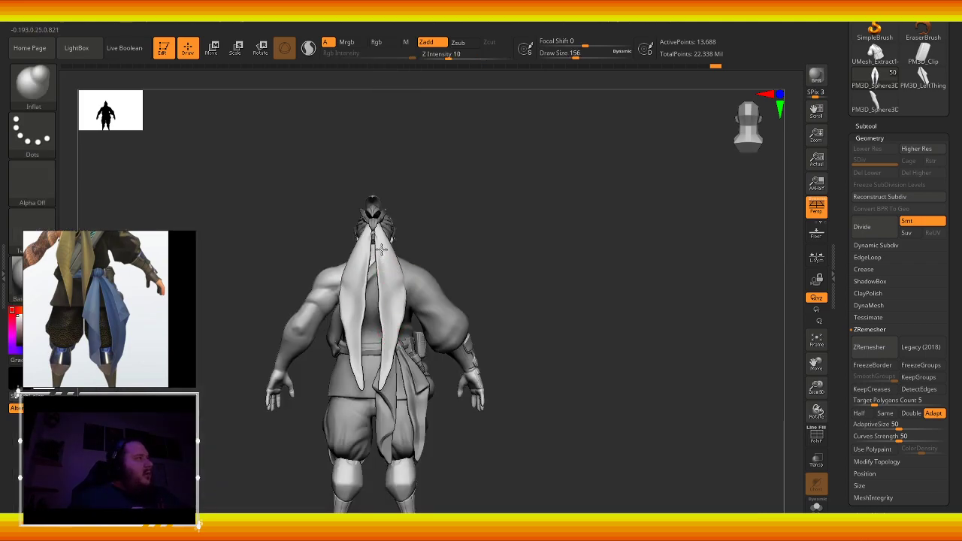
{"action": "key", "text": "bracketright"}
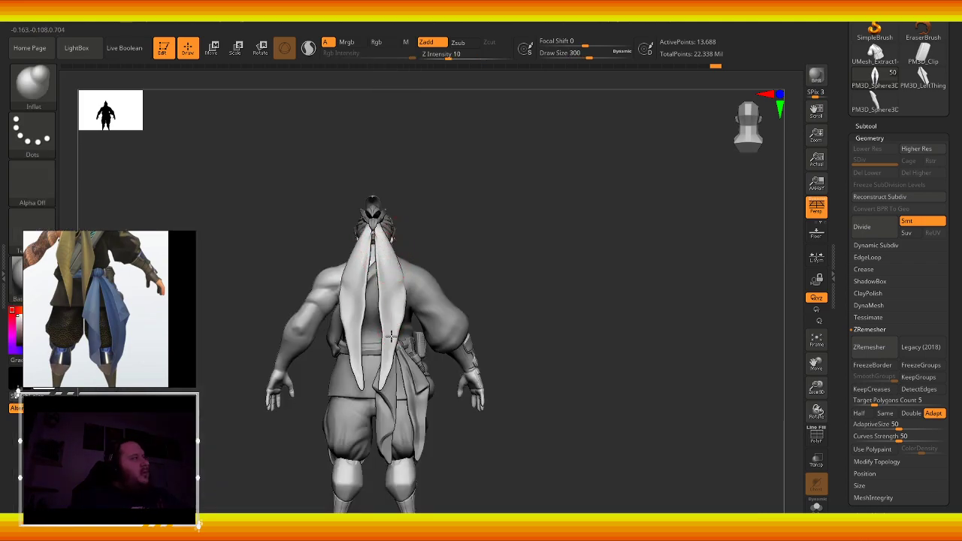
{"action": "mouse_move", "coordinate": [387, 342]}
{"action": "left_mouse_down"}
{"action": "mouse_move", "coordinate": [383, 359]}
{"action": "mouse_move", "coordinate": [399, 299]}
{"action": "left_mouse_up"}
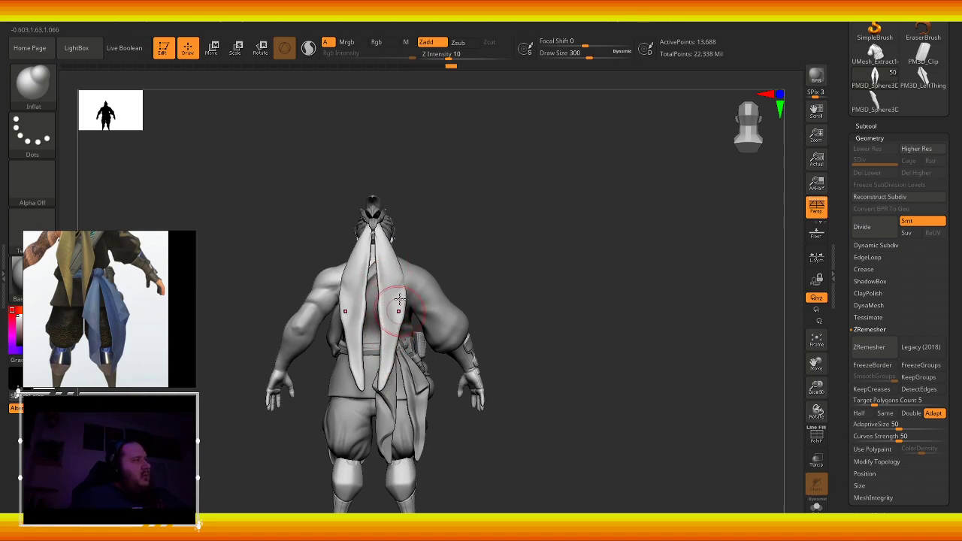
{"action": "left_click_drag", "start_coordinate": [400, 301], "coordinate": [394, 323]}
- Smooth the strips along their length and ZRemesh them to 11,349 points
{"action": "left_click_drag", "start_coordinate": [385, 357], "coordinate": [379, 395], "text": "shift"}
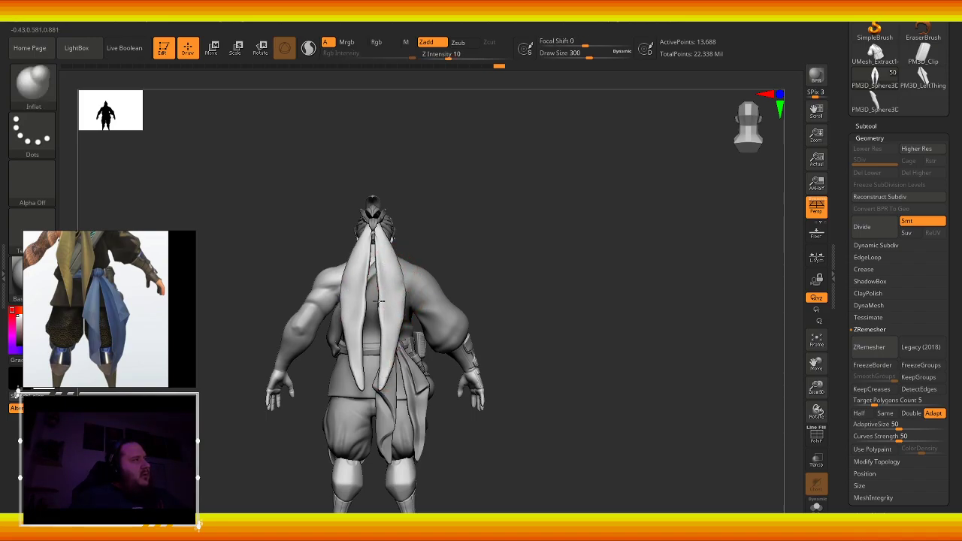
{"action": "left_click_drag", "start_coordinate": [374, 255], "coordinate": [381, 327], "text": "shift"}
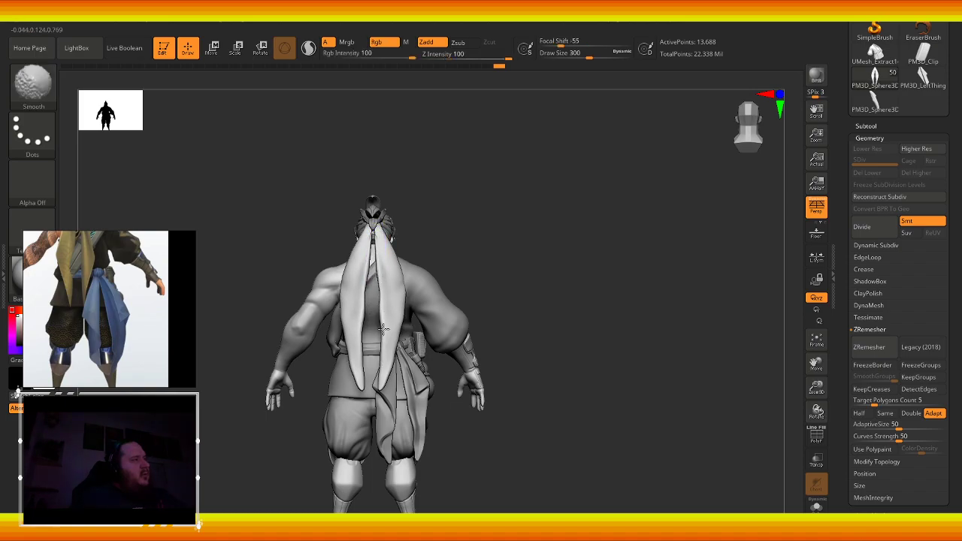
{"action": "left_click", "coordinate": [869, 347]}
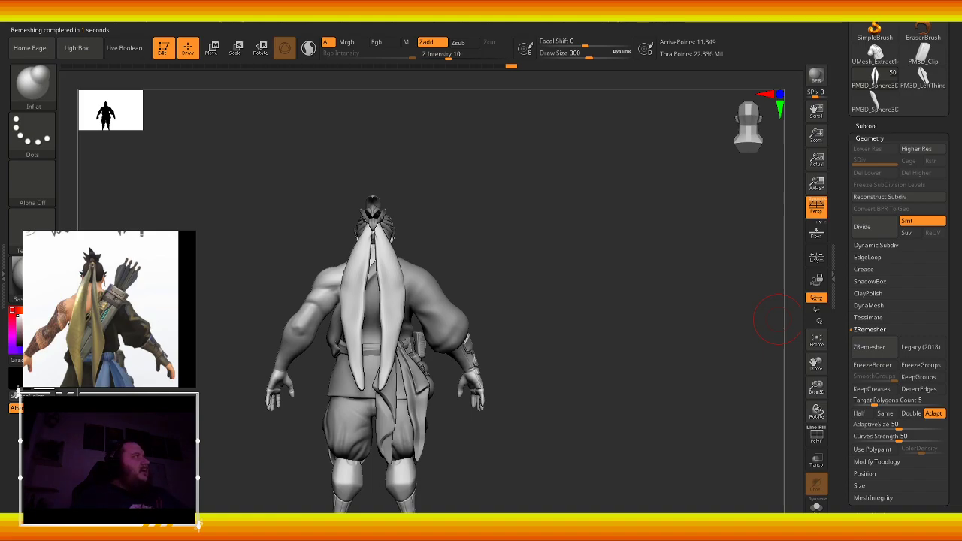
- Widen the strip tops behind the head with the Move brush at Draw Size 460
{"action": "mouse_move", "coordinate": [286, 233]}
{"action": "left_mouse_down"}
{"action": "mouse_move", "coordinate": [297, 239]}
{"action": "mouse_move", "coordinate": [273, 236]}
{"action": "left_mouse_up"}
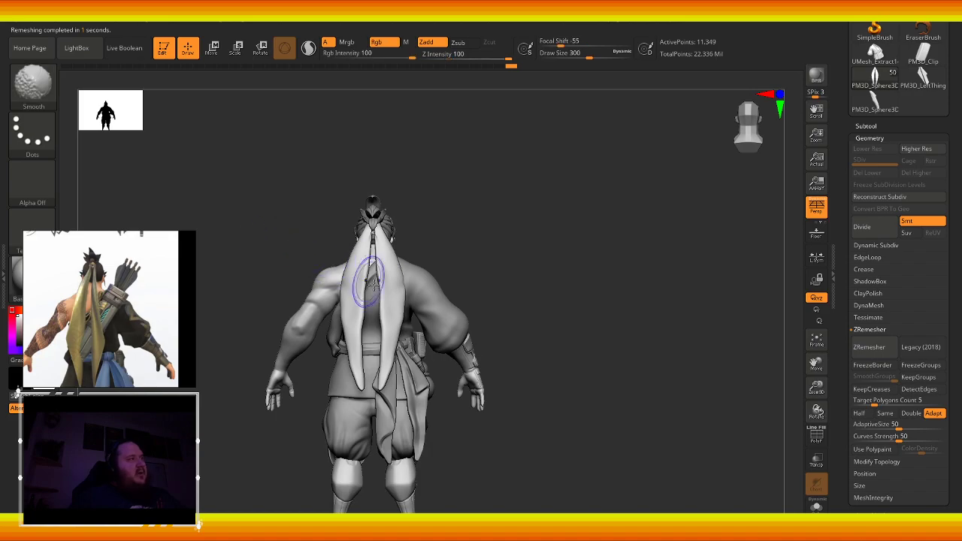
{"action": "key", "text": "b"}
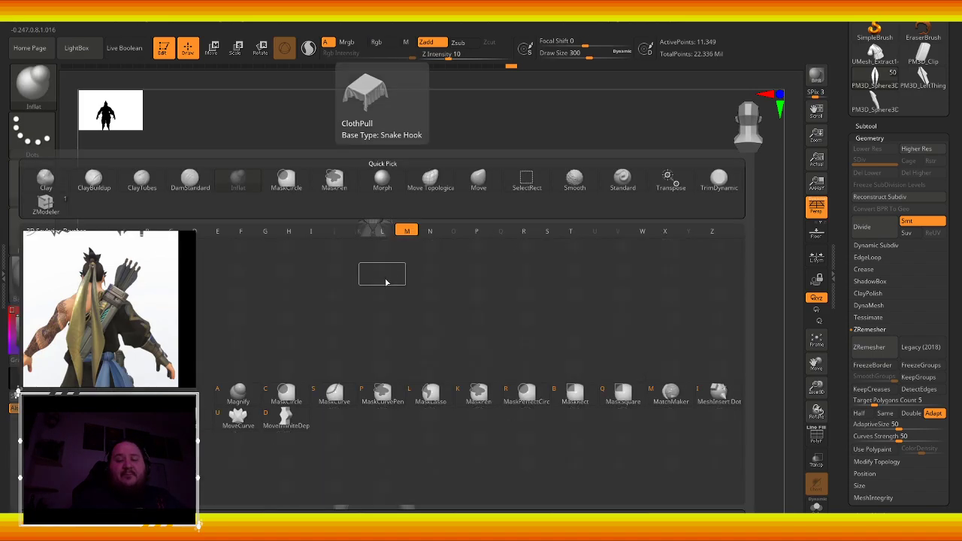
{"action": "key", "text": "m"}
{"action": "key", "text": "v"}
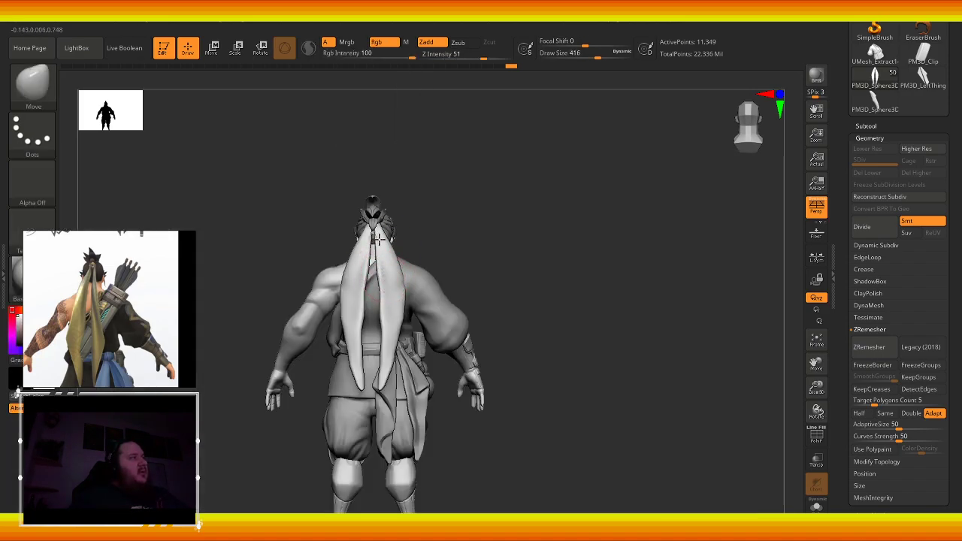
{"action": "key", "text": "bracketright"}
{"action": "key", "text": "bracketright"}
{"action": "left_click_drag", "start_coordinate": [381, 239], "coordinate": [385, 260]}
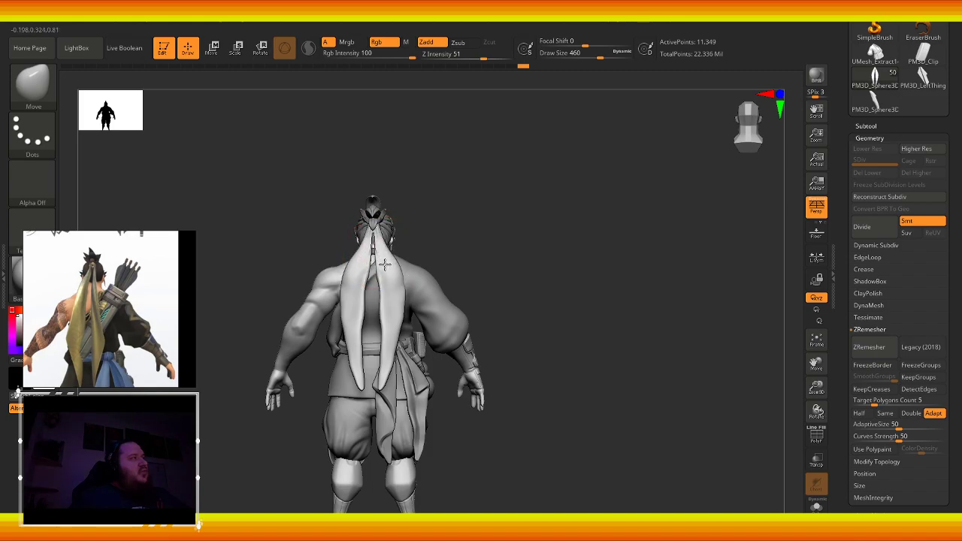
- Smooth the strips from the top down, then return to a straight back view
{"action": "key", "text": "shift"}
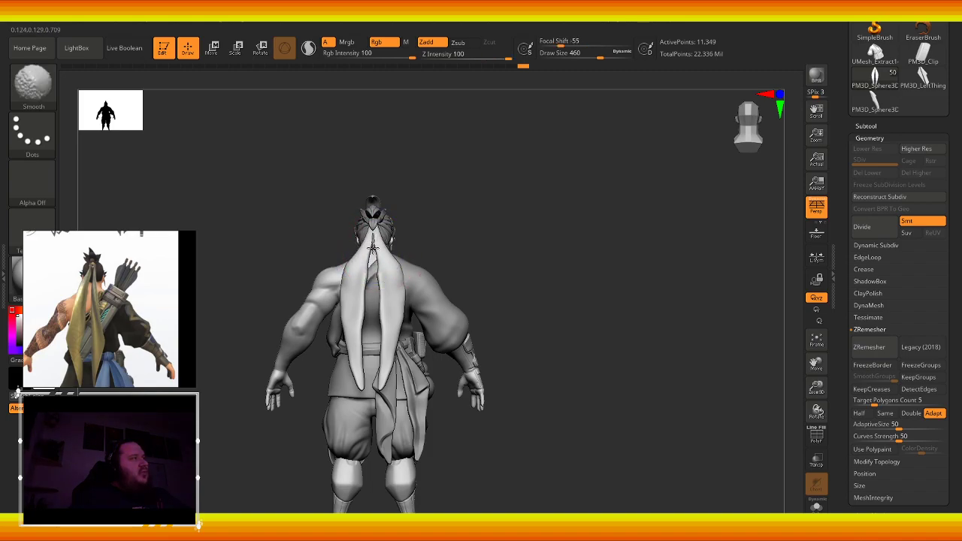
{"action": "left_click_drag", "start_coordinate": [372, 248], "coordinate": [382, 262], "text": "shift"}
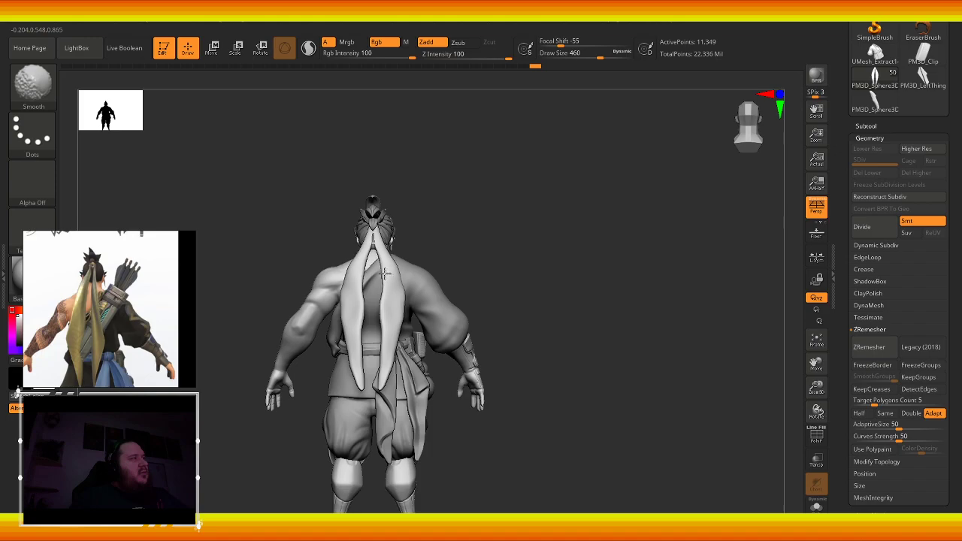
{"action": "left_click_drag", "start_coordinate": [389, 253], "coordinate": [387, 316], "text": "shift"}
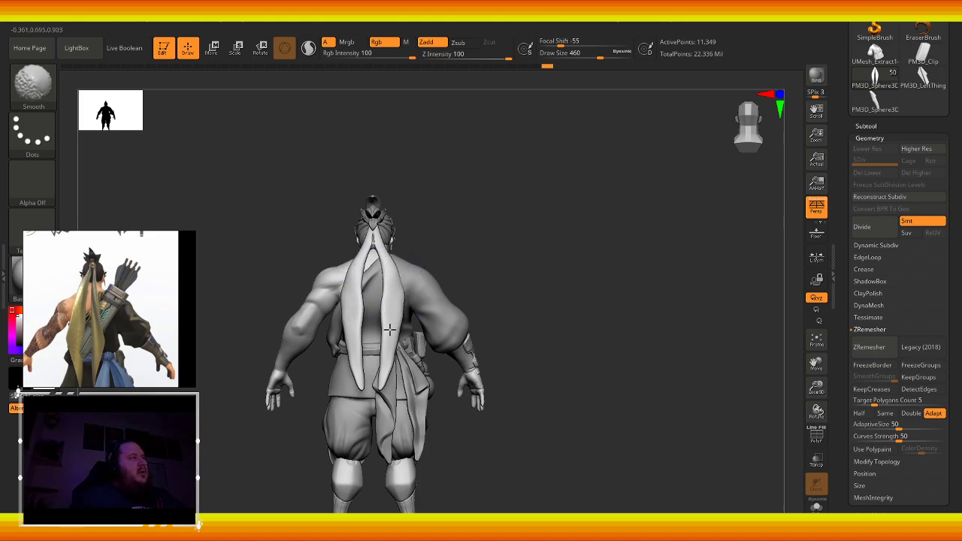
{"action": "right_click_drag", "start_coordinate": [399, 271], "coordinate": [381, 306]}
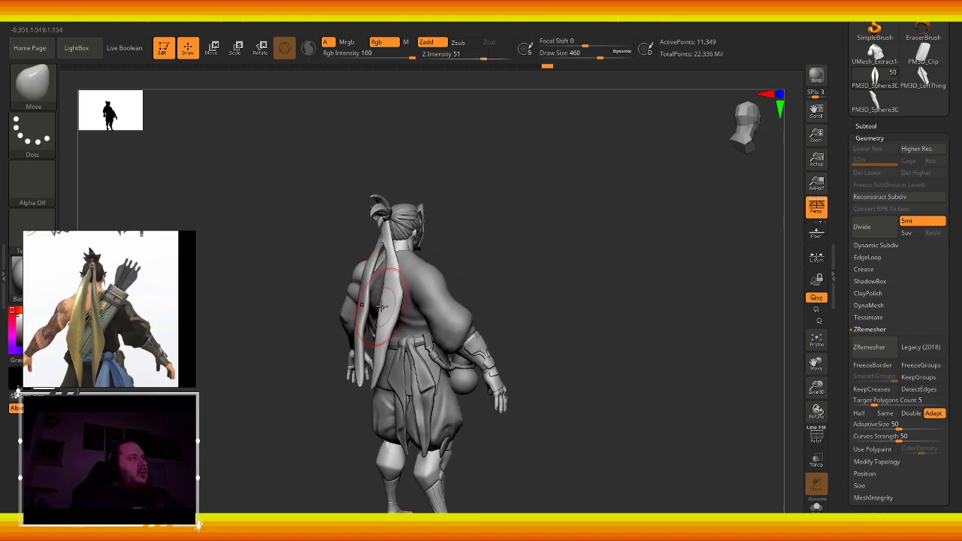
{"action": "mouse_move", "coordinate": [331, 240]}
{"action": "left_mouse_down"}
{"action": "mouse_move", "coordinate": [642, 368]}
{"action": "mouse_move", "coordinate": [687, 369]}
{"action": "left_mouse_up"}
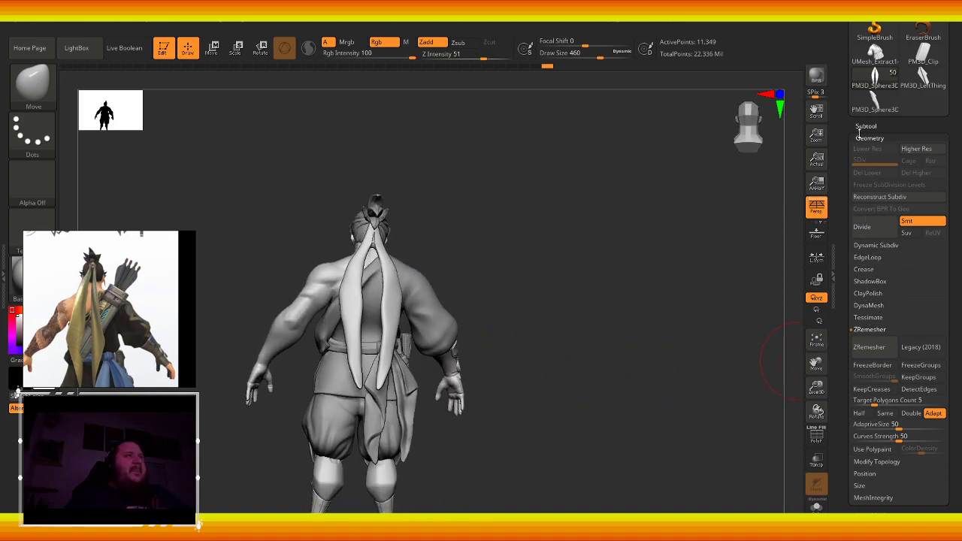
- Delete the hanging back strips subtool
{"action": "left_click", "coordinate": [869, 137]}
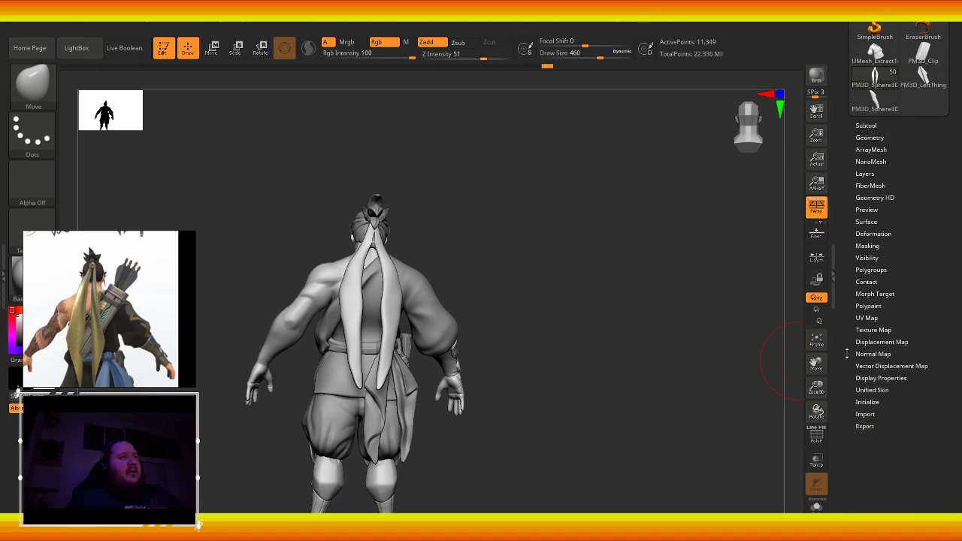
{"action": "left_click", "coordinate": [866, 124]}
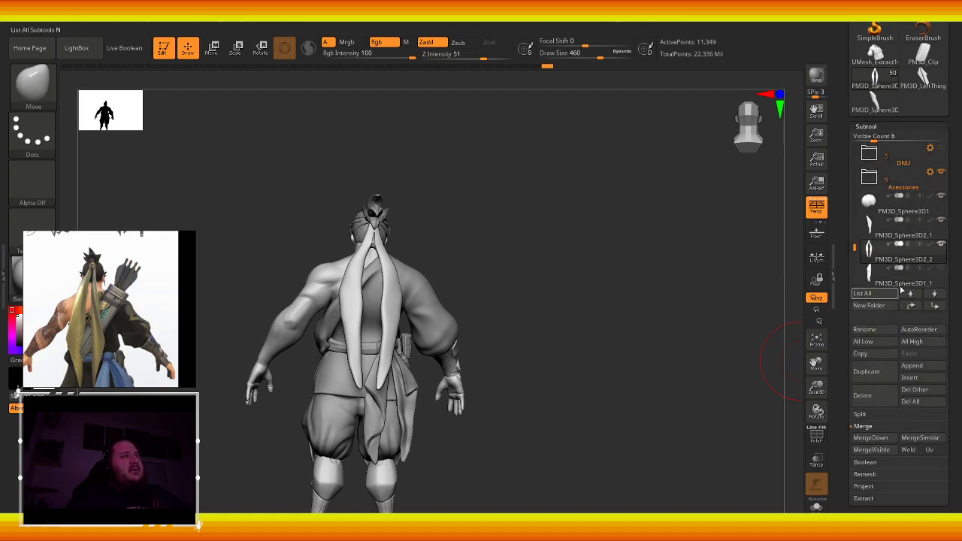
{"action": "left_click", "coordinate": [891, 403]}
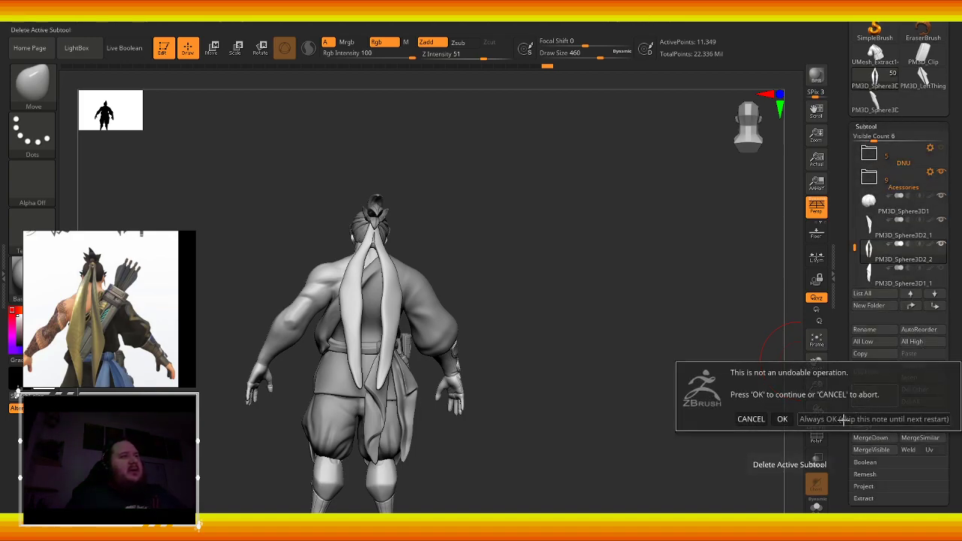
{"action": "left_click", "coordinate": [788, 421]}
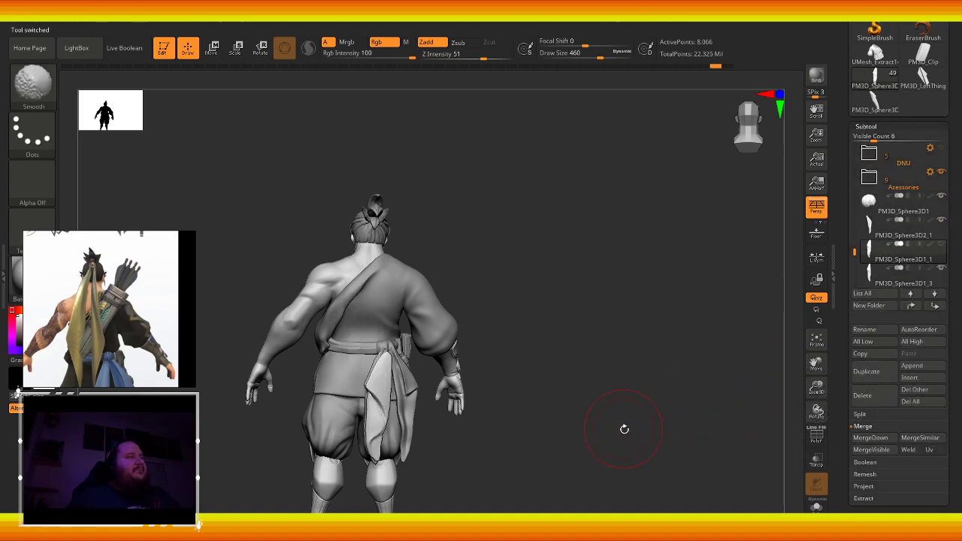
{"action": "left_click_drag", "start_coordinate": [624, 429], "coordinate": [647, 429]}
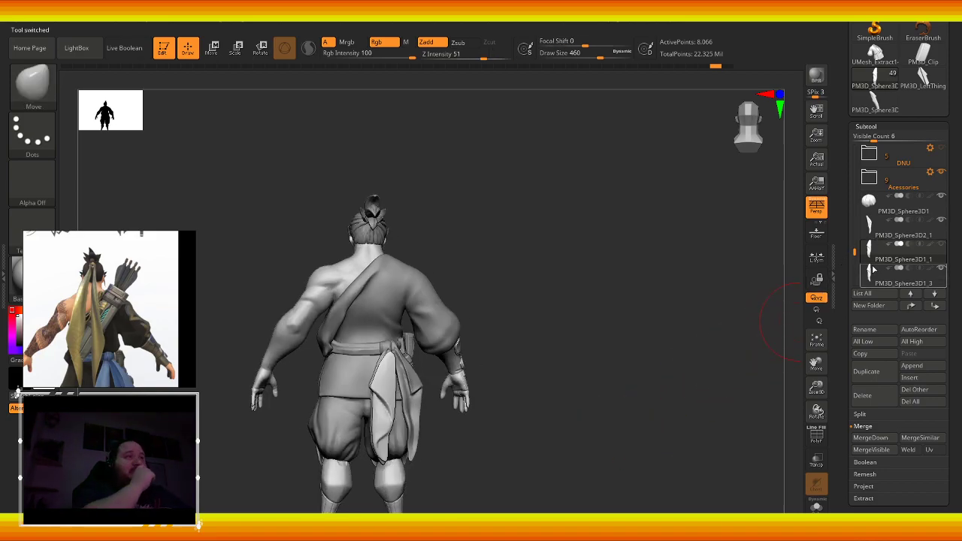
- Merge PM3D_Sphere3D1_1 down into PM3D_Sphere3D1_3
{"action": "left_click", "coordinate": [872, 229]}
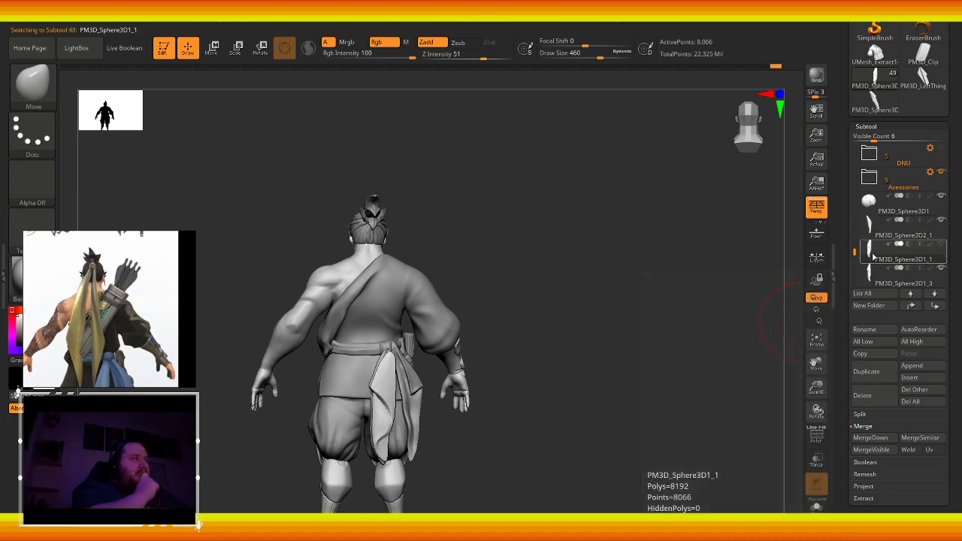
{"action": "left_click", "coordinate": [872, 277]}
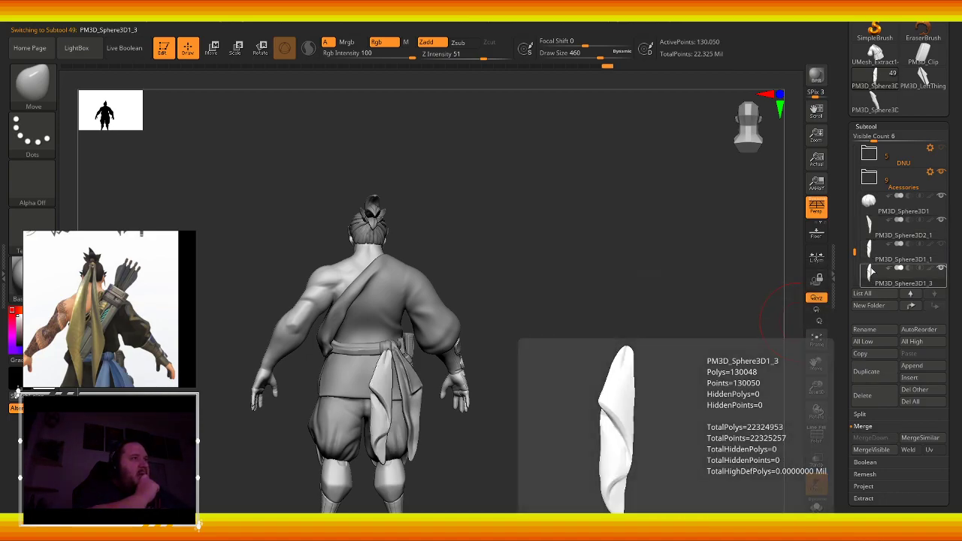
{"action": "left_click", "coordinate": [876, 252]}
{"action": "left_click", "coordinate": [871, 438]}
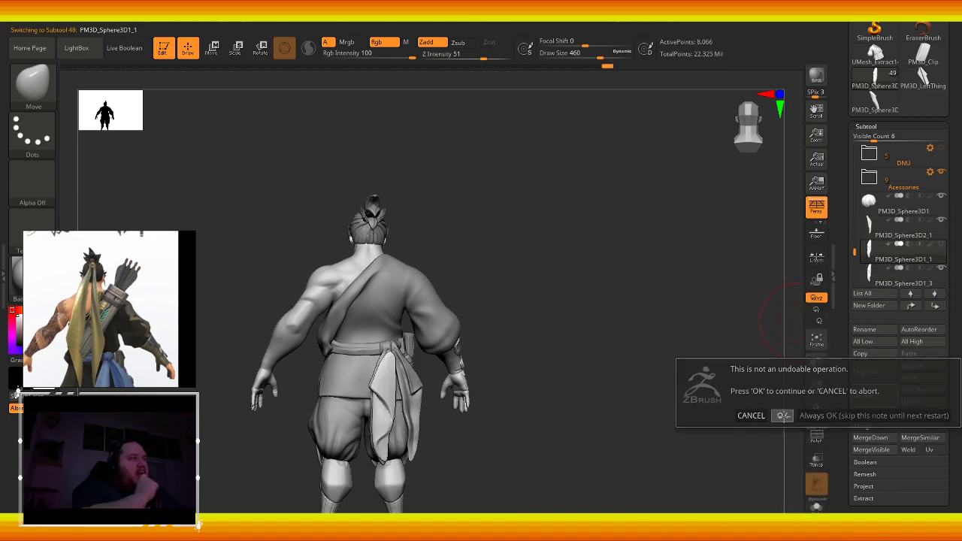
{"action": "left_click", "coordinate": [783, 416]}
{"action": "left_click_drag", "start_coordinate": [613, 469], "coordinate": [489, 473]}
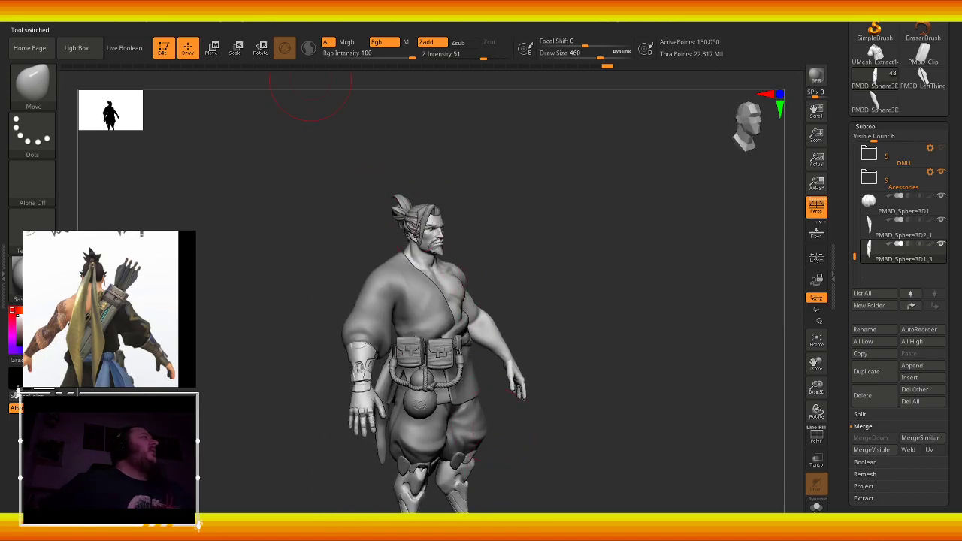
- Save the warrior project with Ctrl+S
{"action": "left_click", "coordinate": [200, 28]}
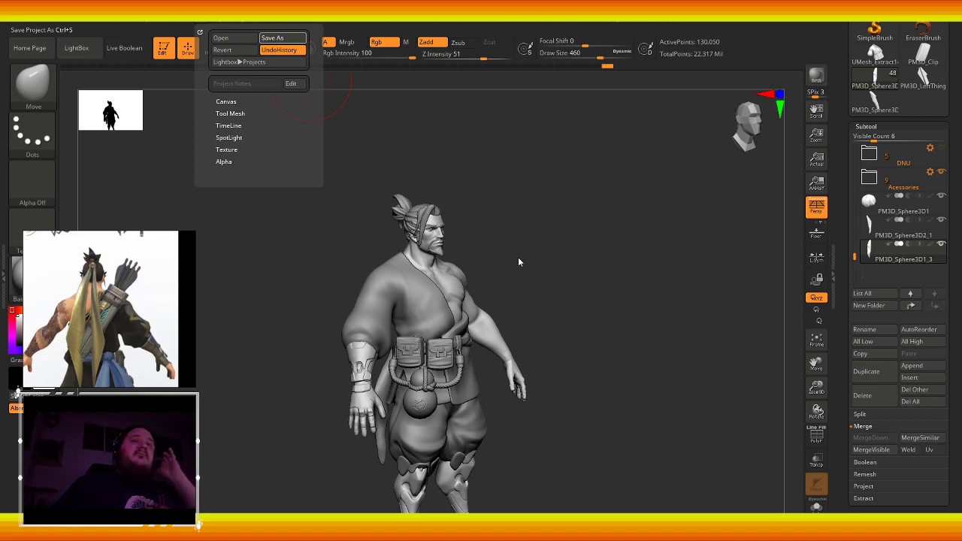
{"action": "key", "text": "ctrl+s"}
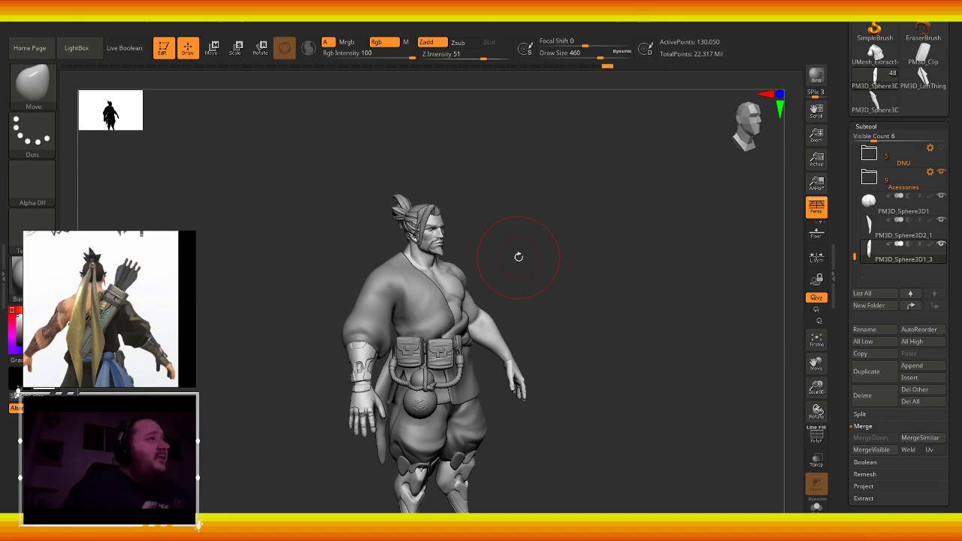
{"action": "left_click_drag", "start_coordinate": [649, 397], "coordinate": [714, 400]}
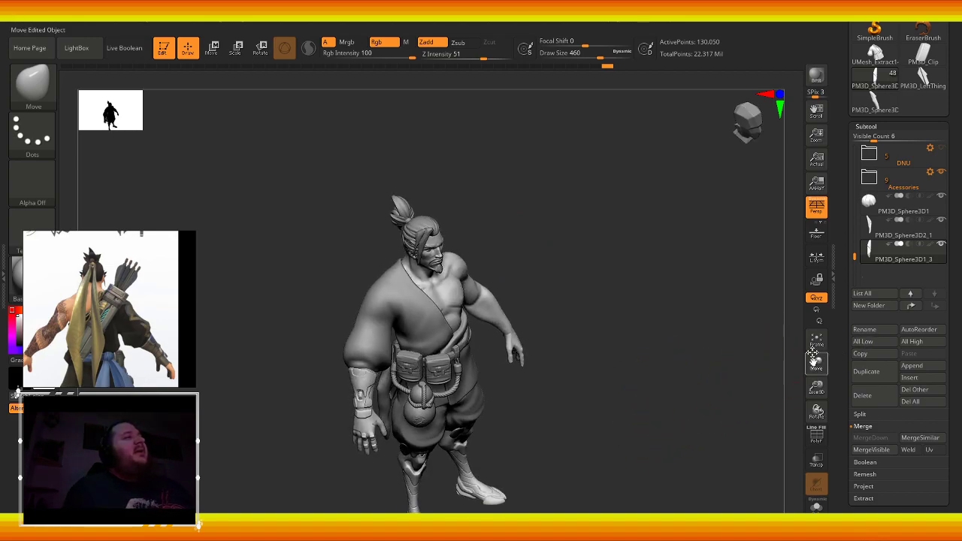
{"action": "mouse_move", "coordinate": [816, 364]}
{"action": "left_mouse_down"}
{"action": "mouse_move", "coordinate": [809, 330]}
{"action": "mouse_move", "coordinate": [827, 336]}
{"action": "left_mouse_up"}
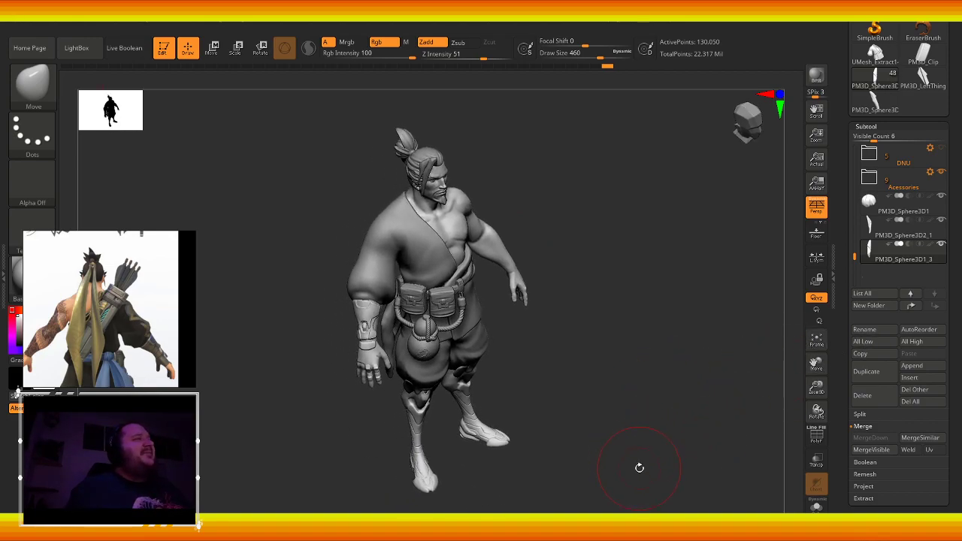